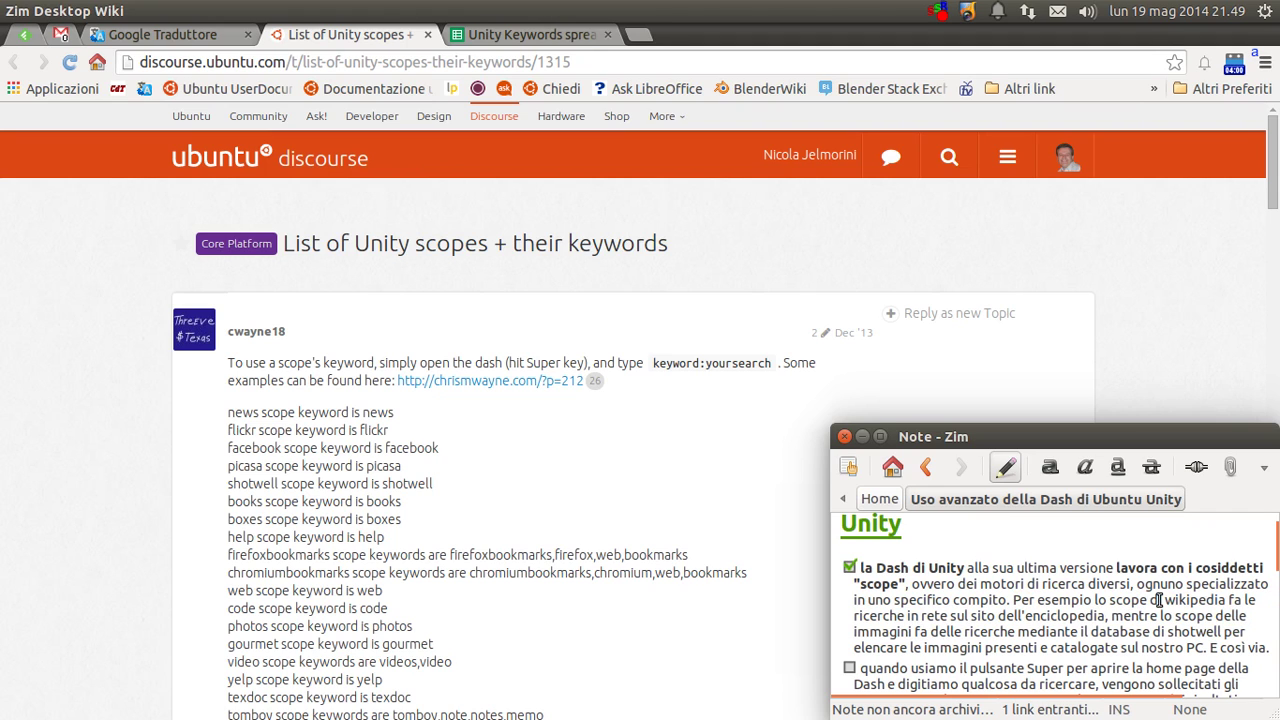
Read the note's first item on the Dash's specialised scopes and view the Dash home page briefly.
left_click_drag(1159, 600, 1086, 600)
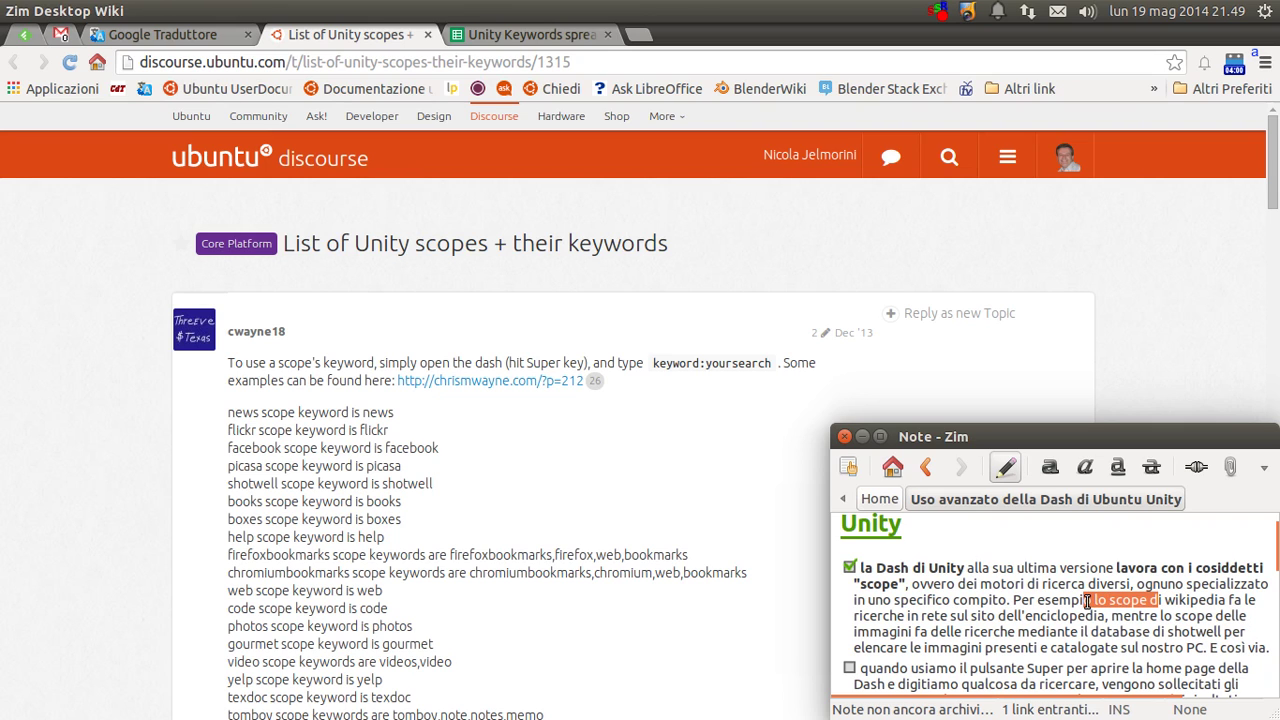
left_click(1086, 600)
scroll(1087, 601, "down", 1)
scroll(1087, 601, "up", 1)
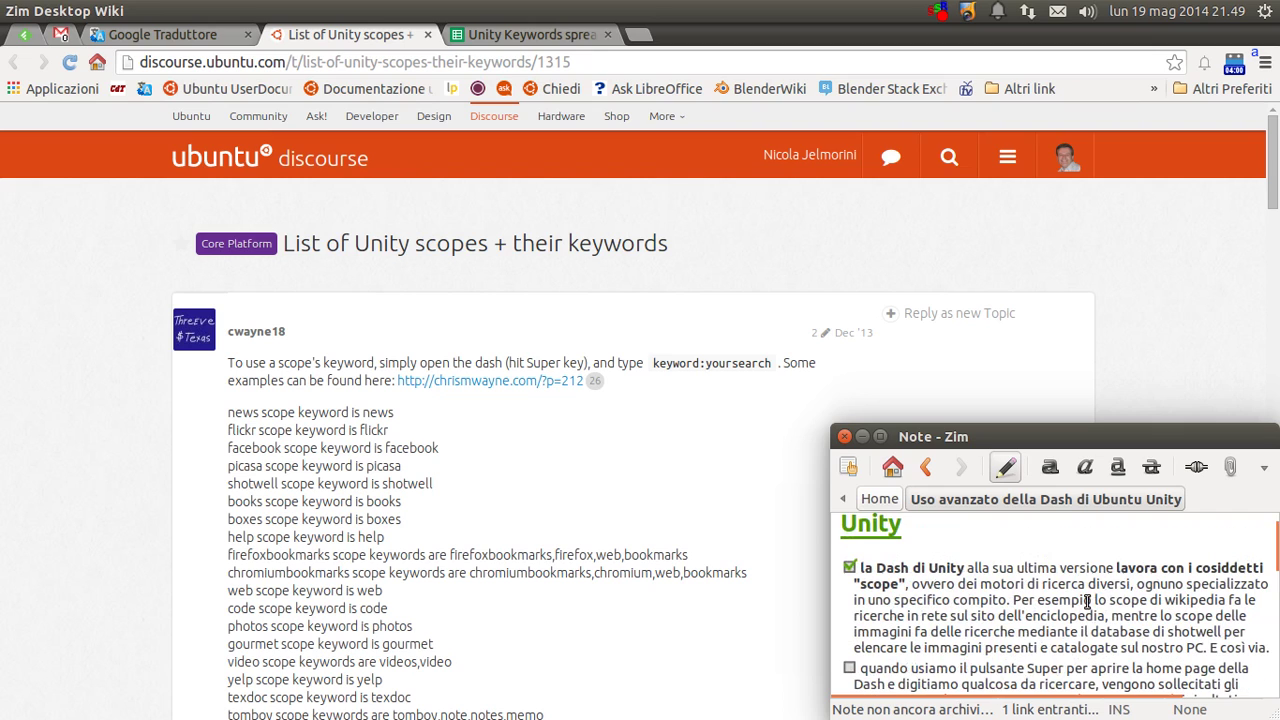
left_click(905, 552)
scroll(1037, 588, "up", 1)
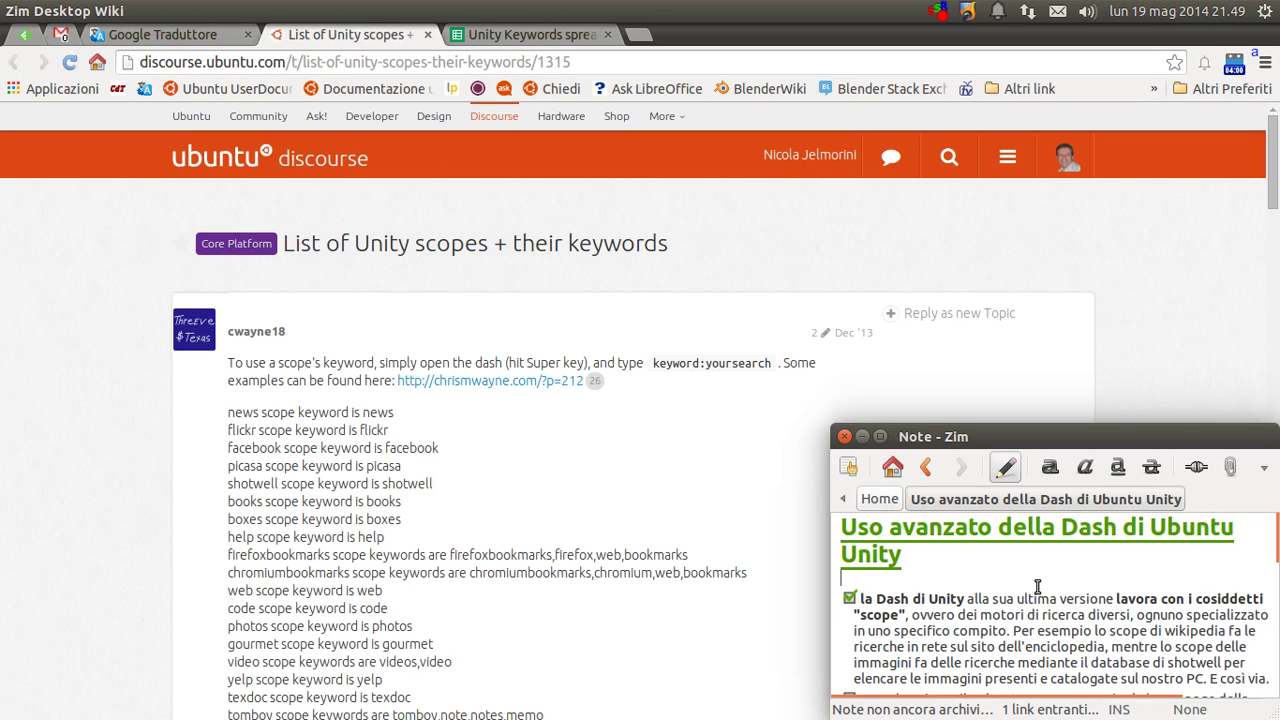
scroll(1037, 586, "down", 1)
scroll(1037, 586, "up", 1)
scroll(1001, 583, "down", 3)
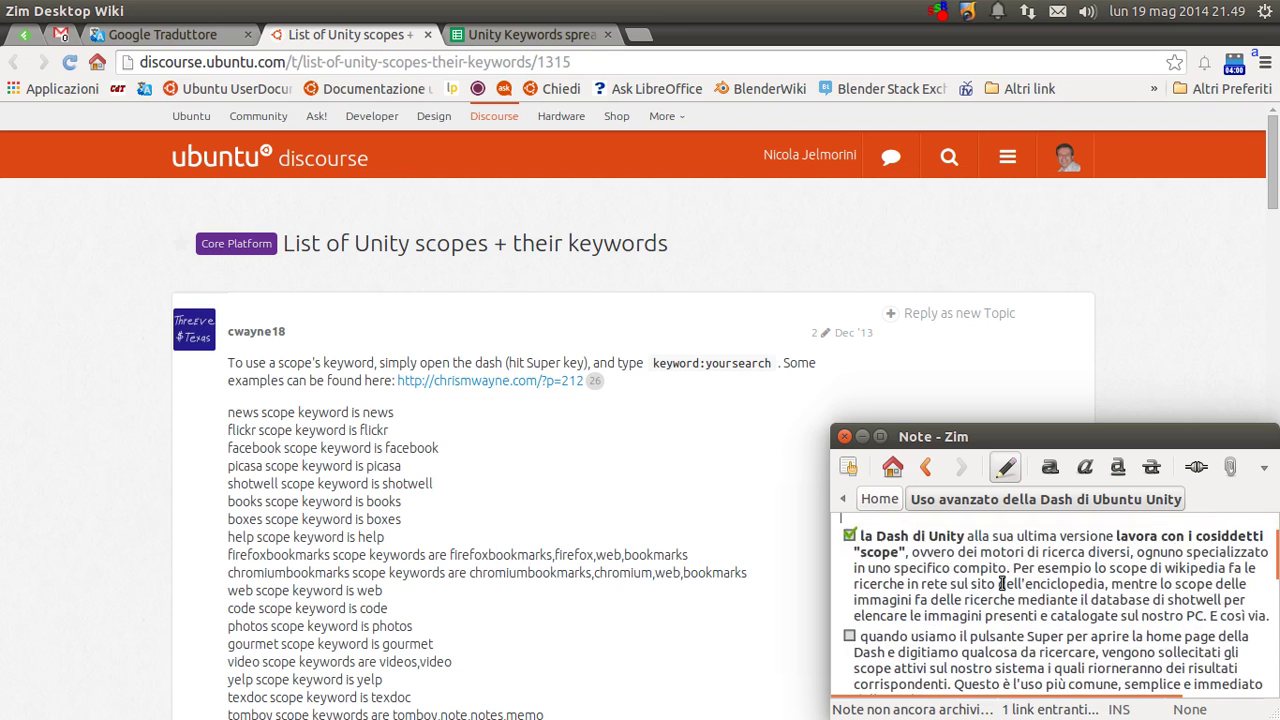
scroll(1001, 583, "up", 3)
scroll(1001, 583, "down", 1)
scroll(975, 571, "up", 2)
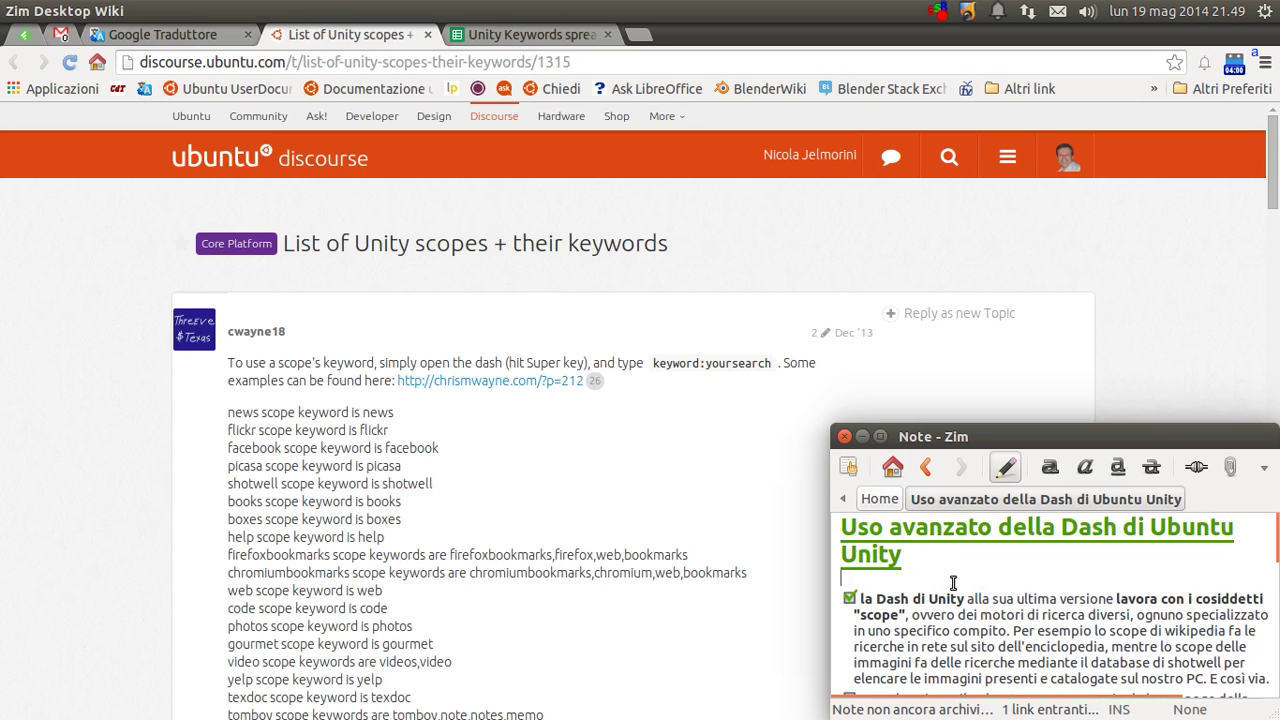
key("super")
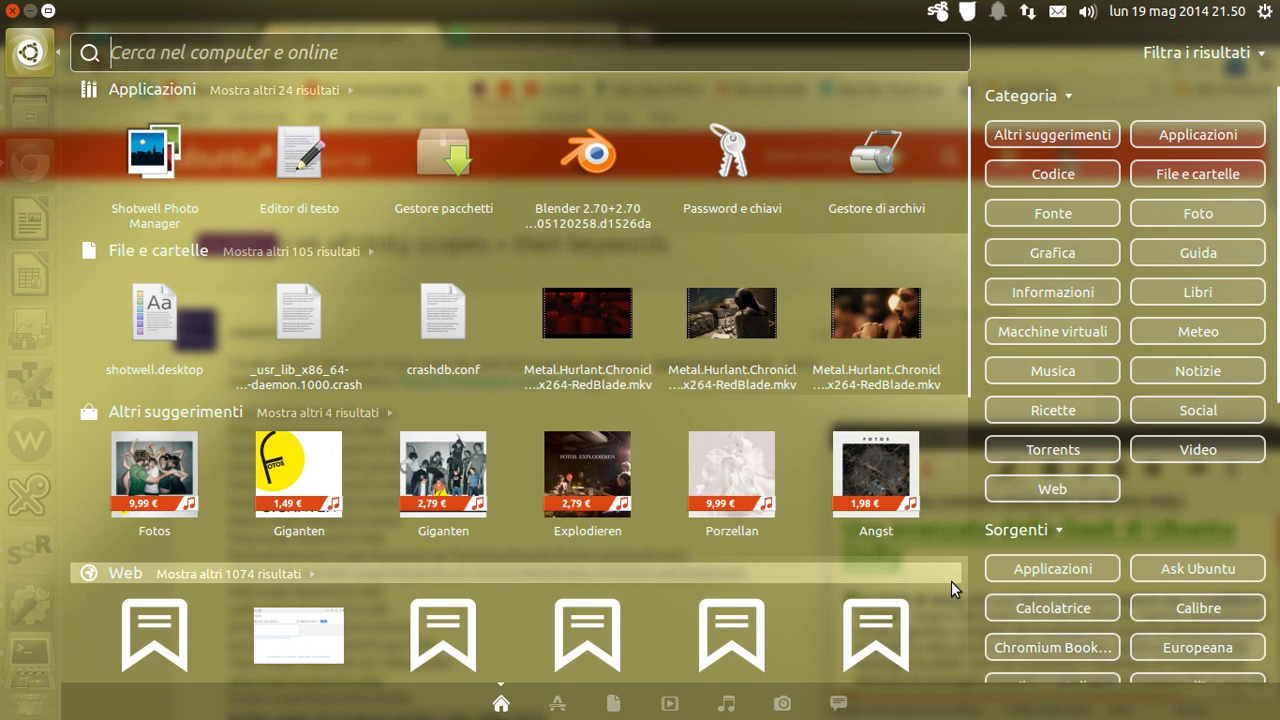
key("Escape")
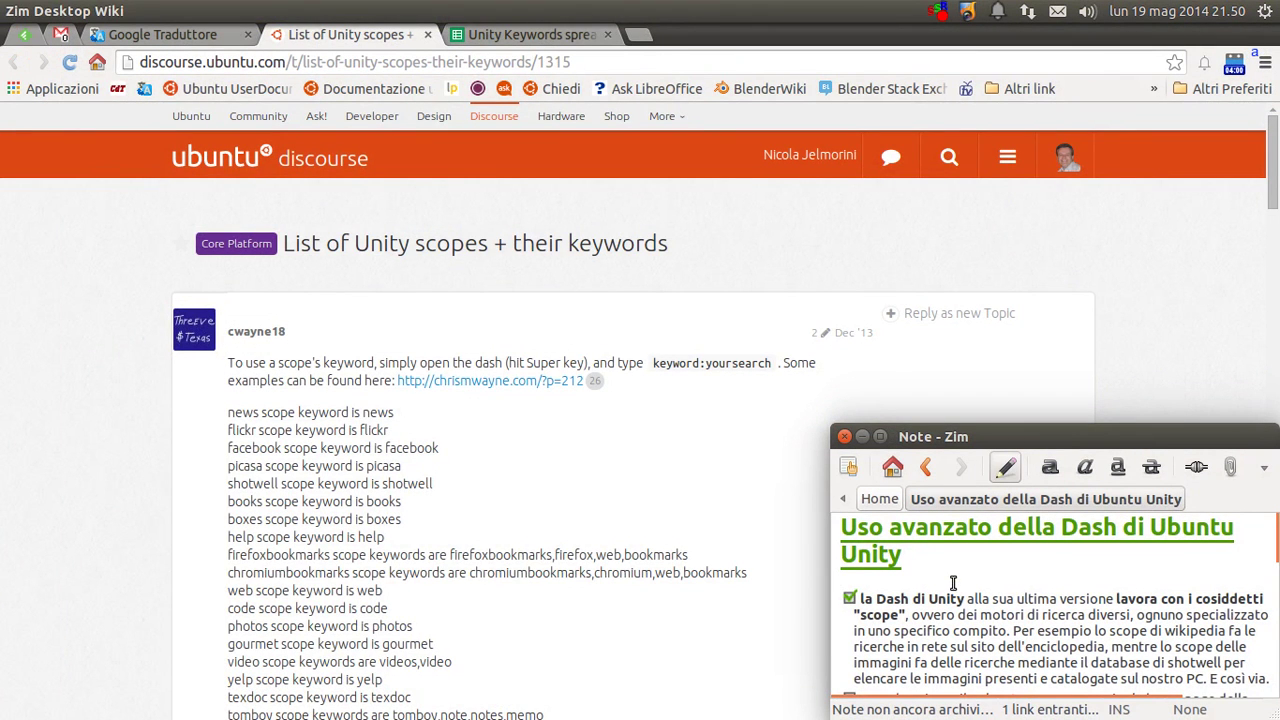
Examine the second note item about opening the Dash with Super and searching, highlighting "Super" and the phrase about searching.
scroll(953, 583, "down", 2)
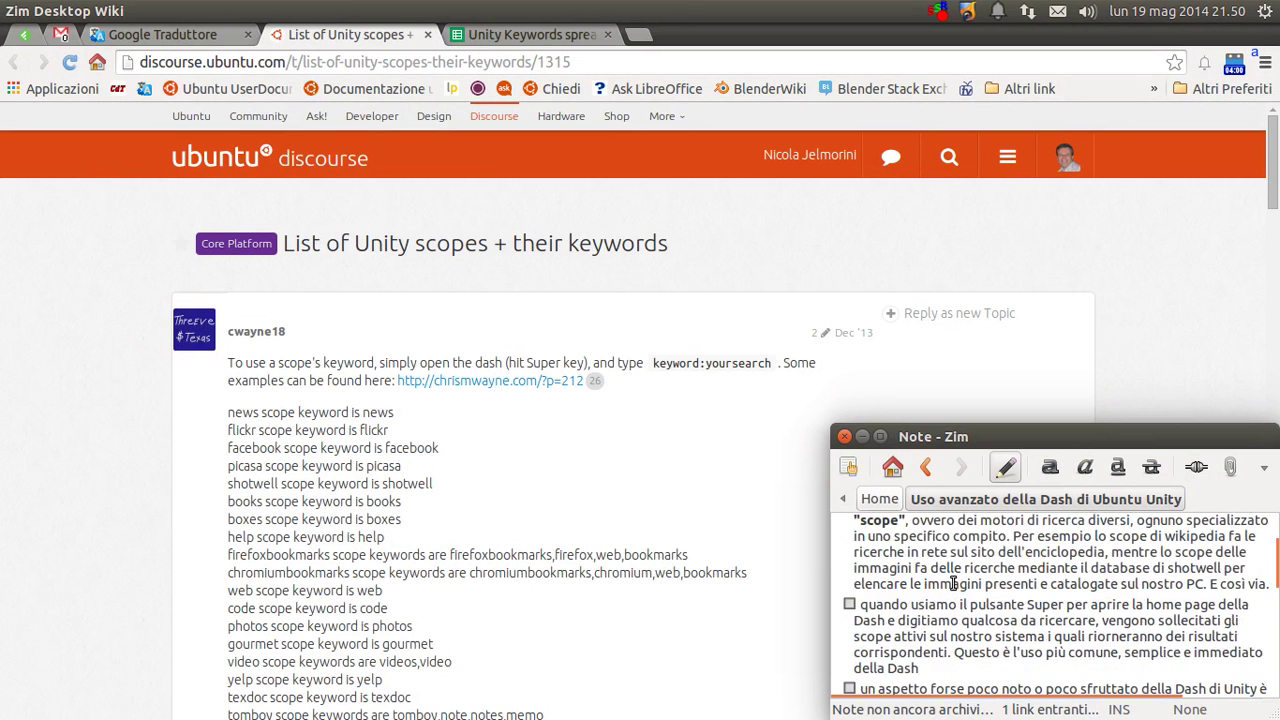
scroll(953, 583, "down", 1)
scroll(953, 583, "up", 2)
scroll(953, 583, "down", 1)
scroll(953, 583, "down", 1)
scroll(953, 583, "up", 1)
scroll(953, 583, "up", 1)
scroll(953, 583, "down", 2)
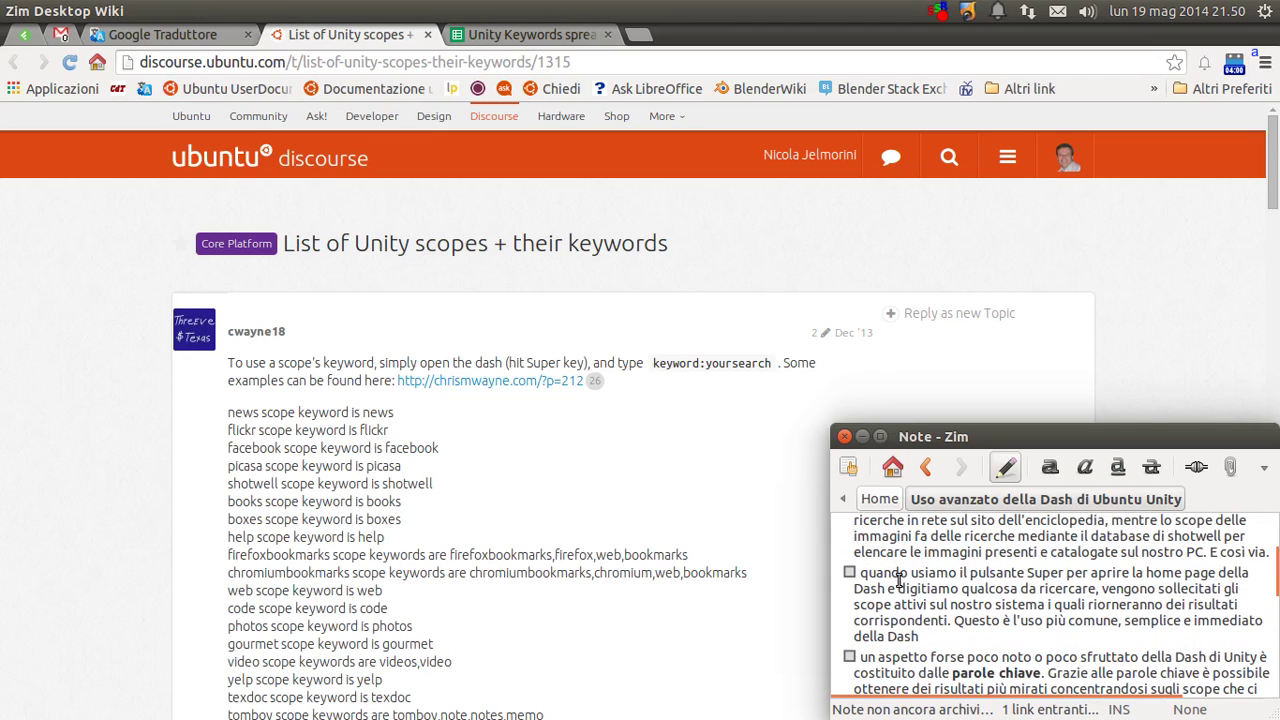
double_click(1045, 573)
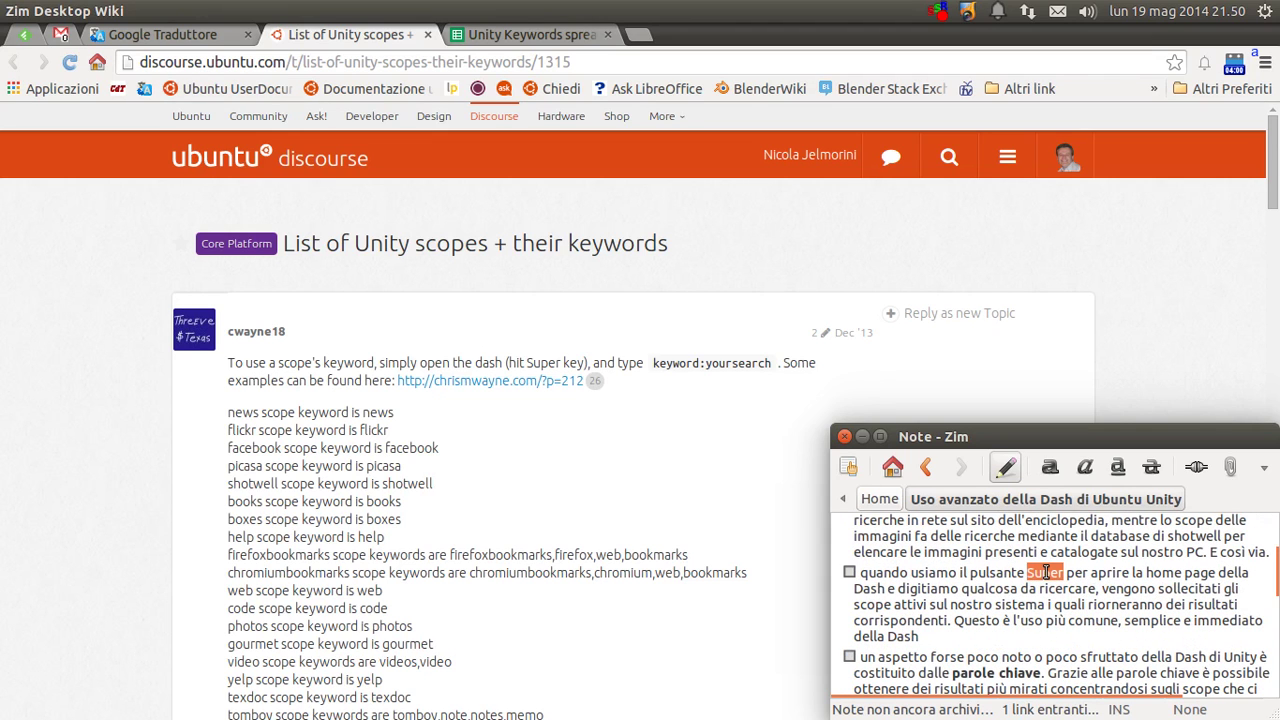
left_click_drag(972, 590, 1126, 590)
left_click(1158, 588)
Correct the misspelled word in the second note item to "ritorneranno" and mark that item as done.
left_click(1099, 605)
type("t")
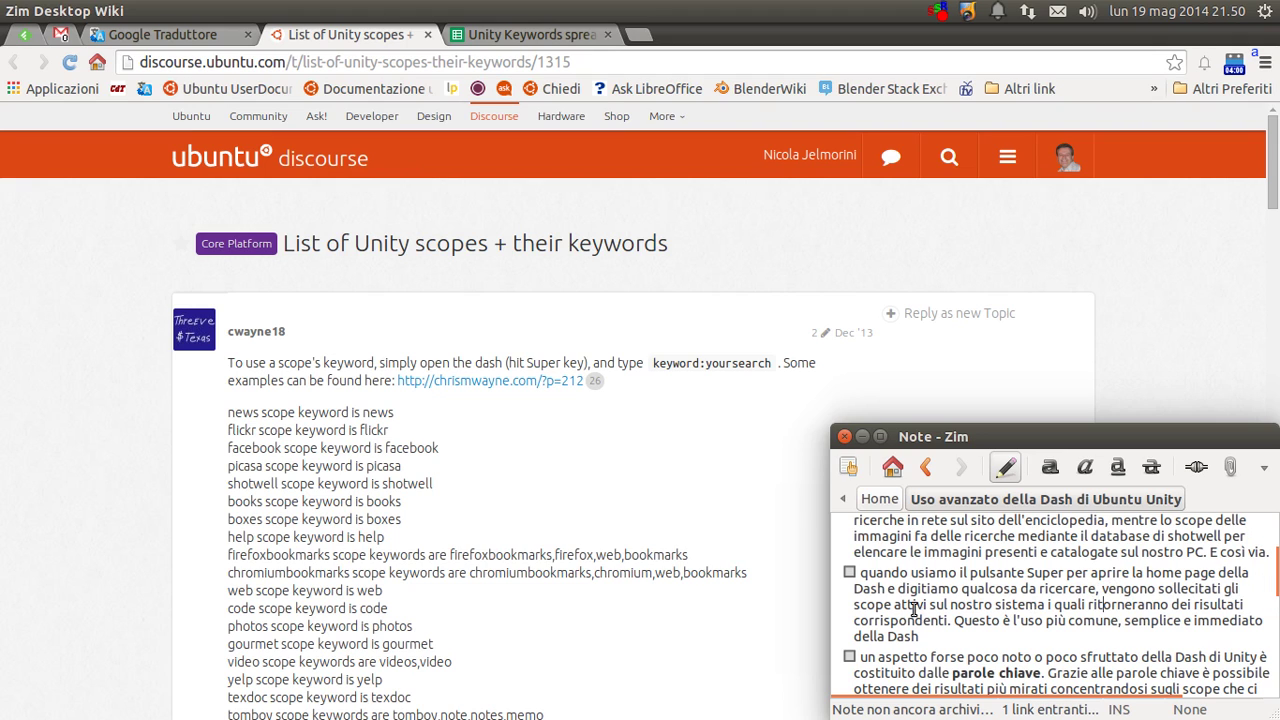
left_click_drag(895, 605, 1028, 602)
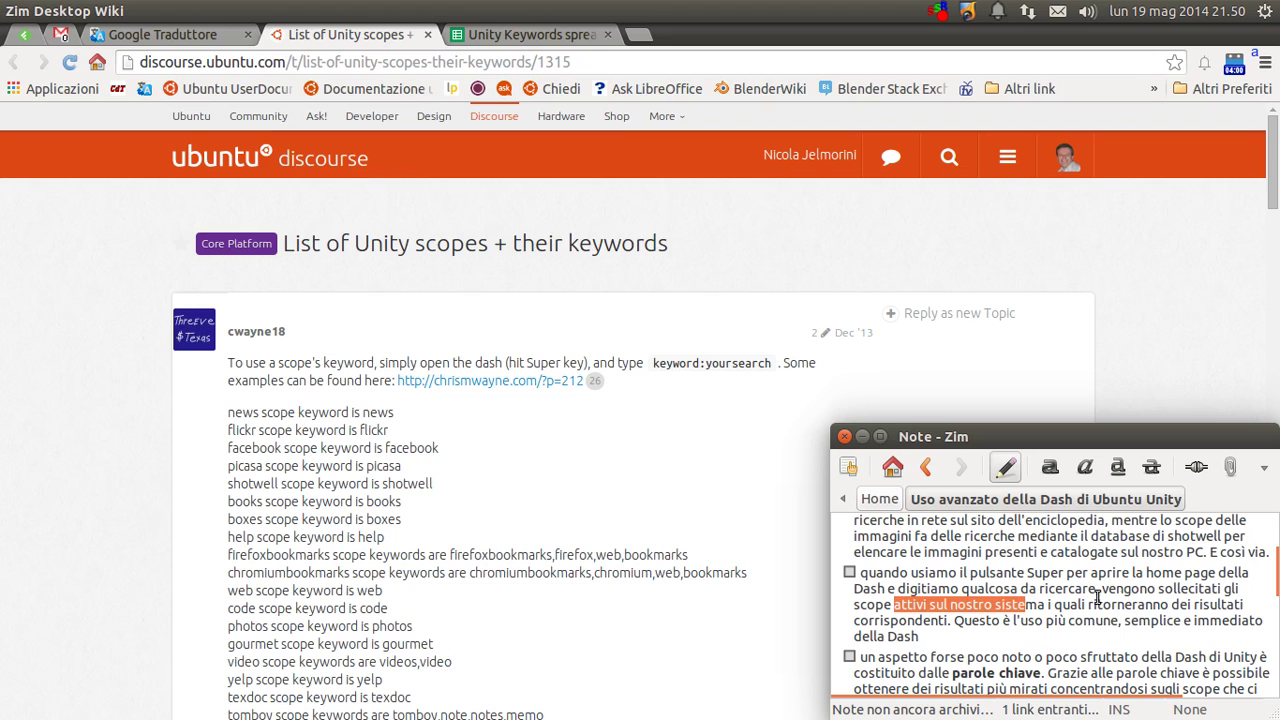
left_click(1159, 603)
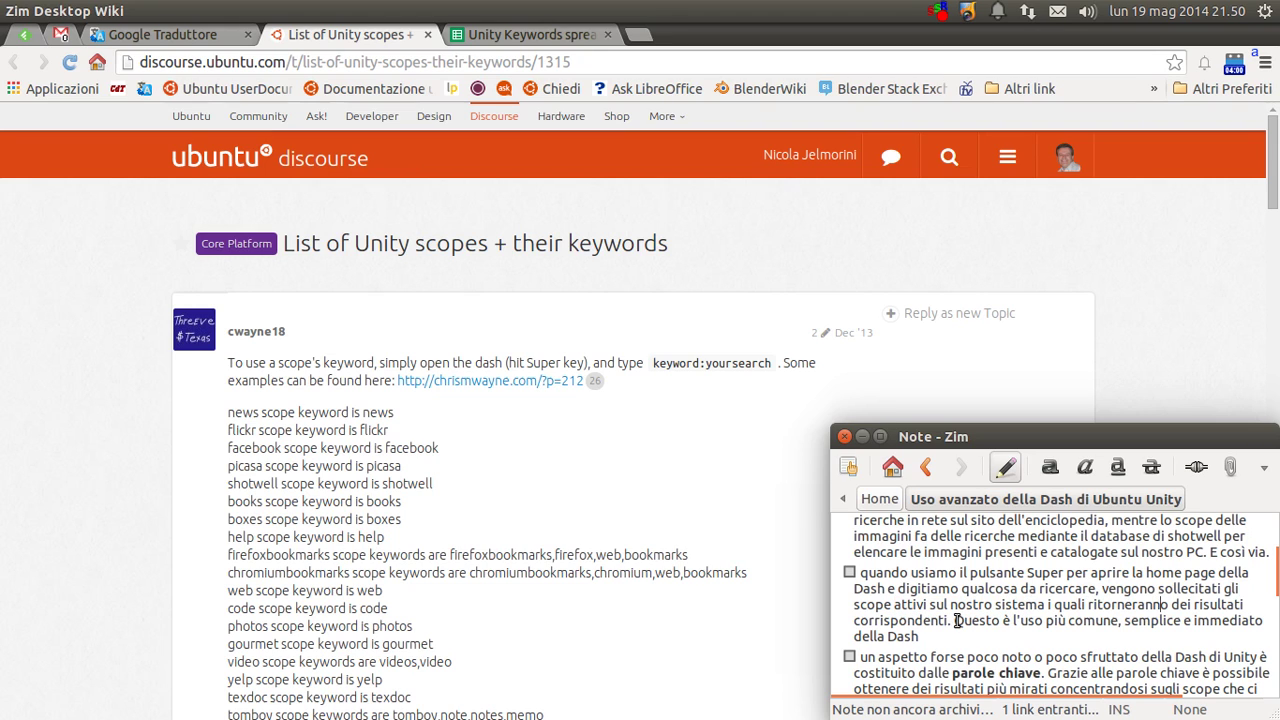
left_click(850, 574)
Search the Dash for "blend" and clear the query after viewing the results.
key("super")
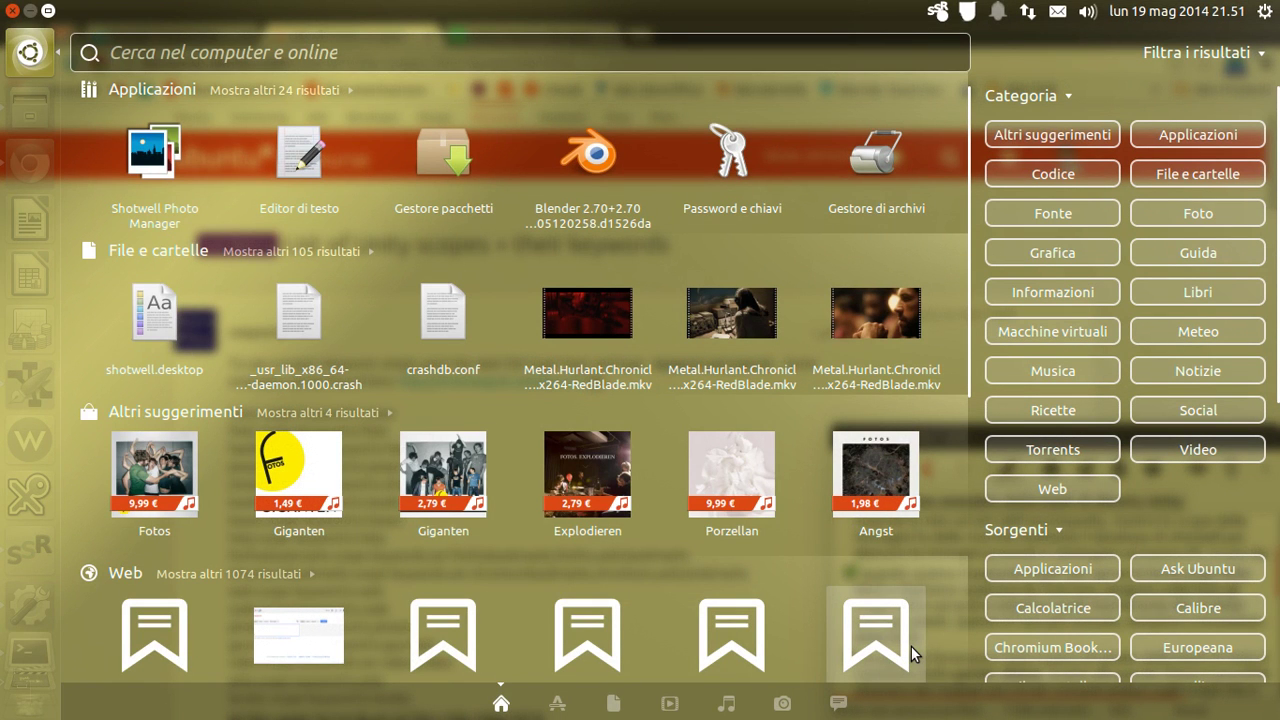
type("blend")
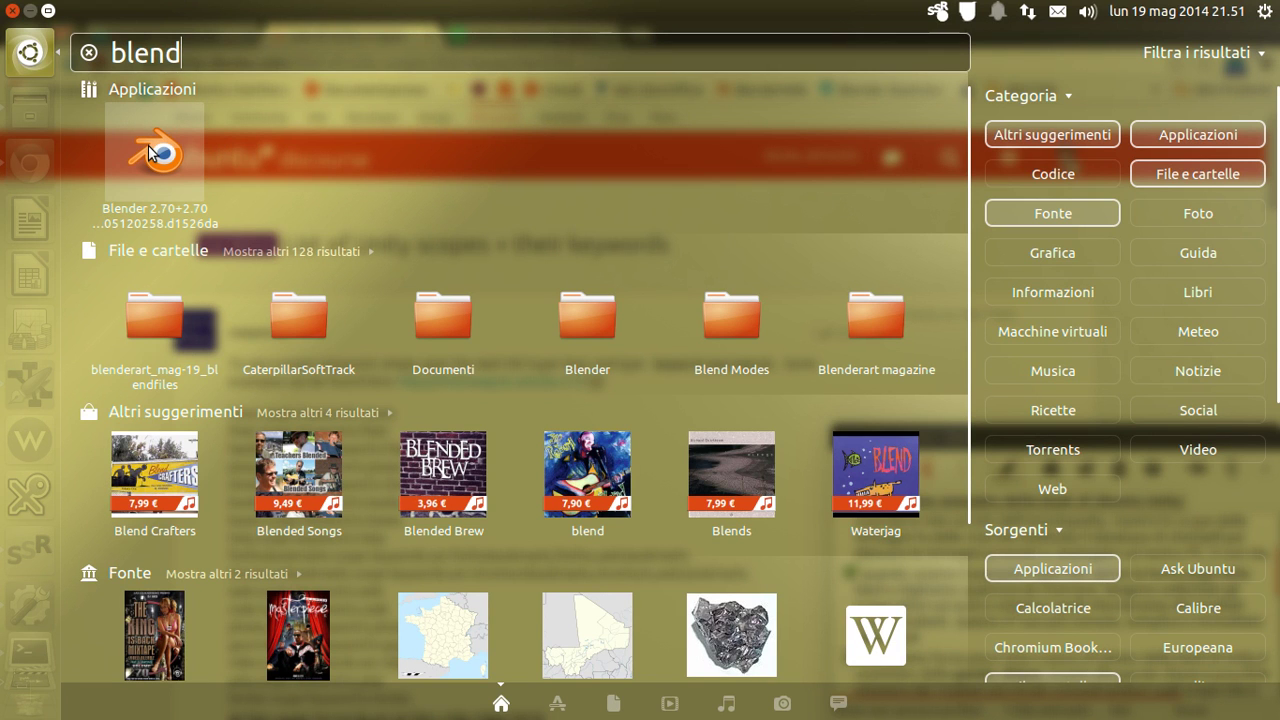
key("Escape")
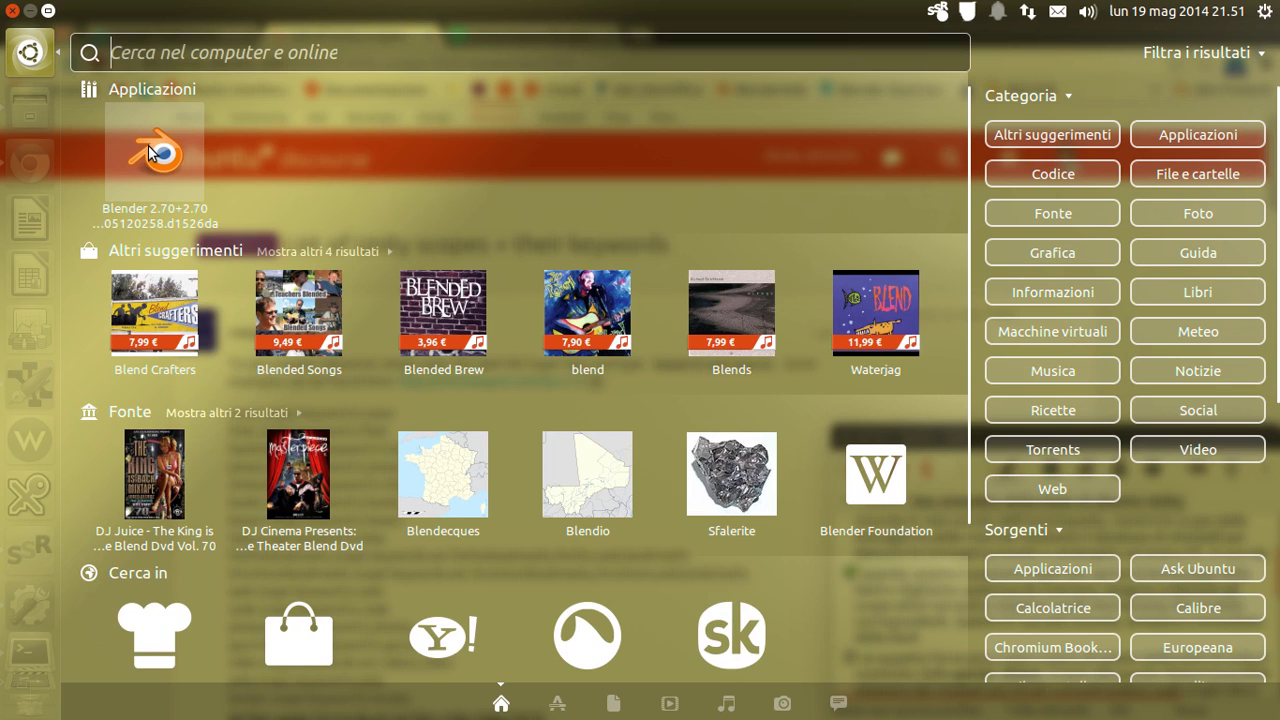
Calculate 12*3 with the Dash search and close the Dash.
type("12*3")
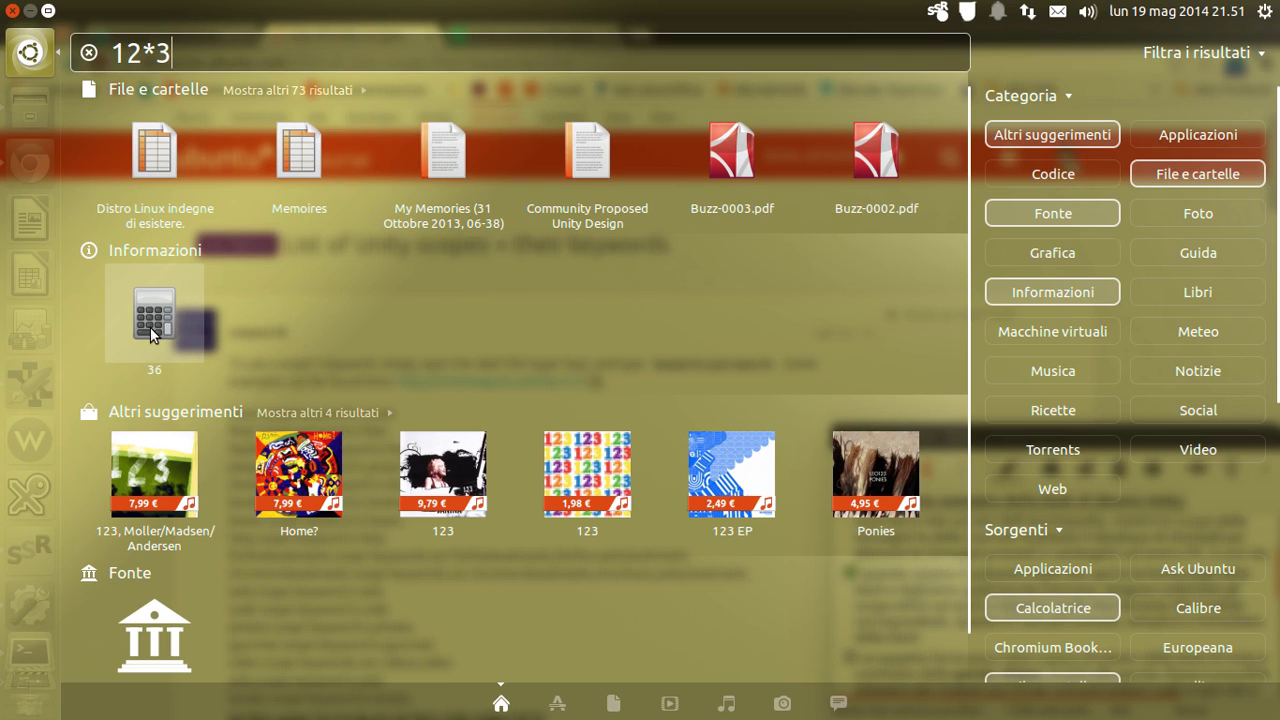
key("Escape")
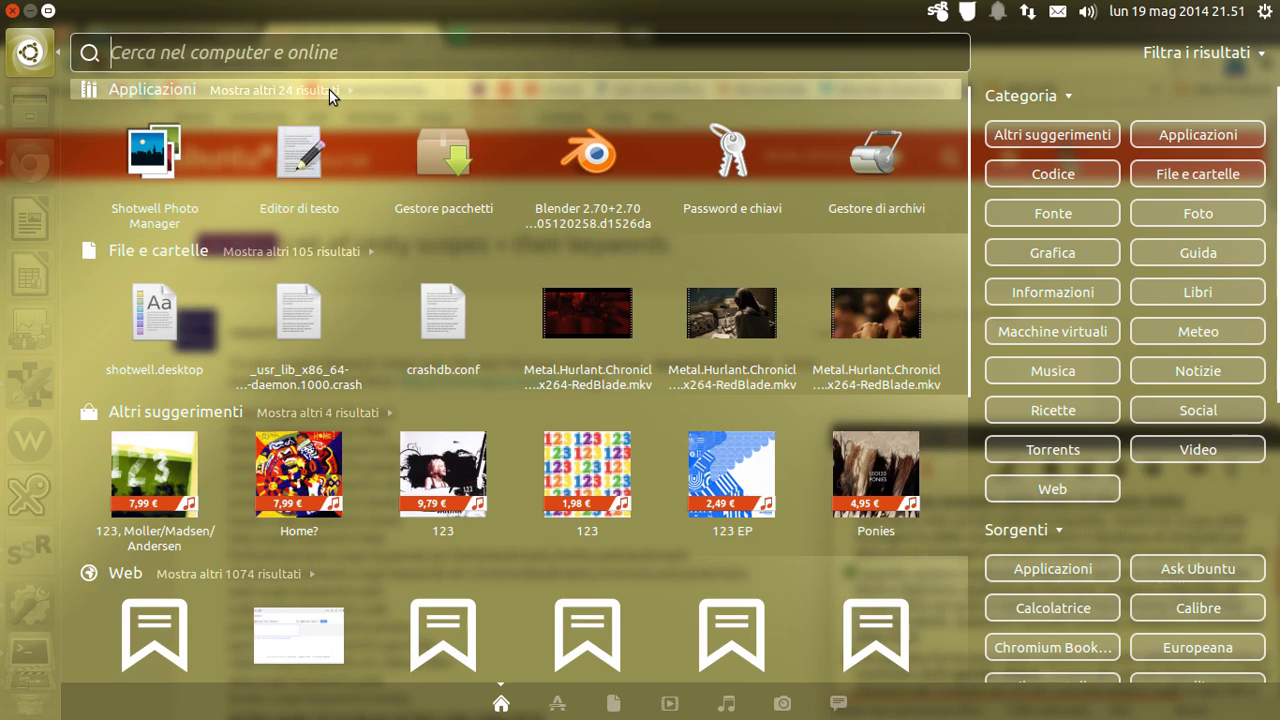
key("Escape")
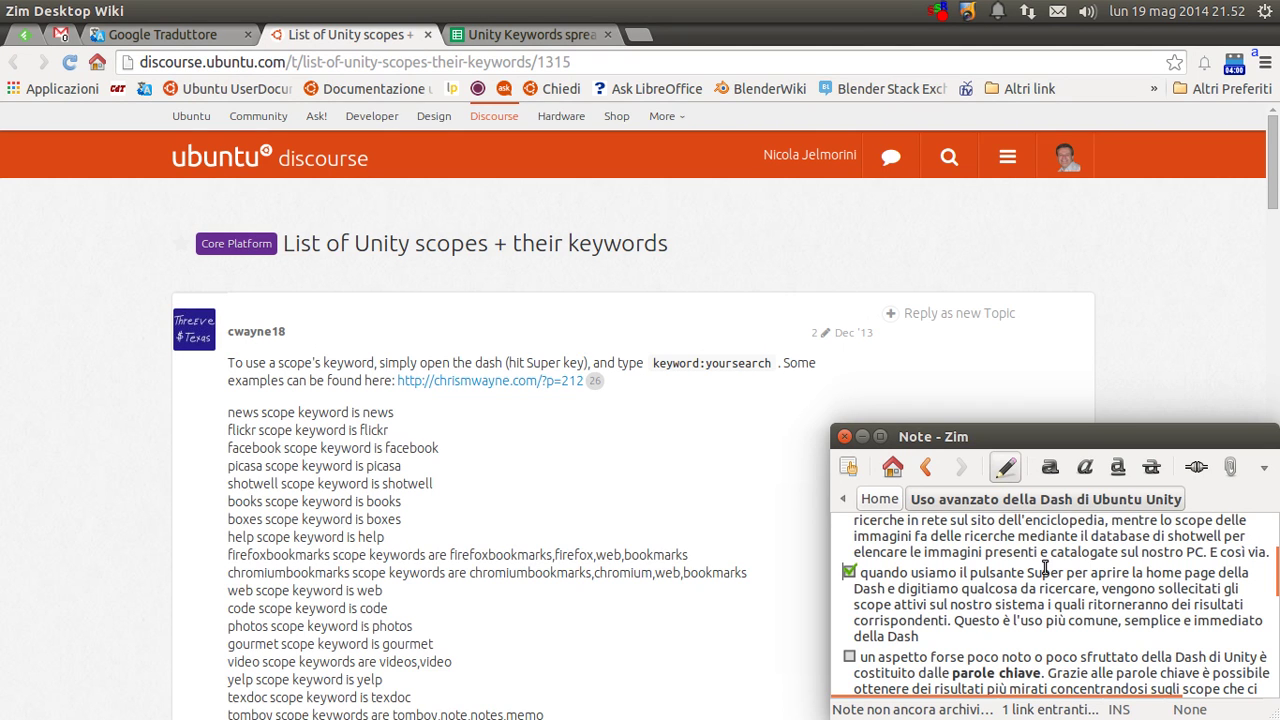
Look over the third note item and highlight "Uso avanzato" in the page title.
scroll(1045, 568, "down", 2)
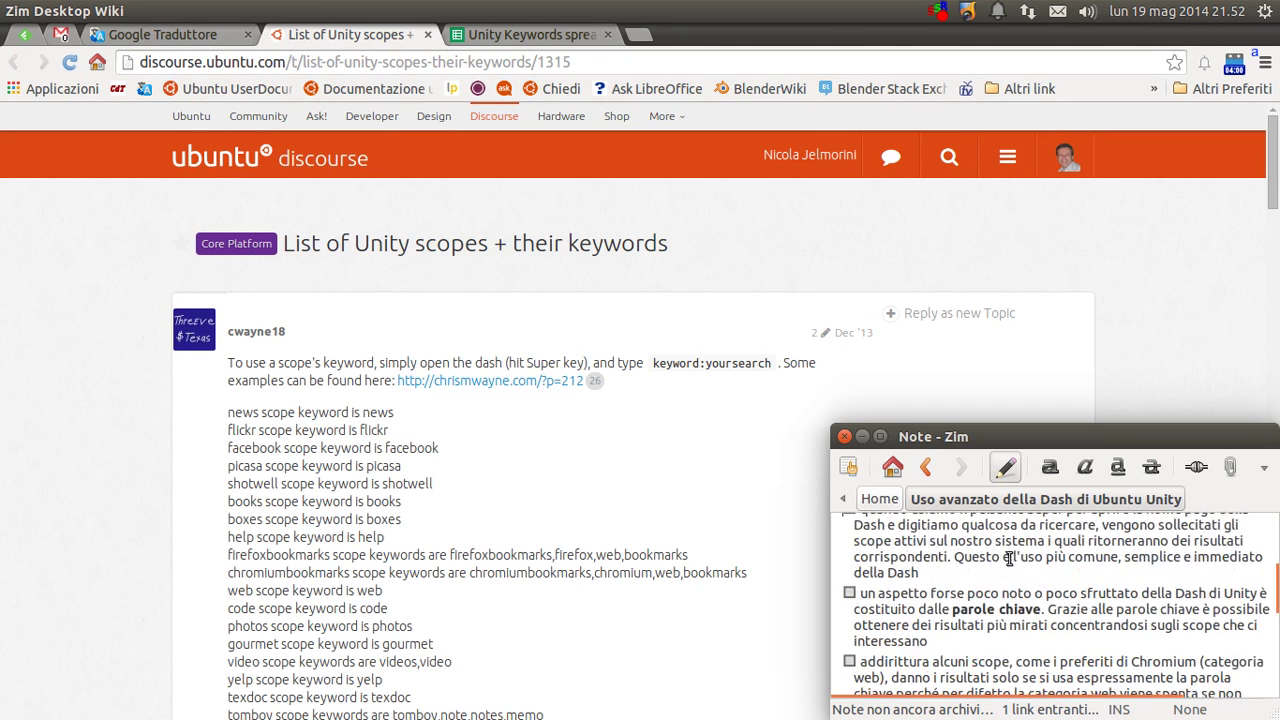
scroll(913, 540, "up", 1)
scroll(908, 565, "down", 1)
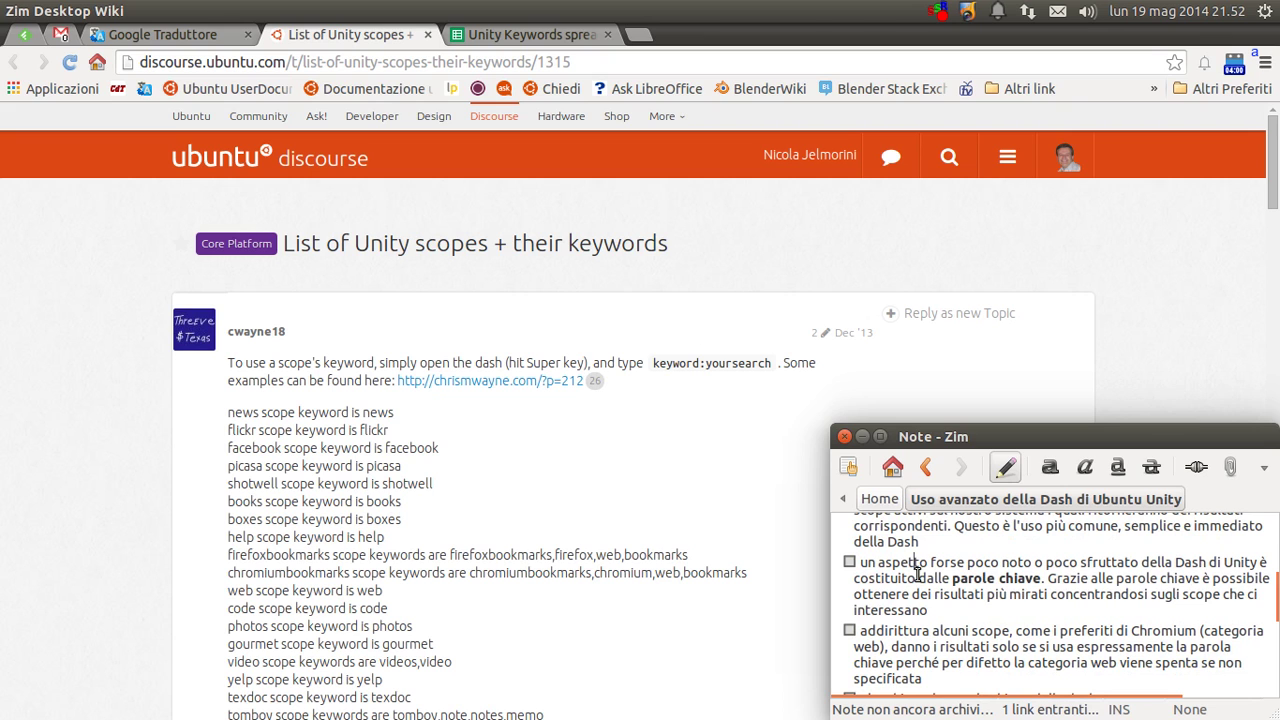
scroll(916, 575, "up", 5)
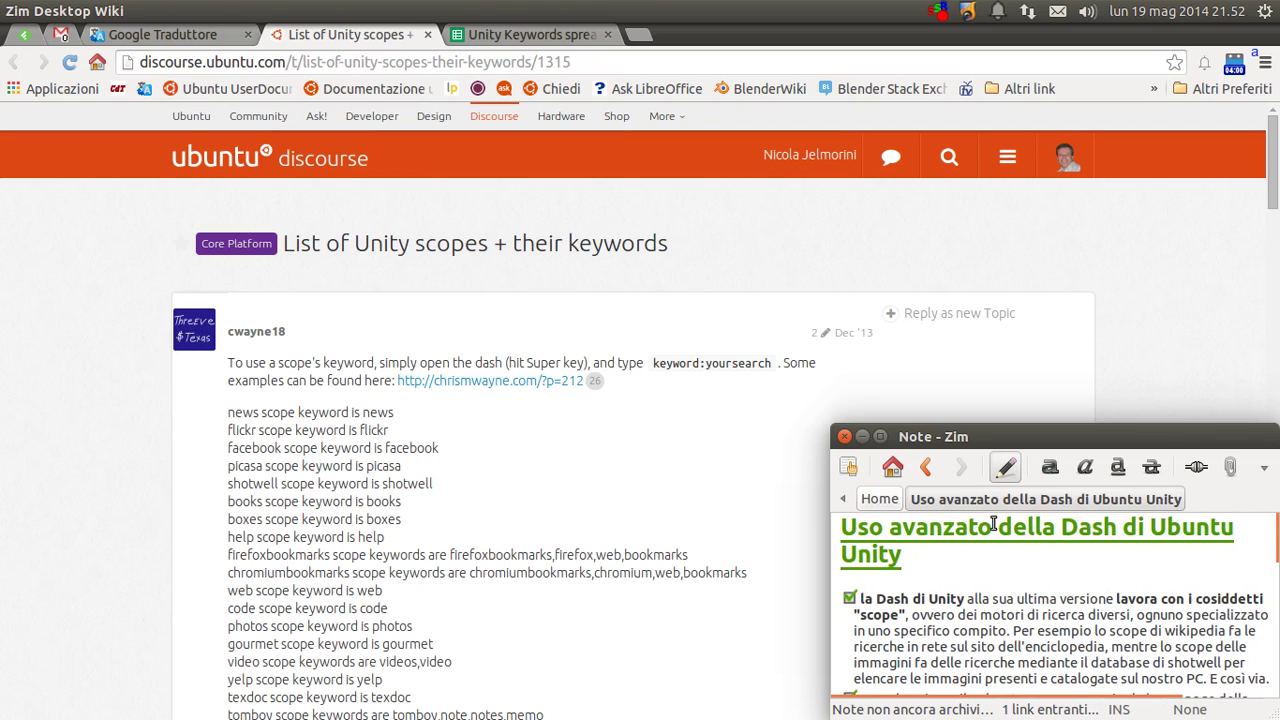
left_click_drag(993, 527, 845, 527)
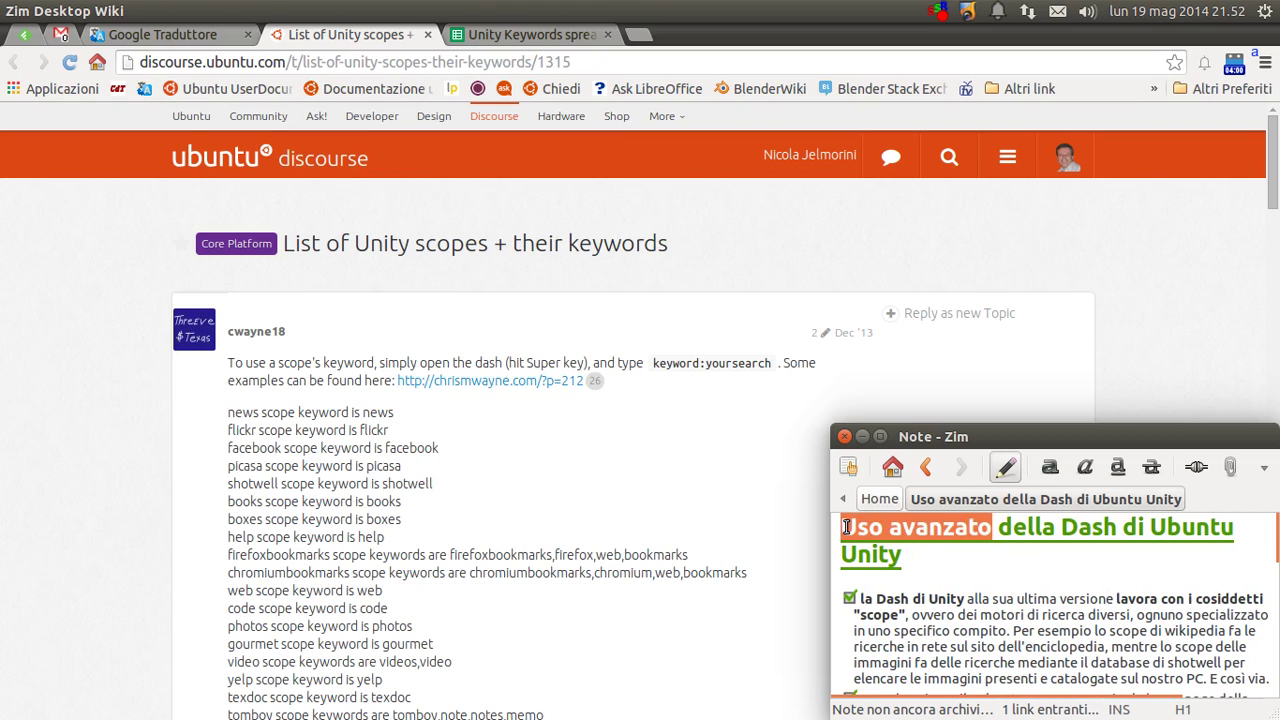
left_click(1005, 527)
scroll(986, 568, "down", 5)
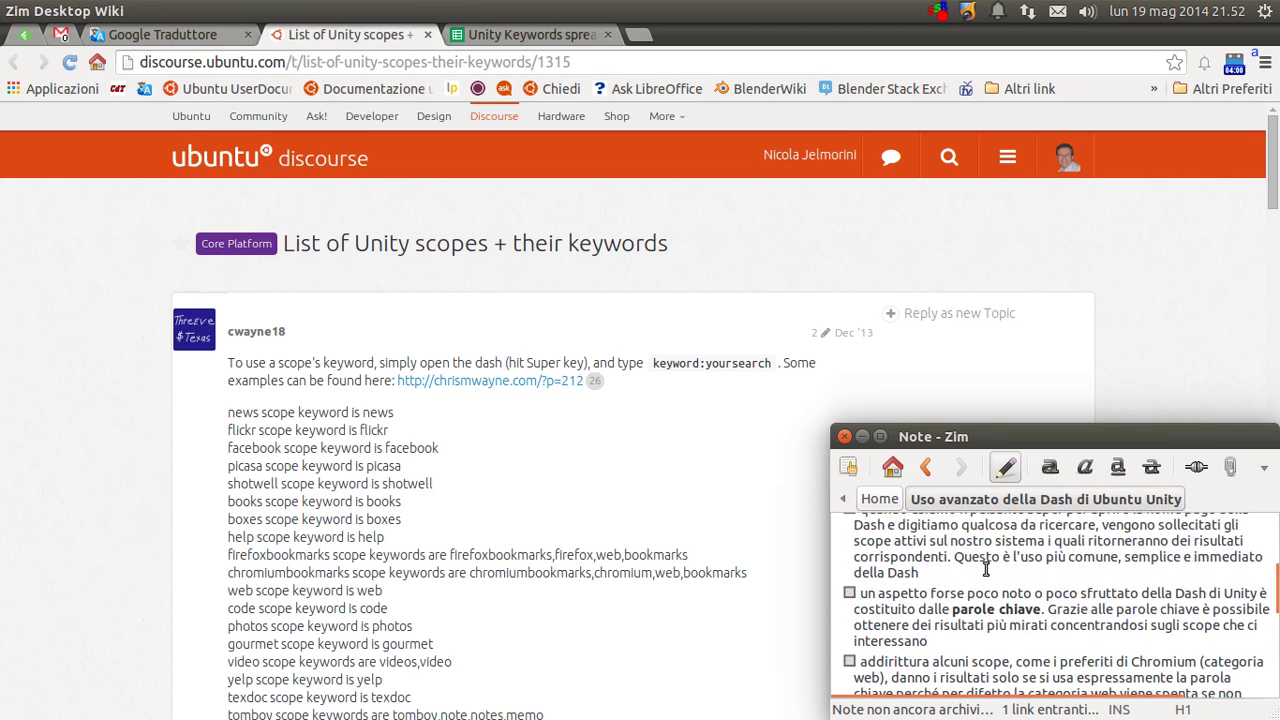
Highlight "parole chiave" in the third note item and mark that item as done.
scroll(986, 568, "down", 1)
left_click_drag(1045, 578, 1022, 578)
left_click_drag(998, 577, 952, 578)
left_click(929, 577)
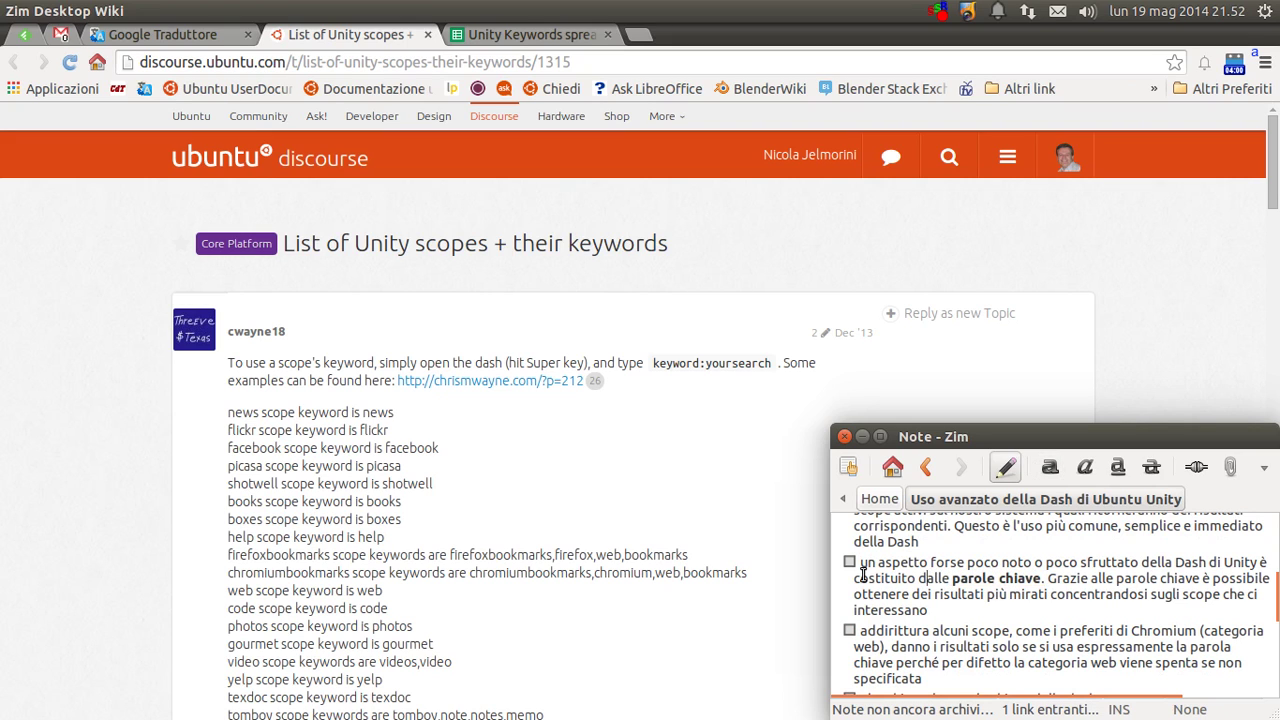
scroll(961, 562, "down", 1)
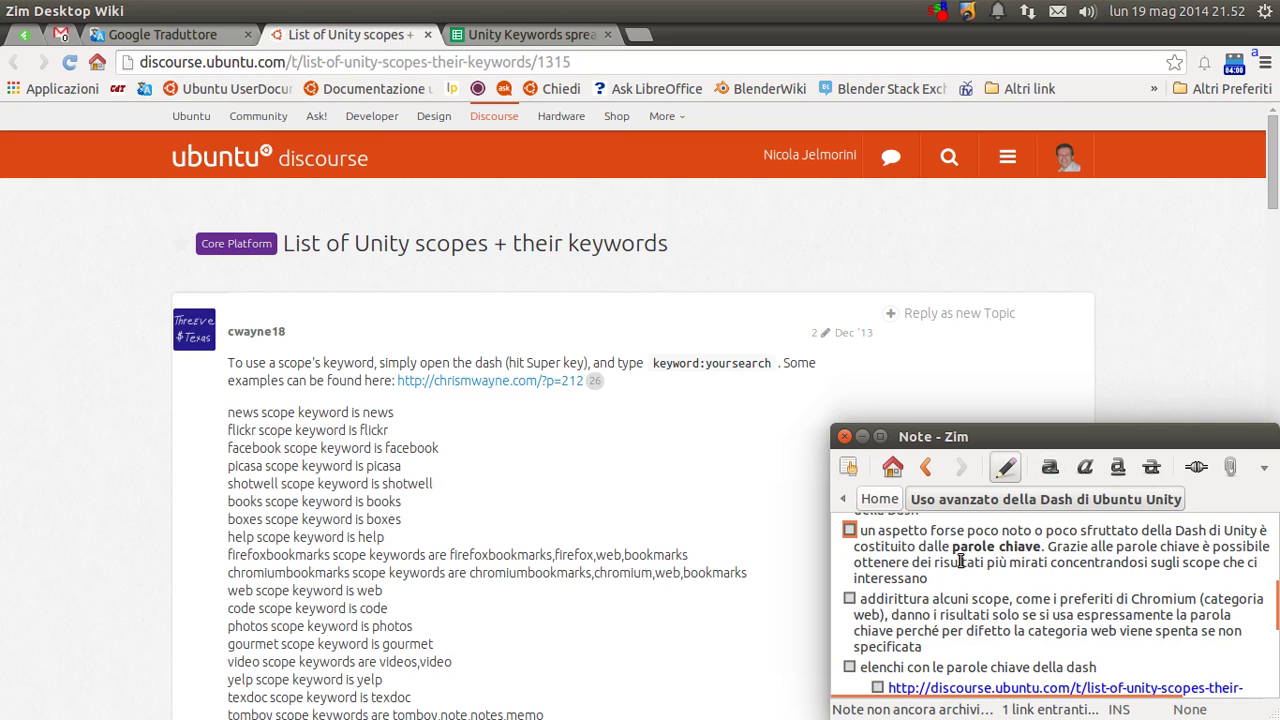
left_click(850, 532)
Search the Dash for "linux", preview the Linux encyclopedia entry under Fonte, and return to the results.
key("super")
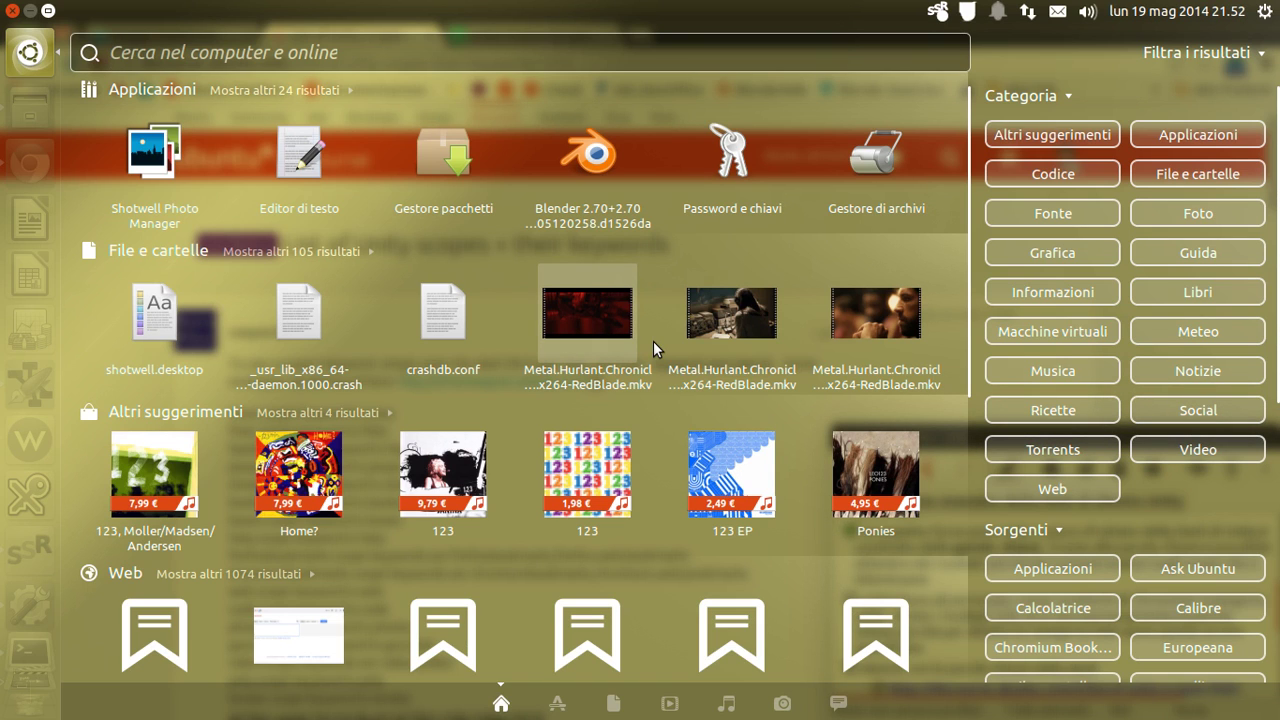
type("li")
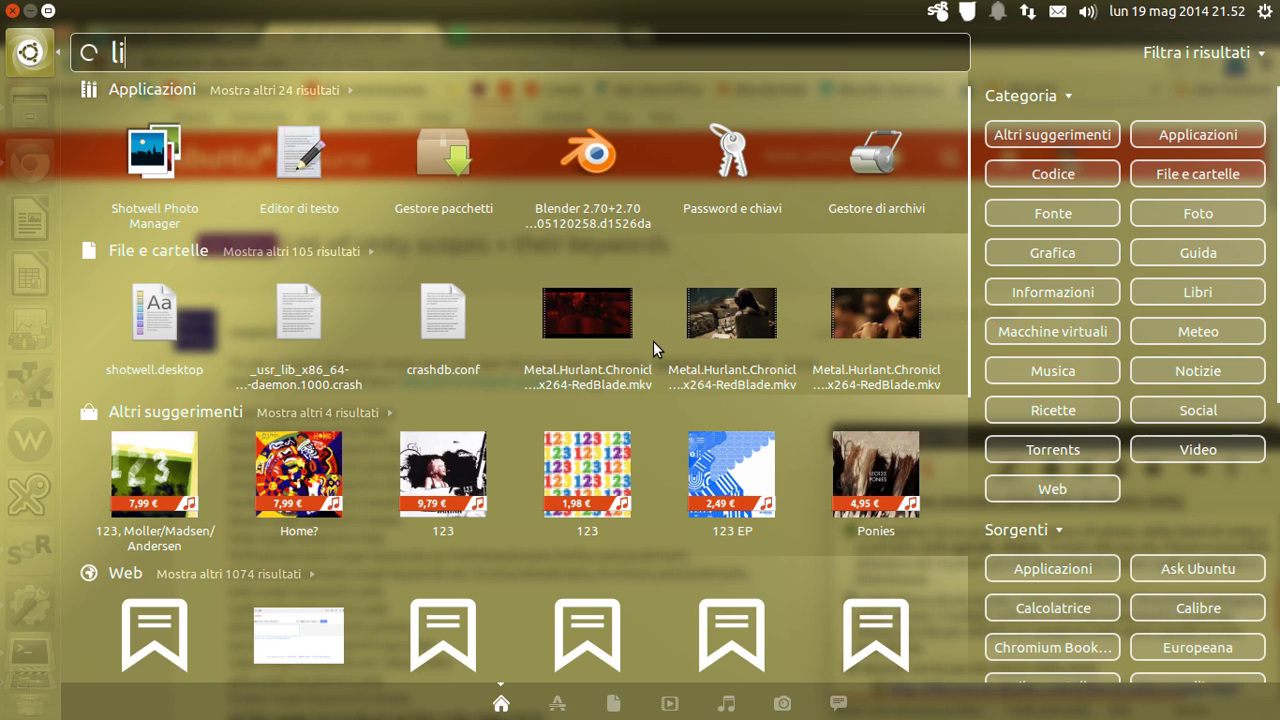
type("nux")
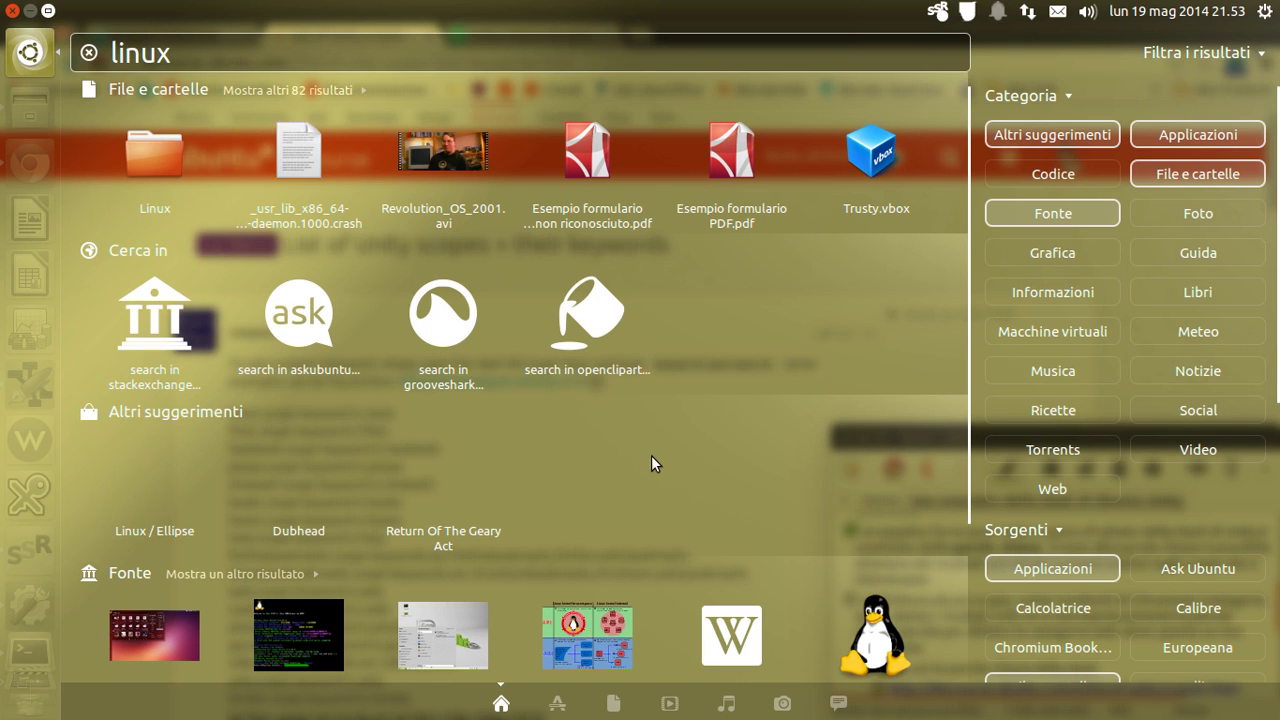
scroll(617, 404, "down", 2)
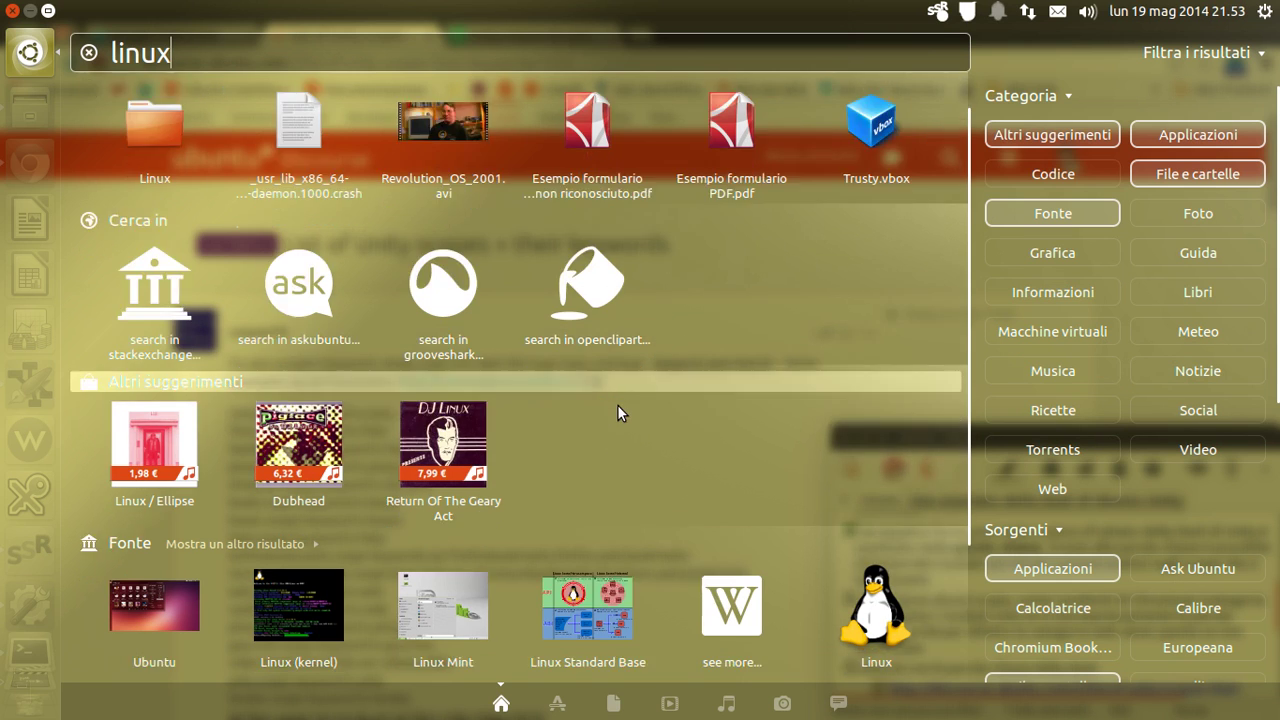
scroll(617, 404, "down", 1)
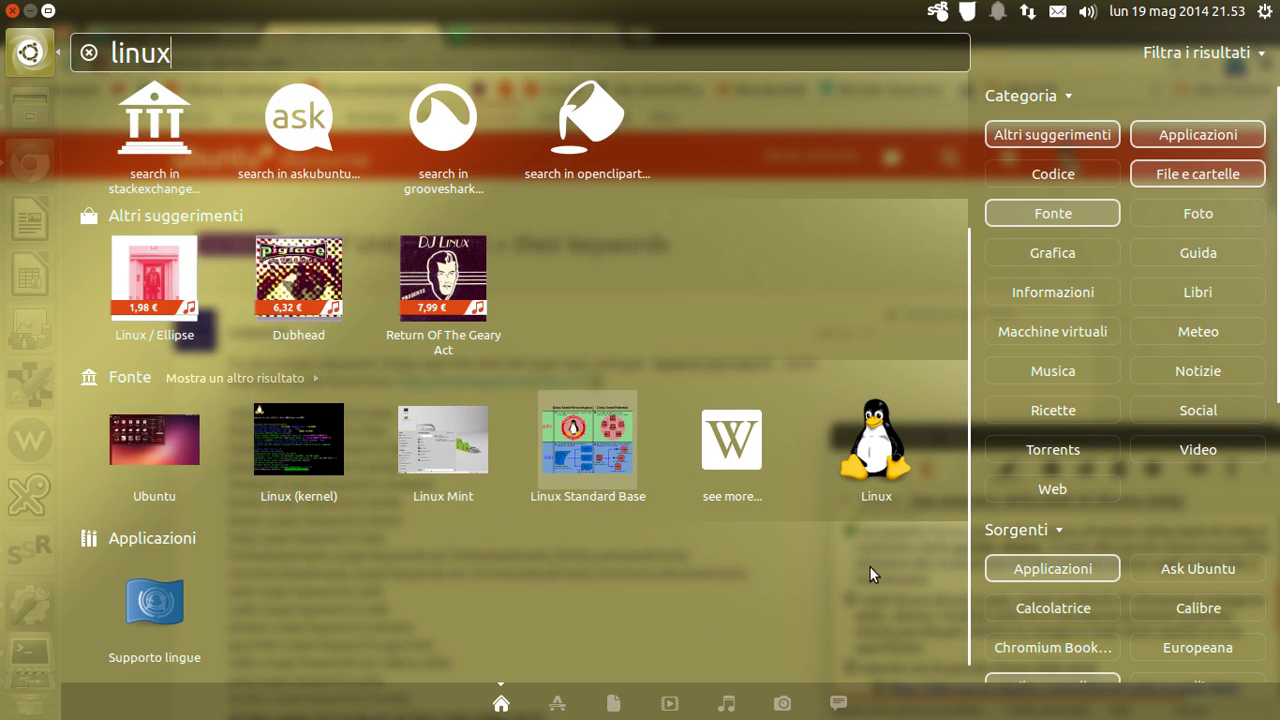
left_click(872, 444)
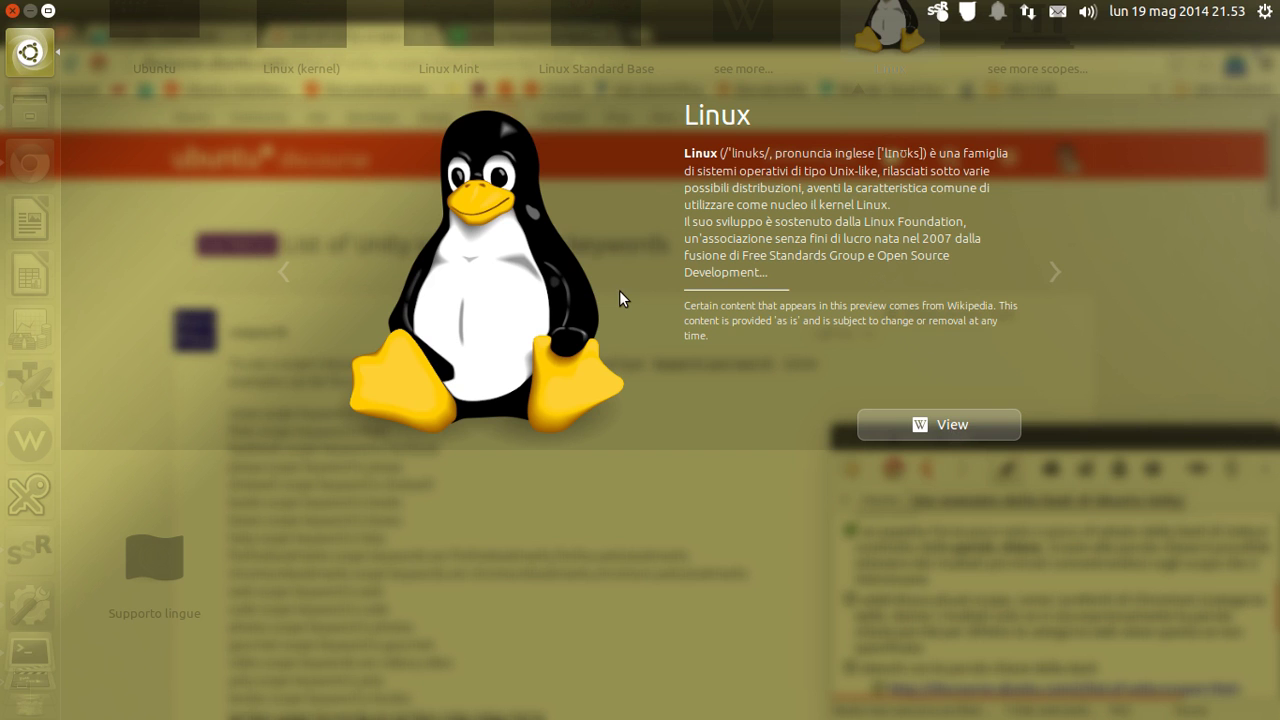
key("Escape")
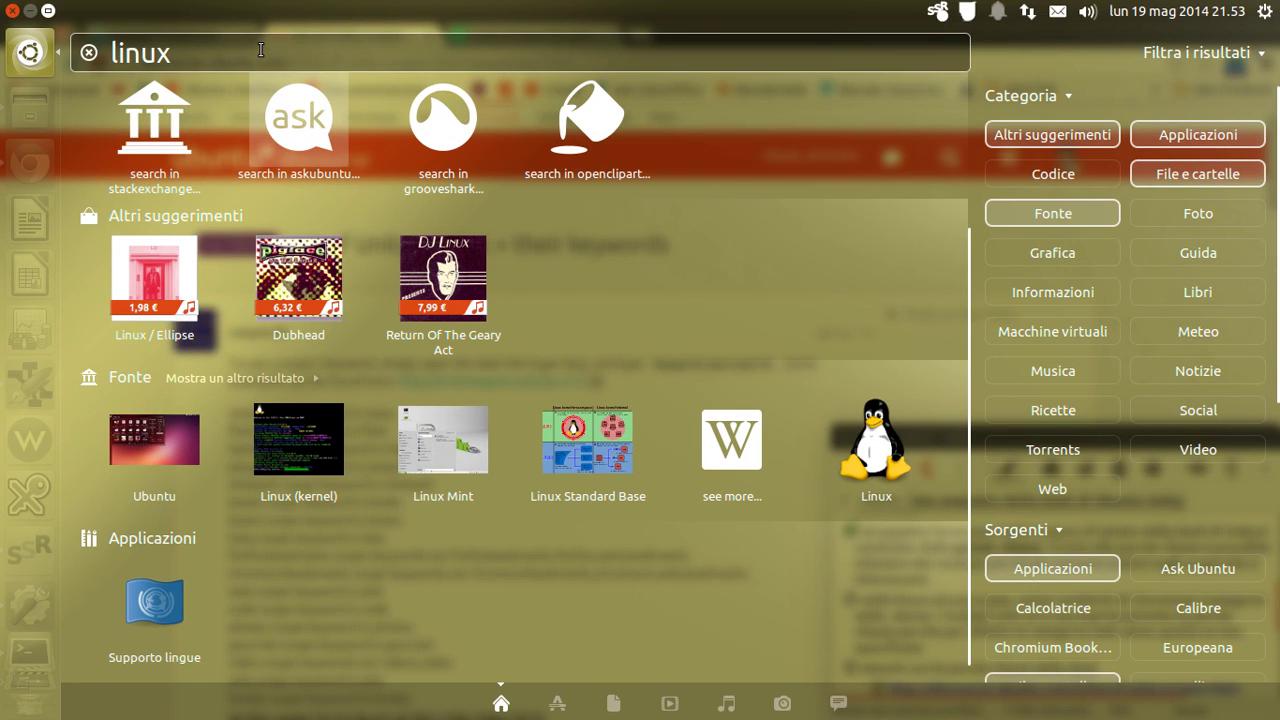
Replace the Dash search with the keyword search "wiki:linux".
key("BackSpace")
key("BackSpace")
key("BackSpace")
key("BackSpace")
key("BackSpace")
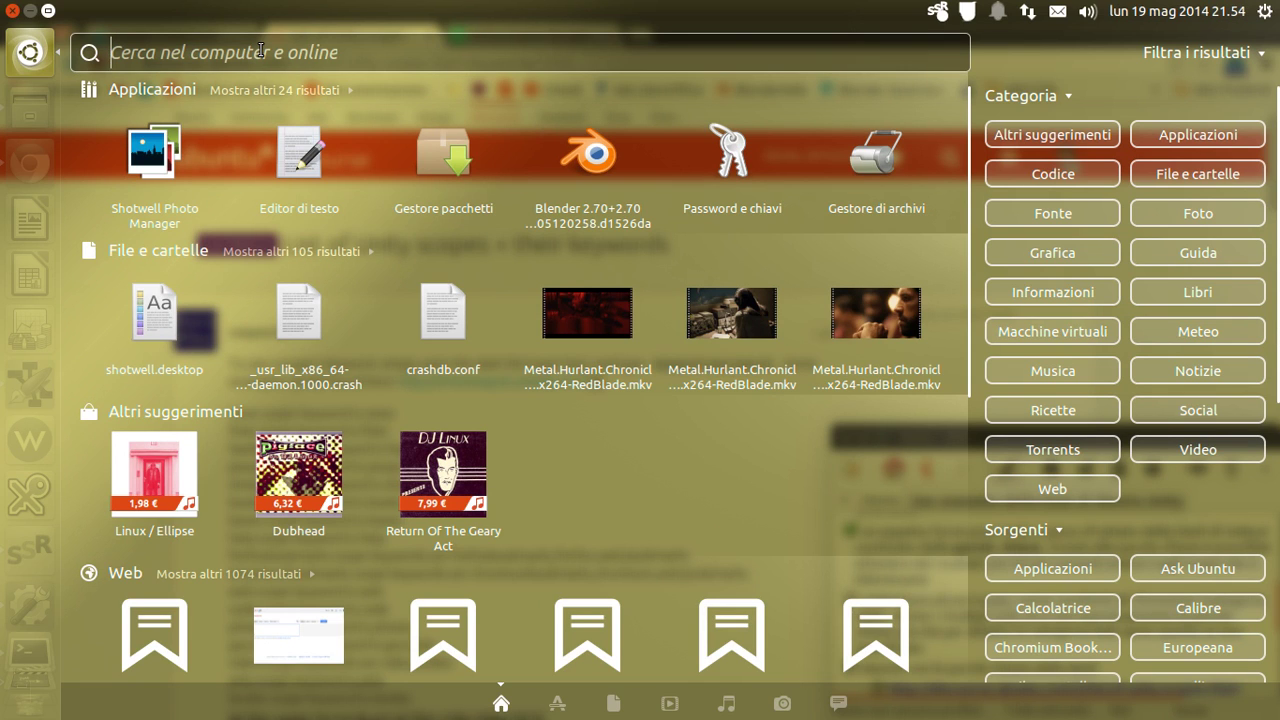
type("wi")
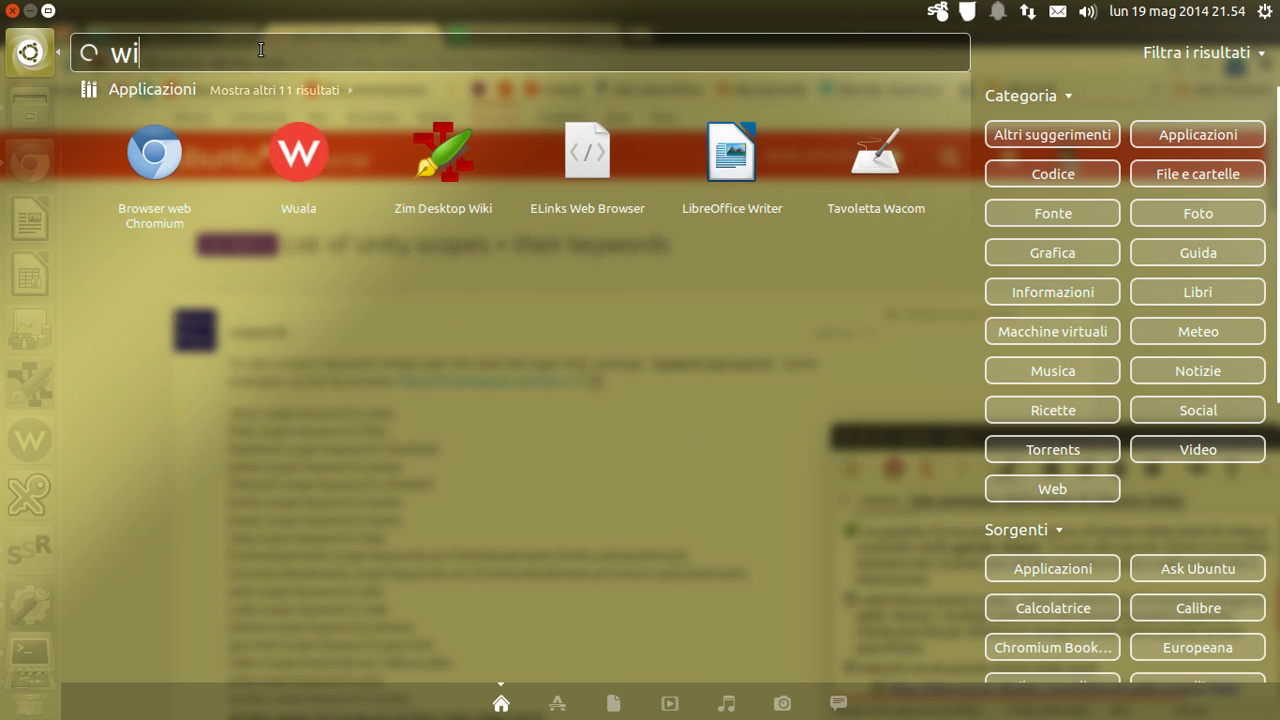
type("ki")
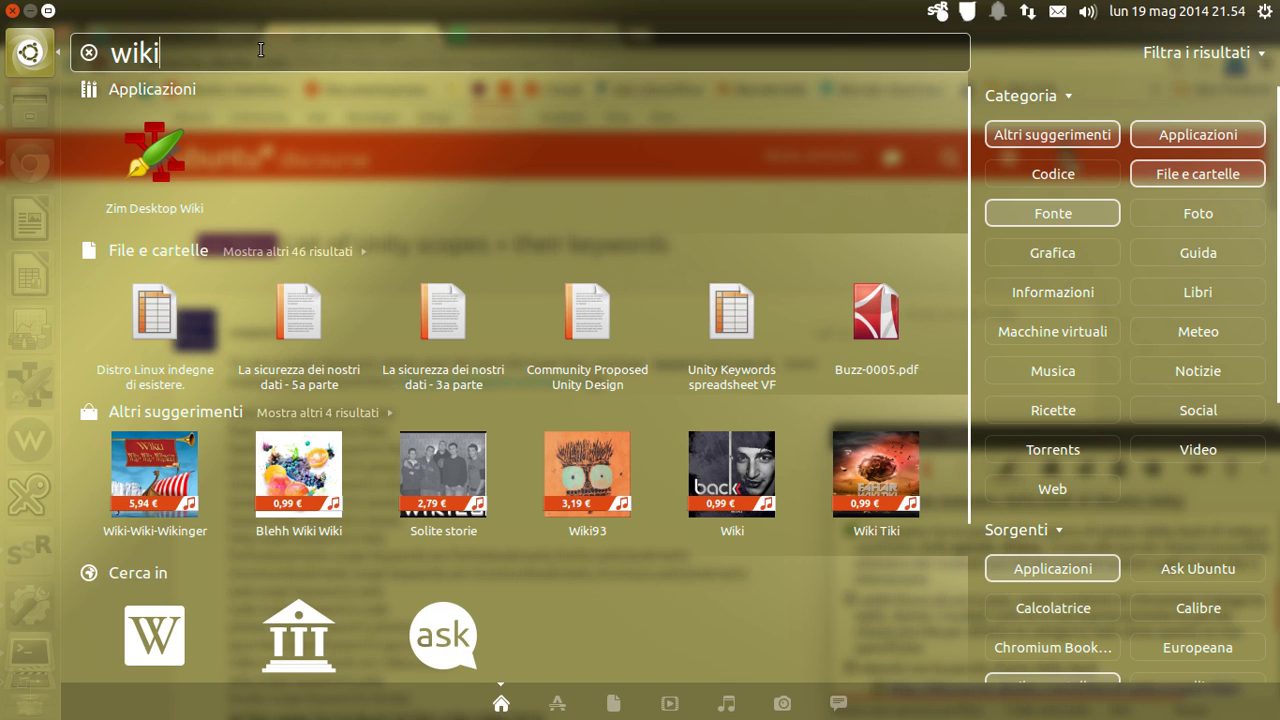
type(":")
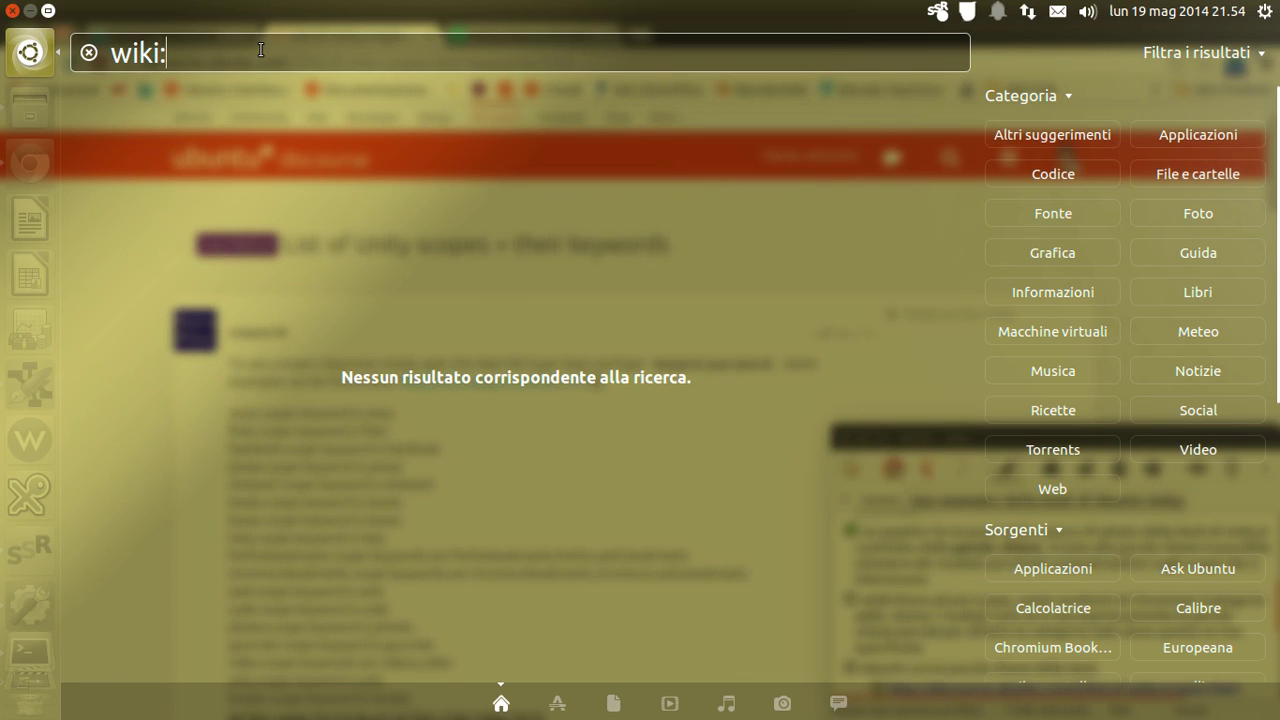
type("linux")
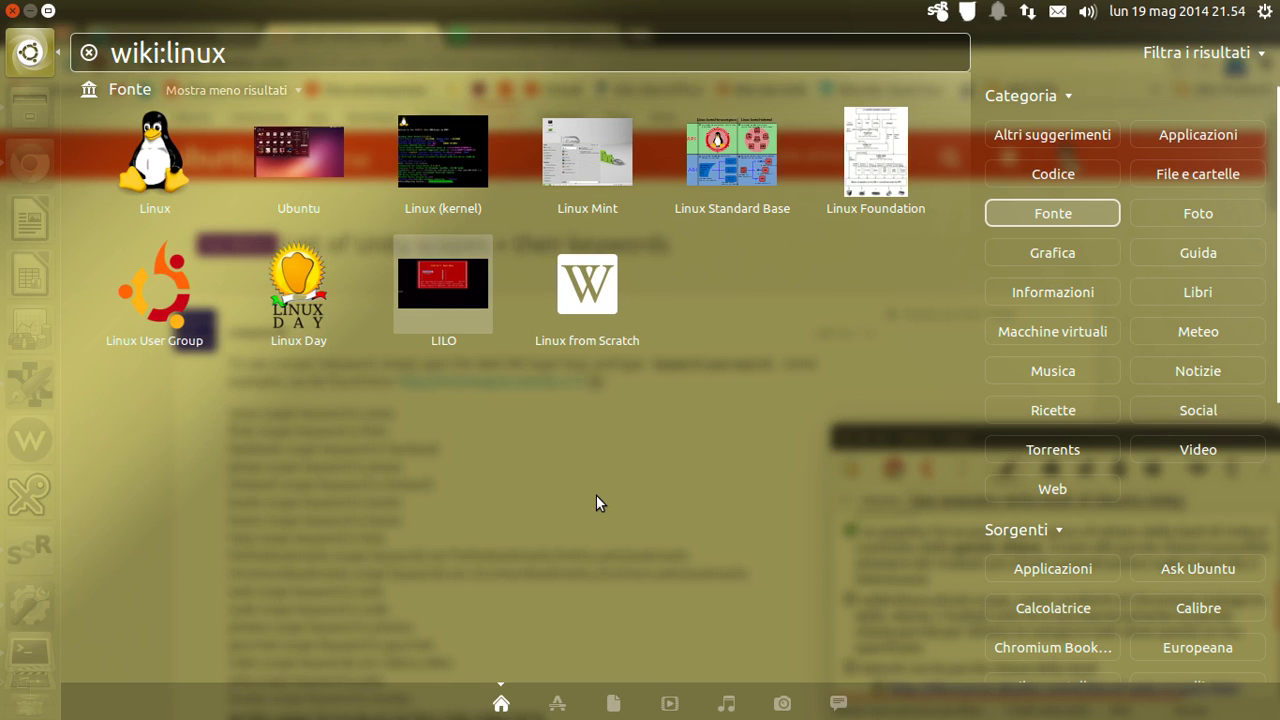
Preview the Linux Mint and Linux Day results under Fonte, returning to the results after each.
left_click(598, 154)
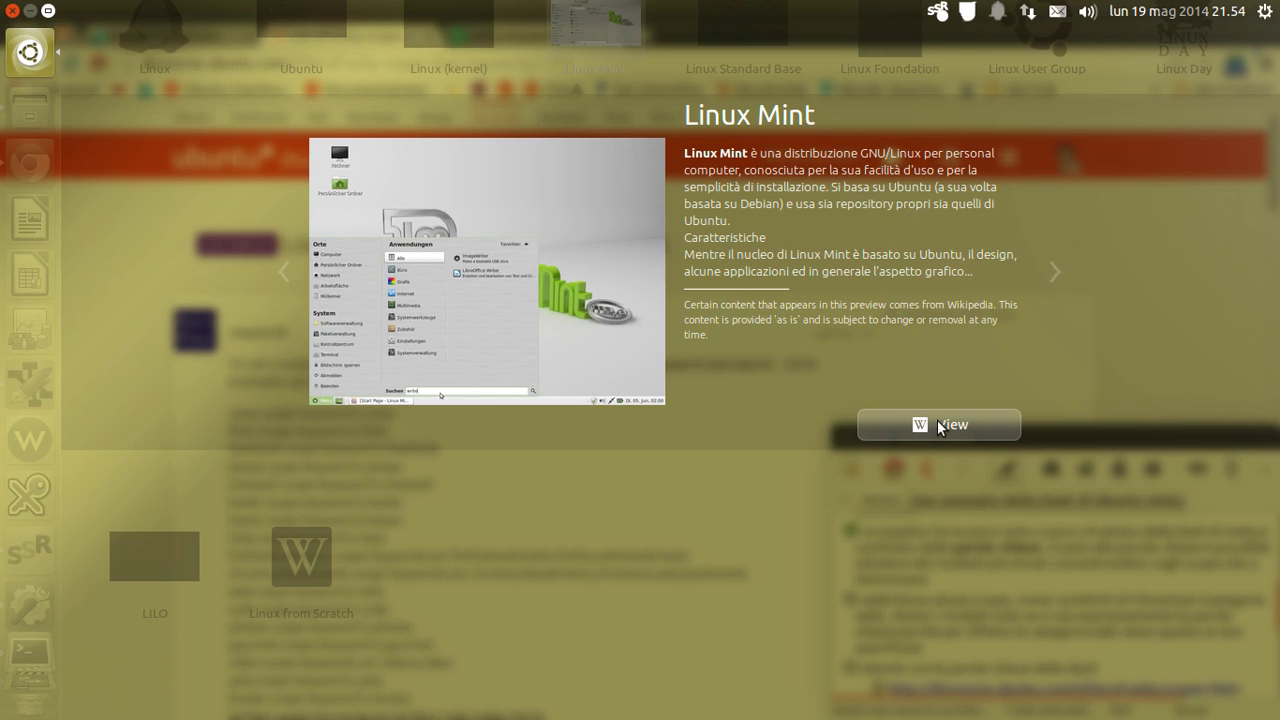
key("Escape")
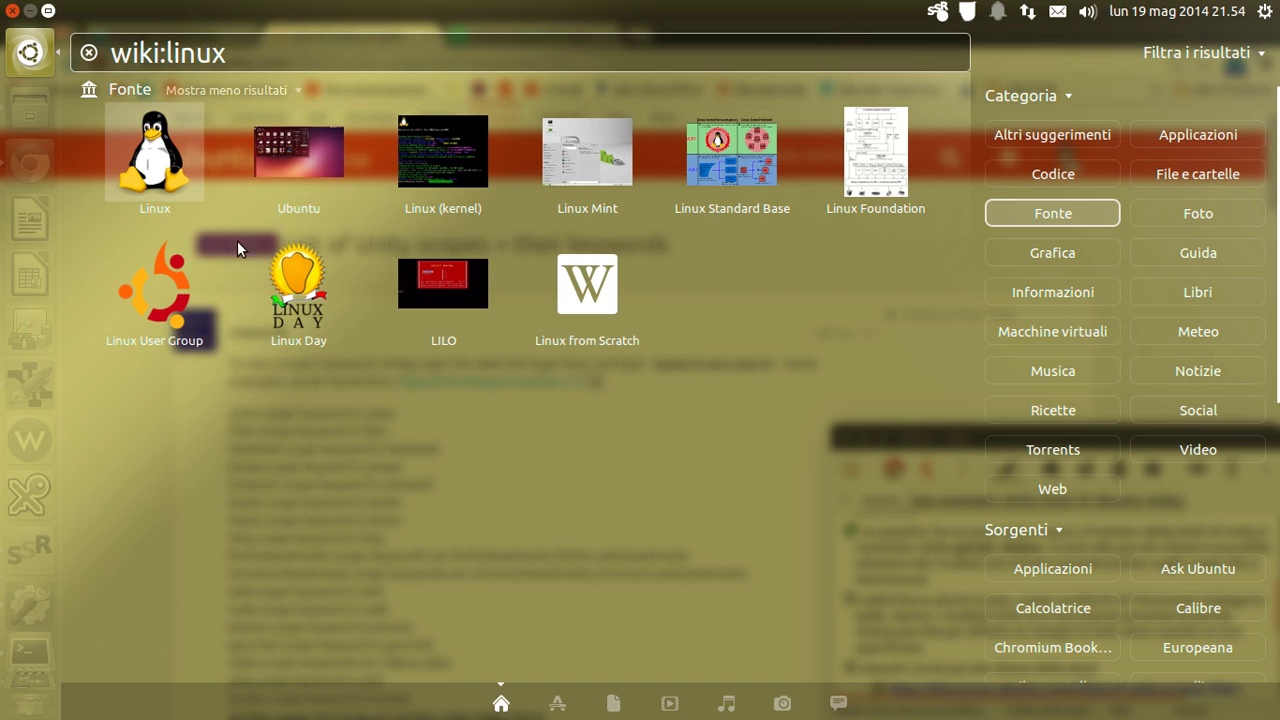
left_click(301, 276)
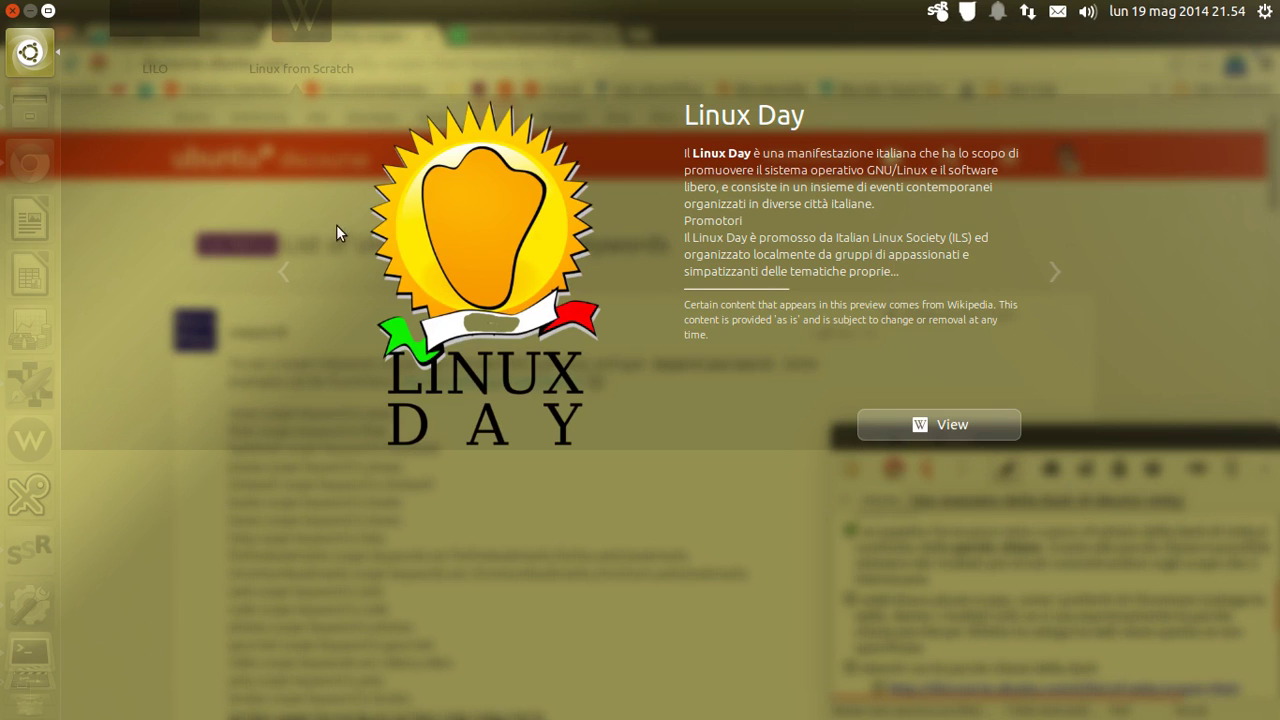
key("Escape")
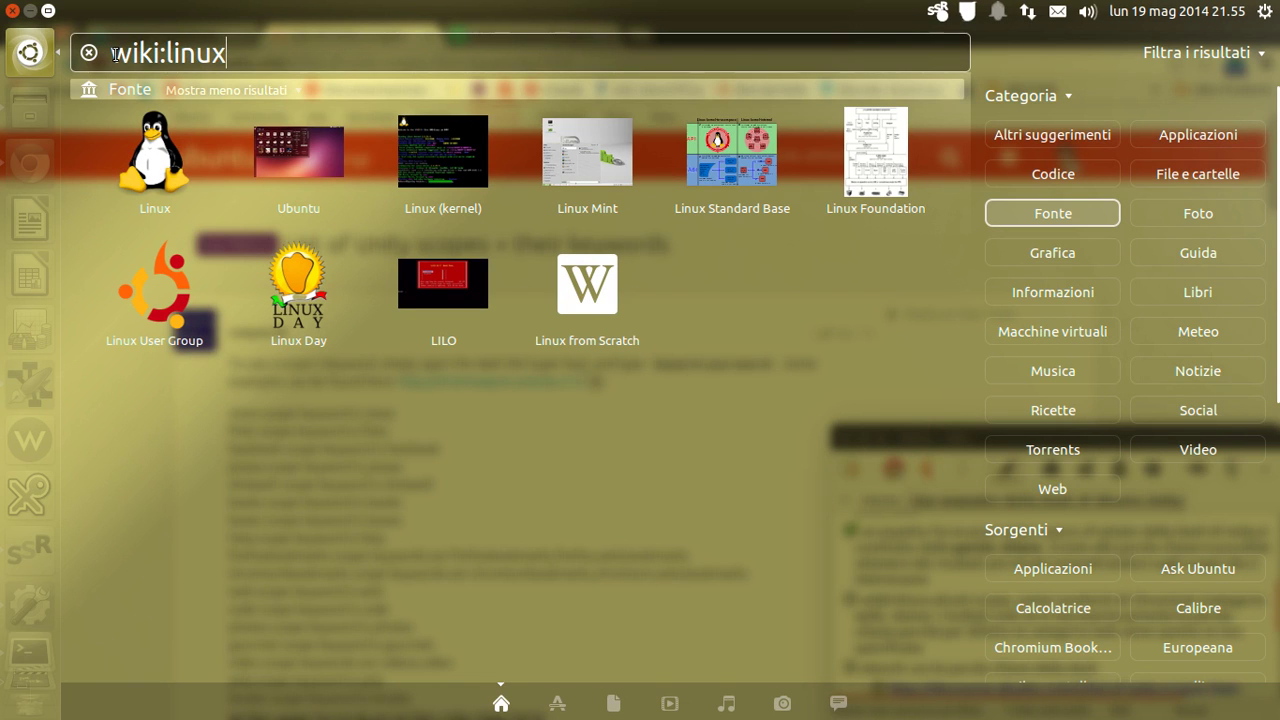
Highlight the "wiki:" keyword in the search text, clear the selection and close the Dash.
left_click_drag(115, 54, 170, 50)
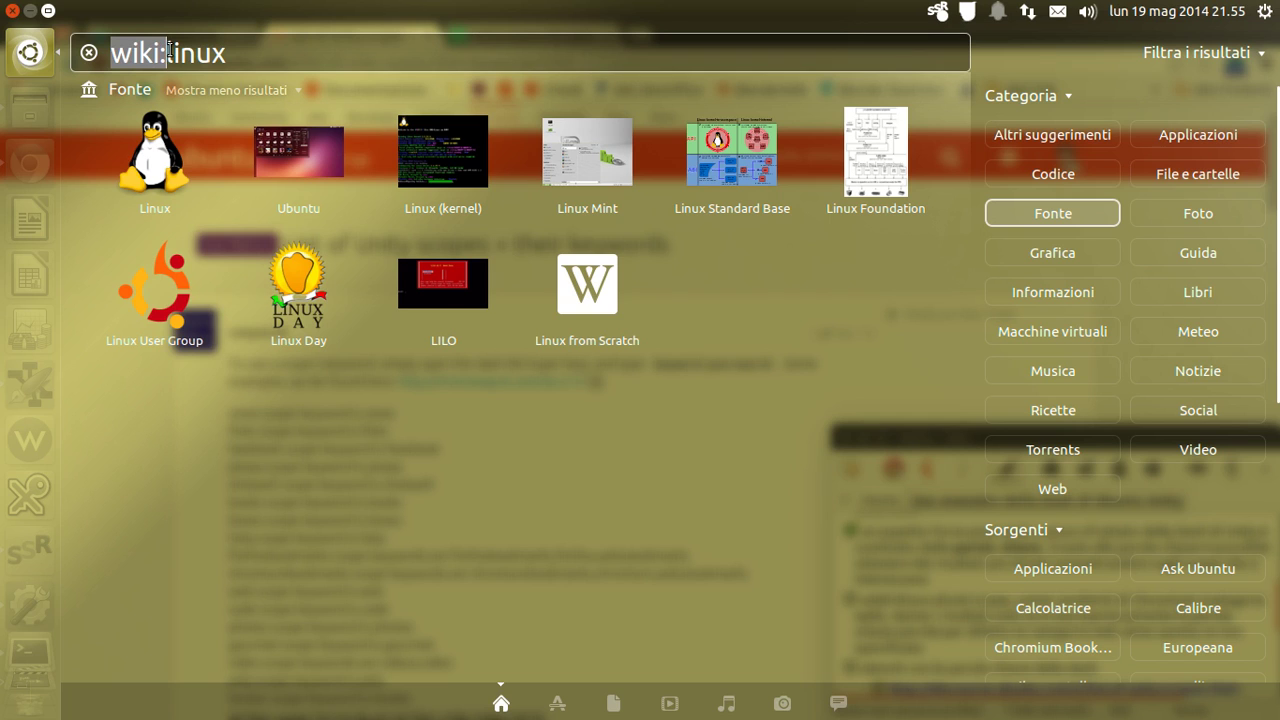
left_click(265, 53)
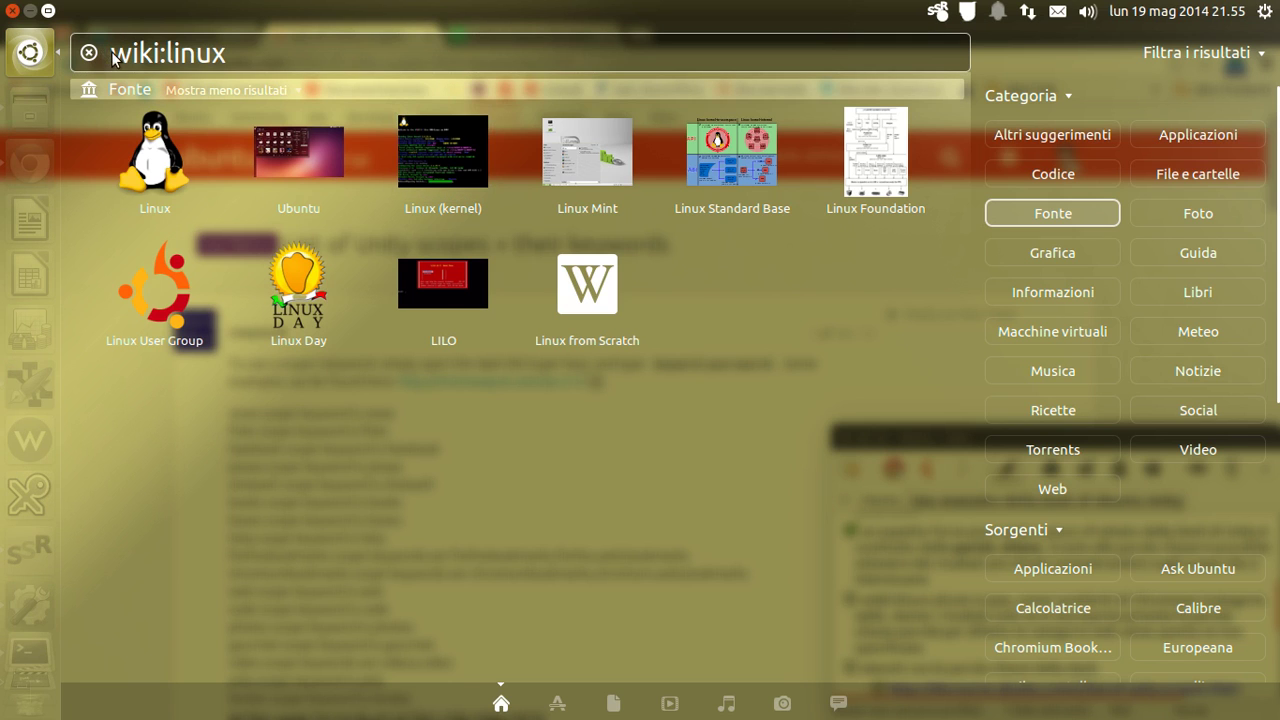
left_click_drag(112, 54, 164, 53)
left_click(168, 54)
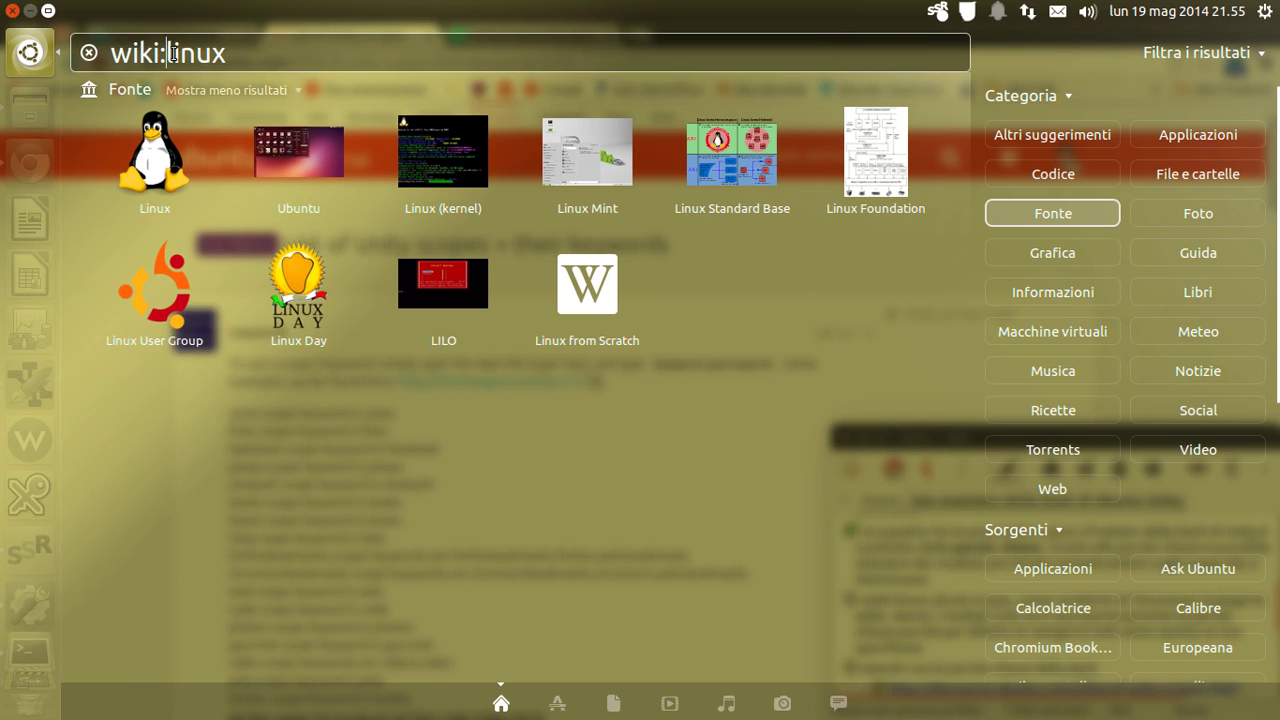
double_click(123, 54)
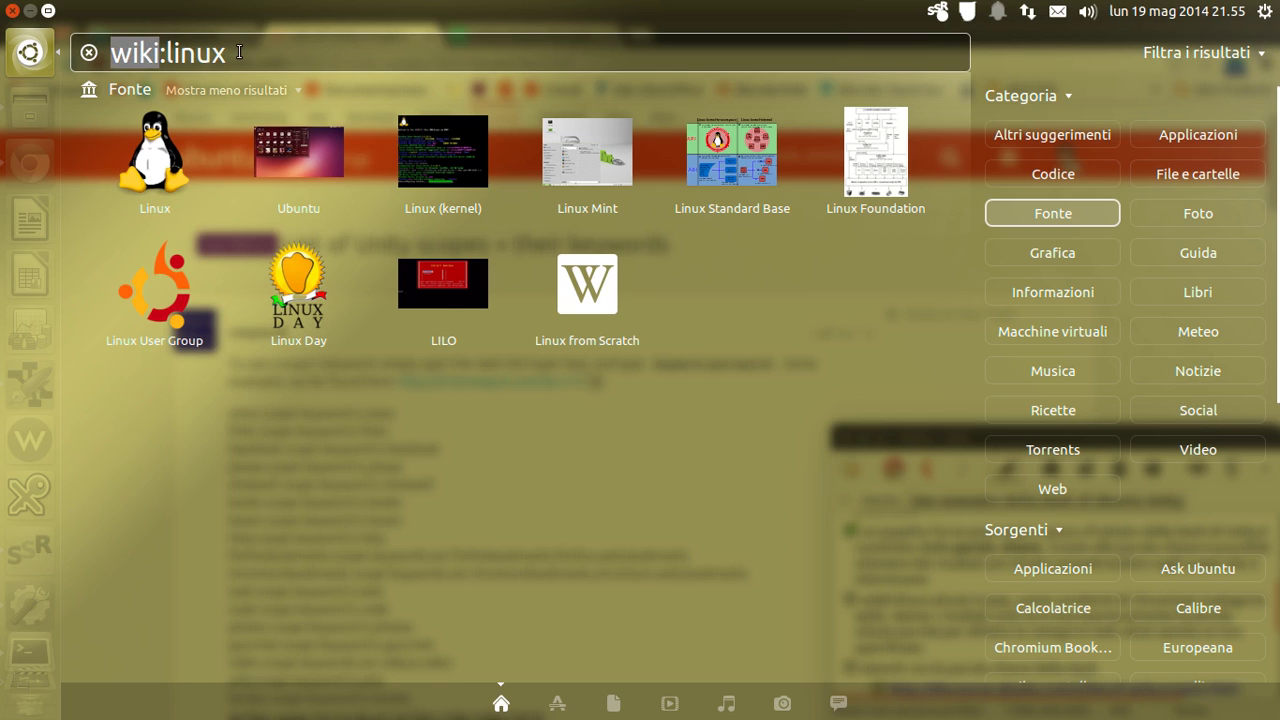
key("End")
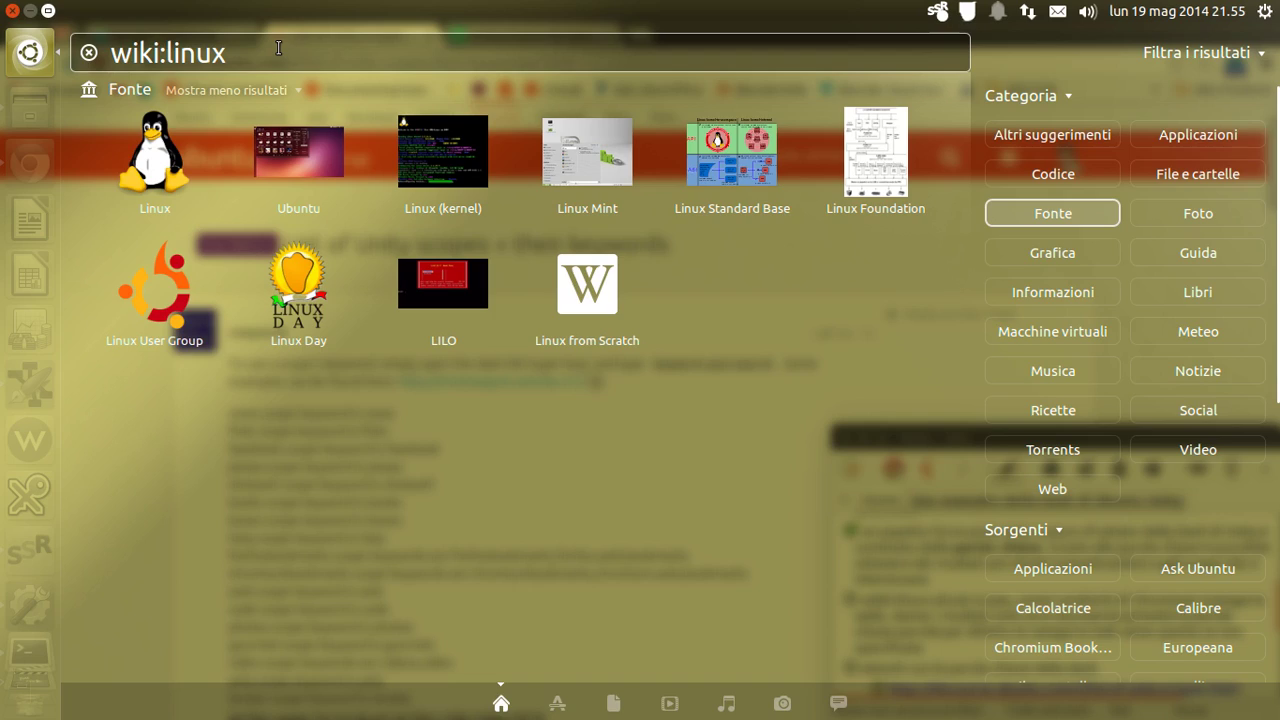
key("Escape")
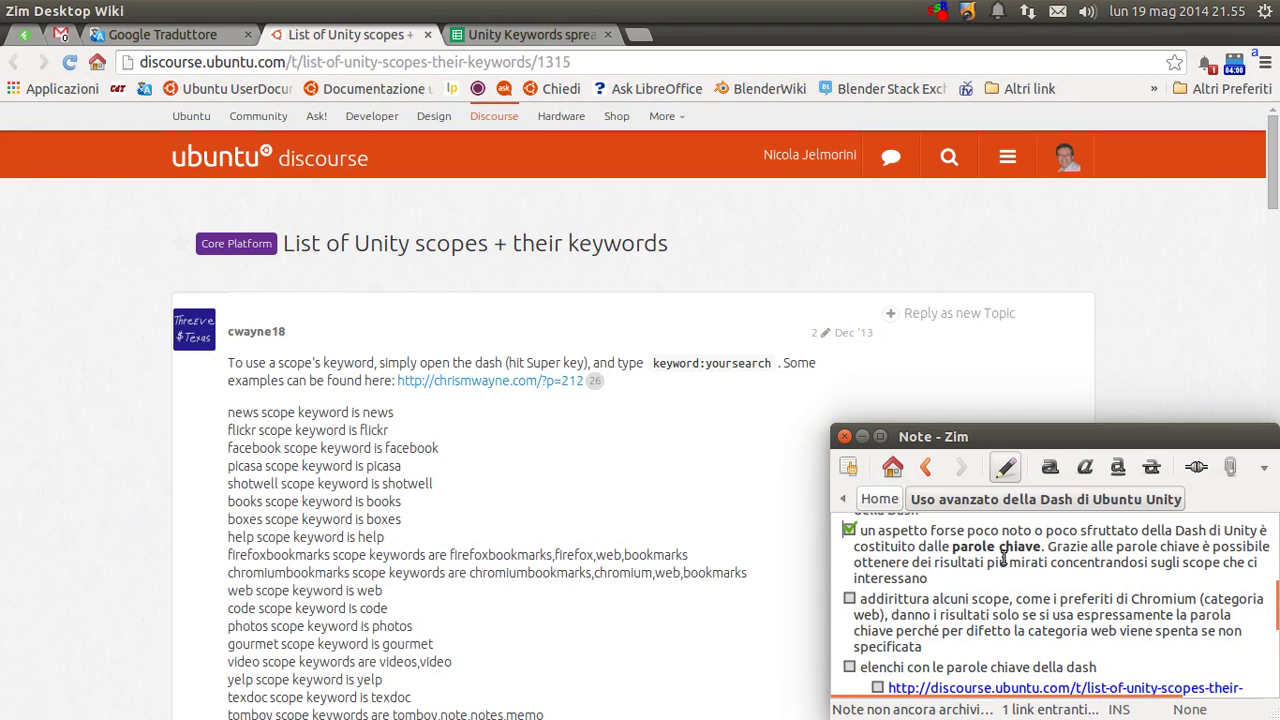
Highlight "parole chiave" and "come i preferiti di Chromium" in the Zim notes, and mark the item about Chromium favourites as done.
left_click_drag(1043, 546, 952, 546)
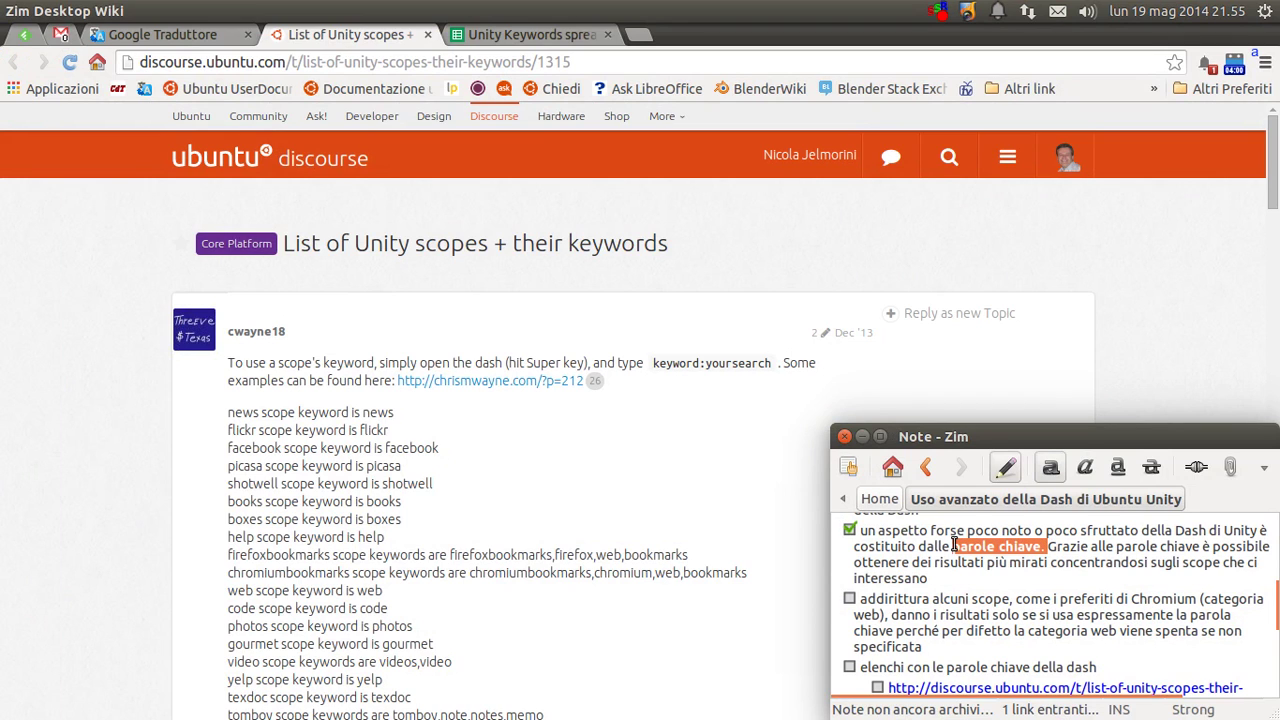
left_click(897, 550)
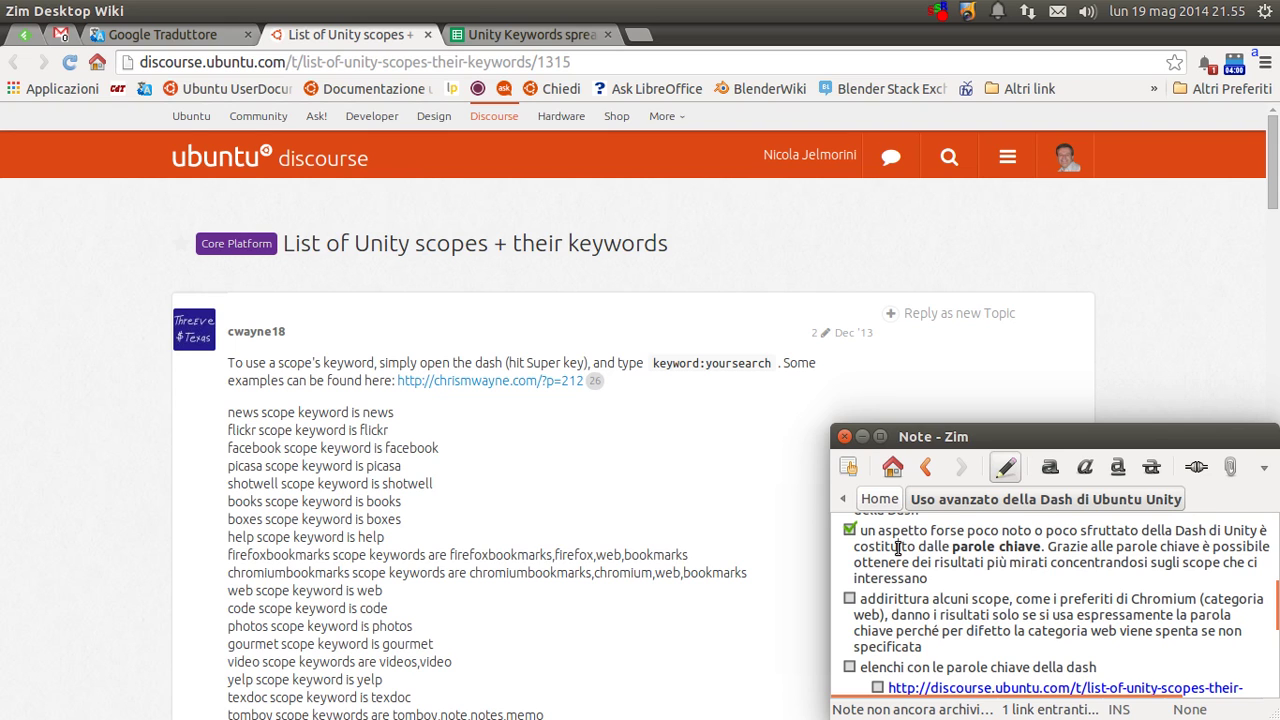
scroll(919, 590, "down", 2)
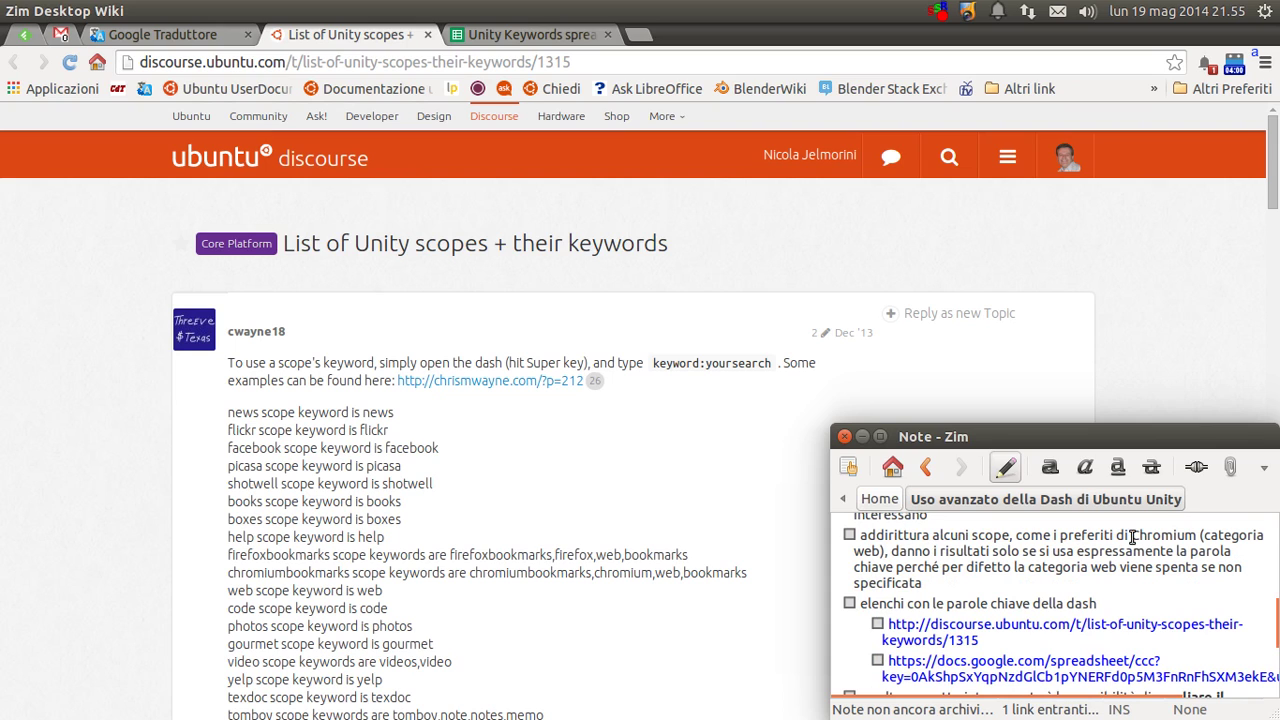
left_click_drag(1013, 535, 1208, 539)
left_click(1211, 537)
left_click(849, 536)
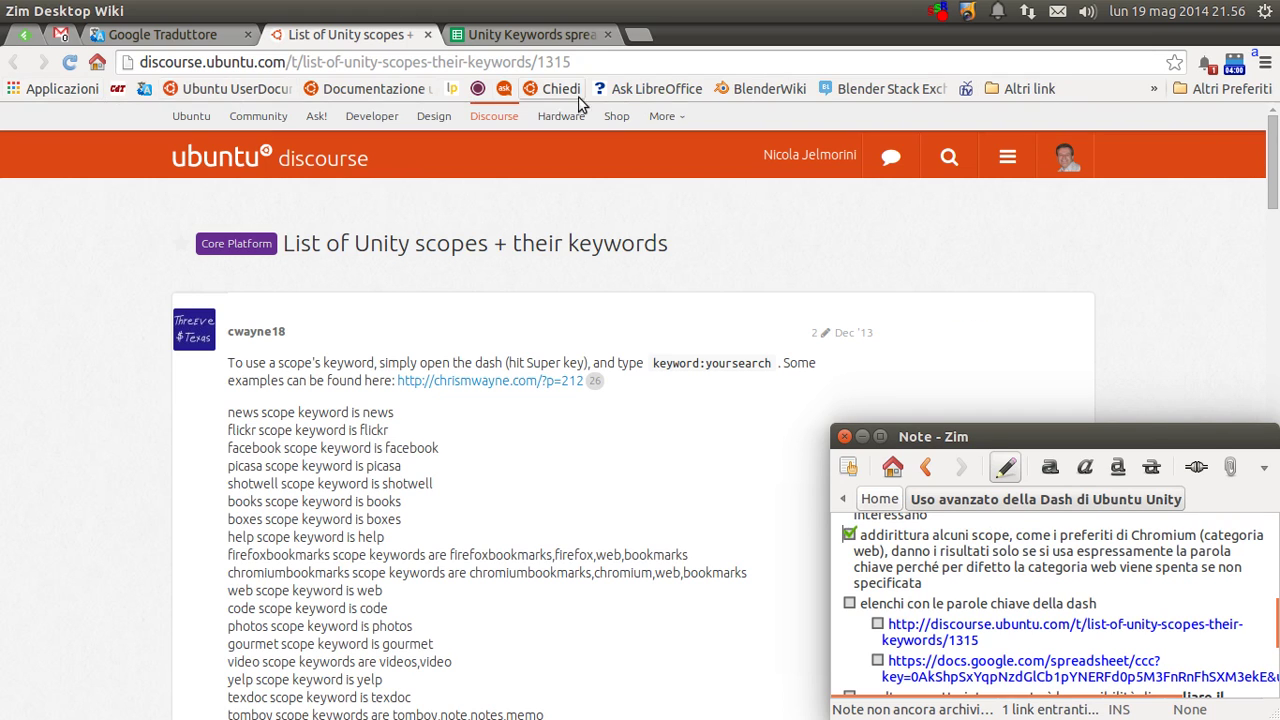
Switch to Chromium, look through the "Altri link" and "Altri Preferiti" bookmark folders, and return to the Zim note.
left_click(1049, 88)
left_click(1049, 88)
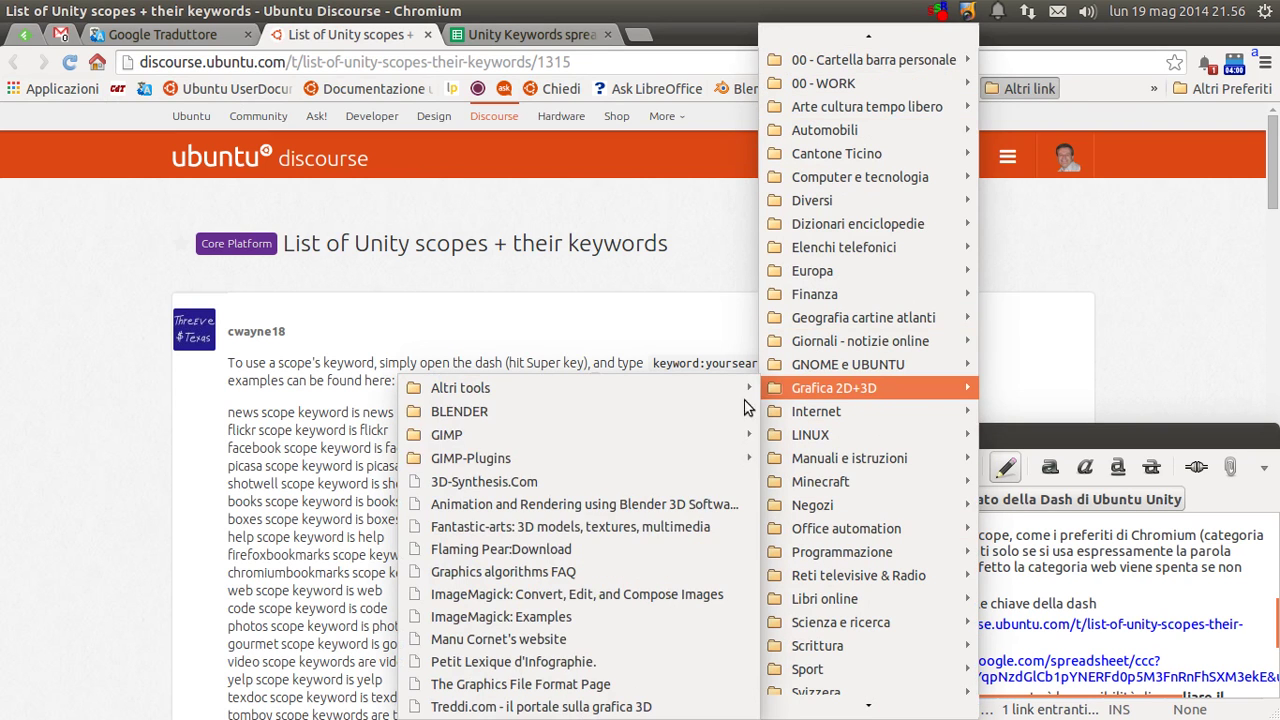
left_click(1118, 84)
left_click(1220, 89)
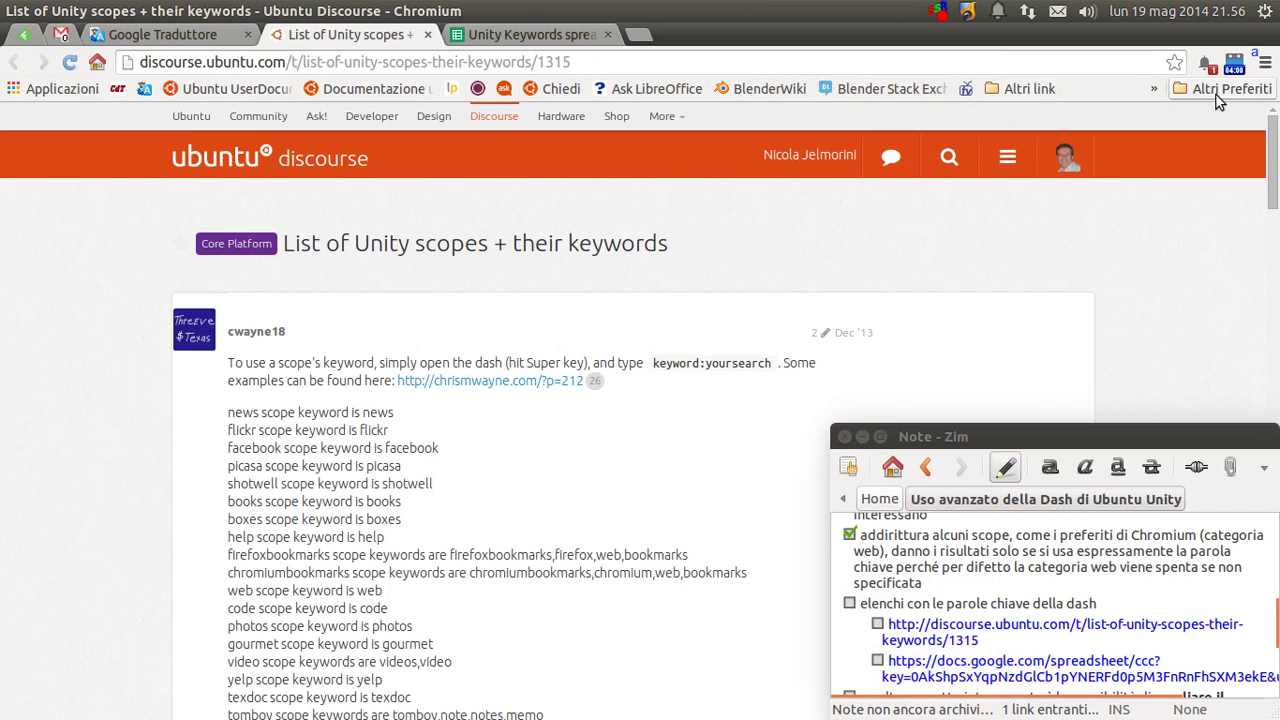
left_click(1139, 89)
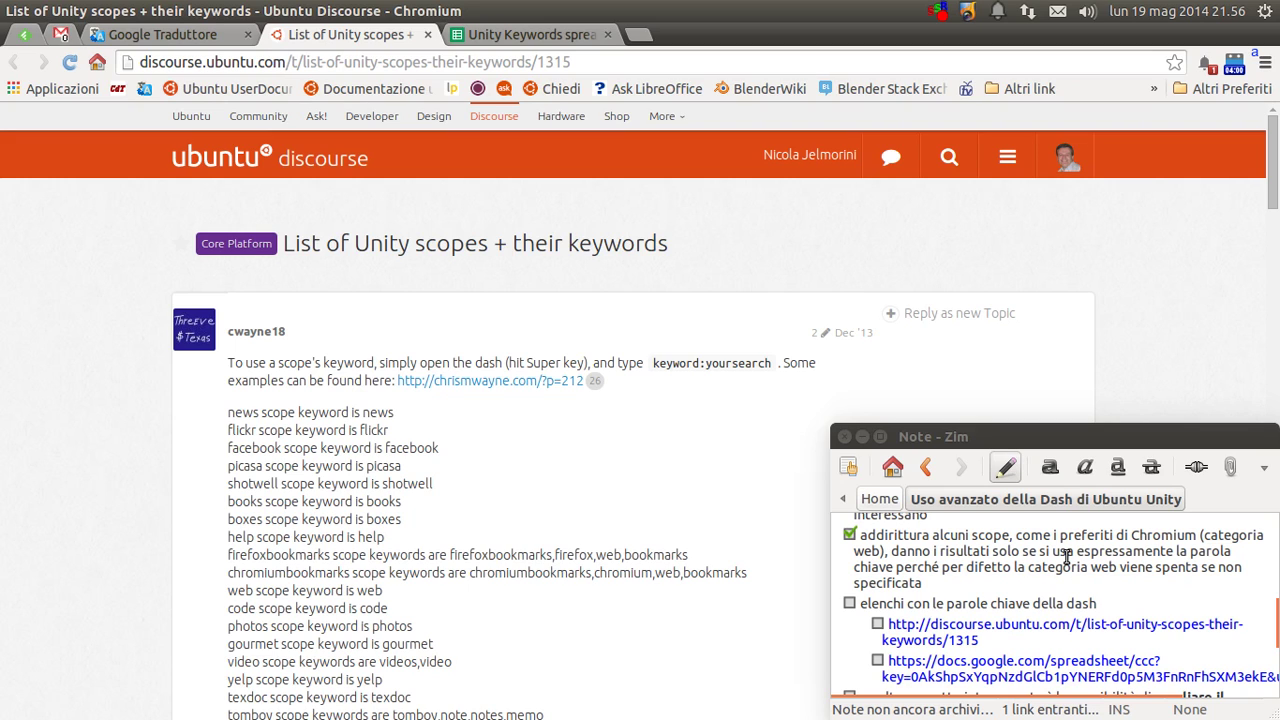
left_click(1234, 88)
left_click(1236, 88)
left_click(950, 537)
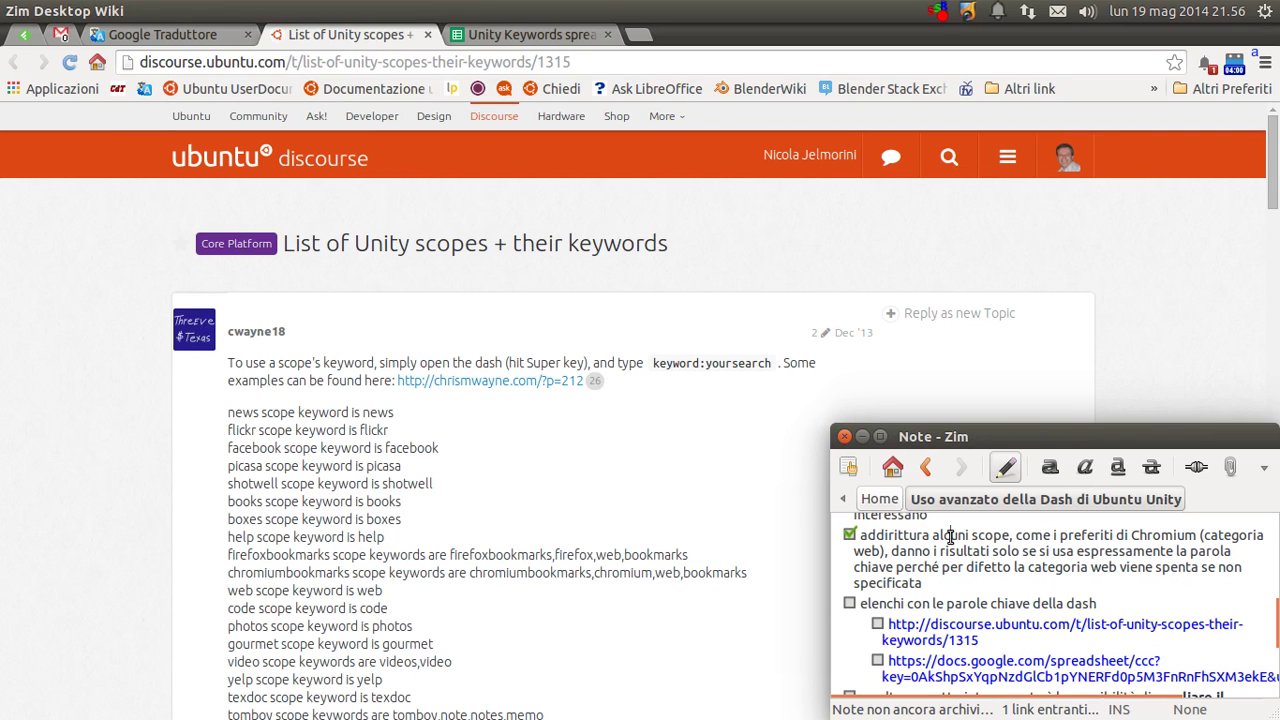
Search the Dash for "linux" without a keyword and look through all the result categories.
key("super")
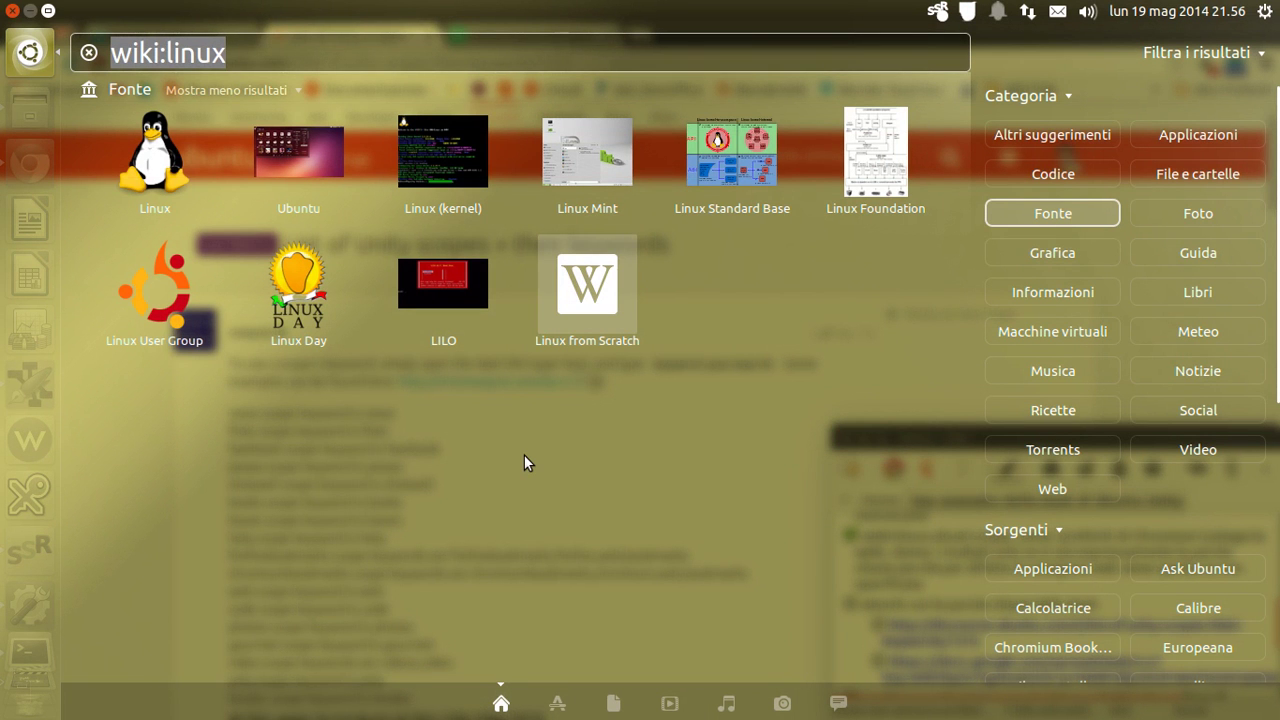
key("BackSpace")
type("linux")
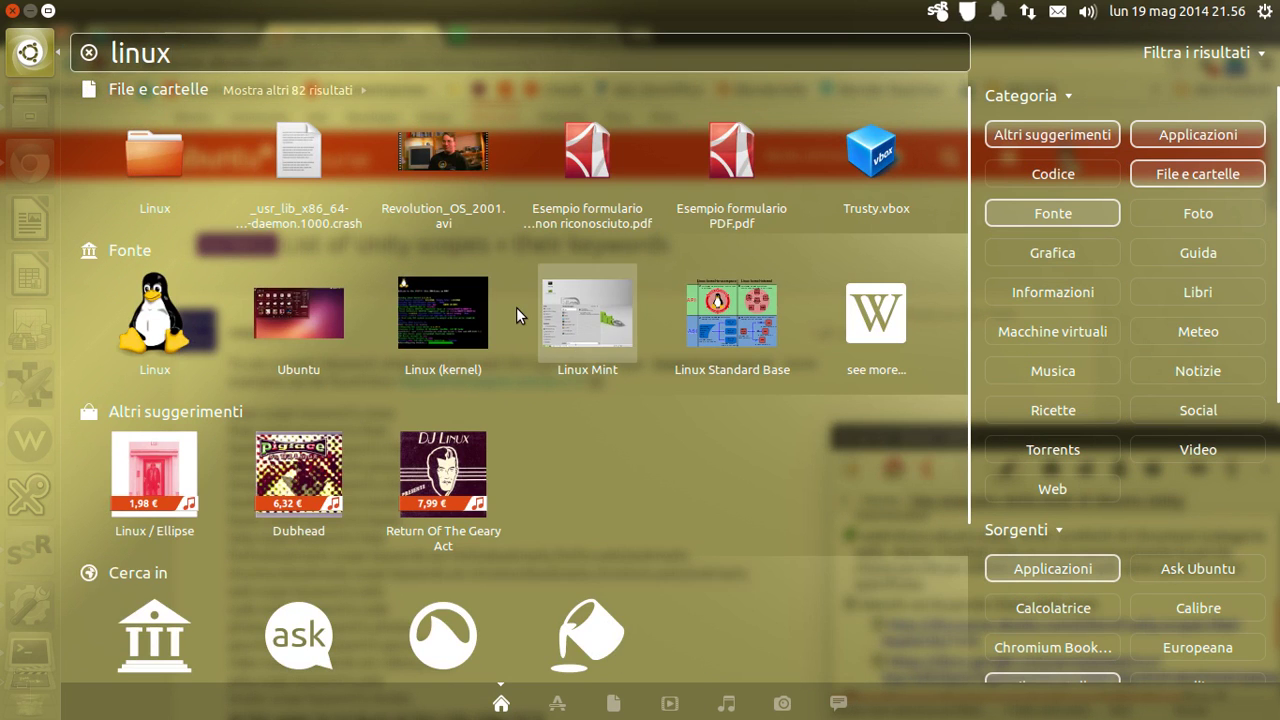
scroll(514, 359, "down", 2)
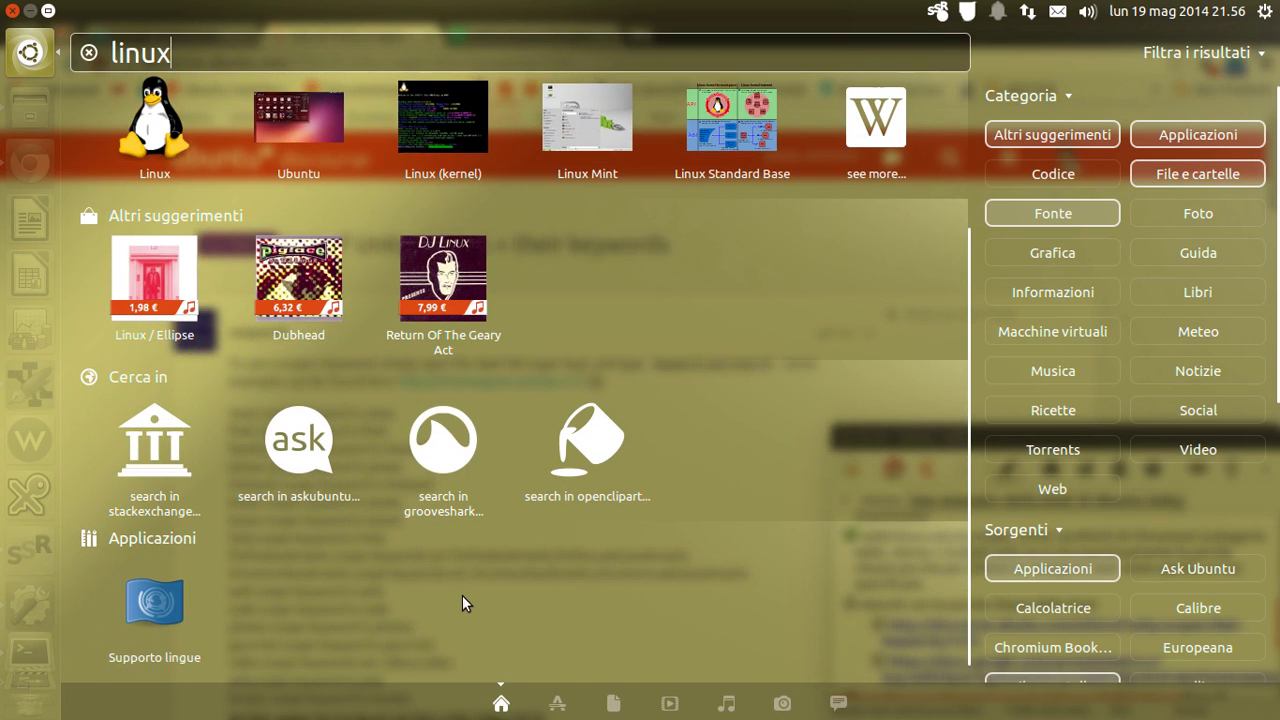
scroll(476, 519, "up", 2)
scroll(464, 429, "down", 1)
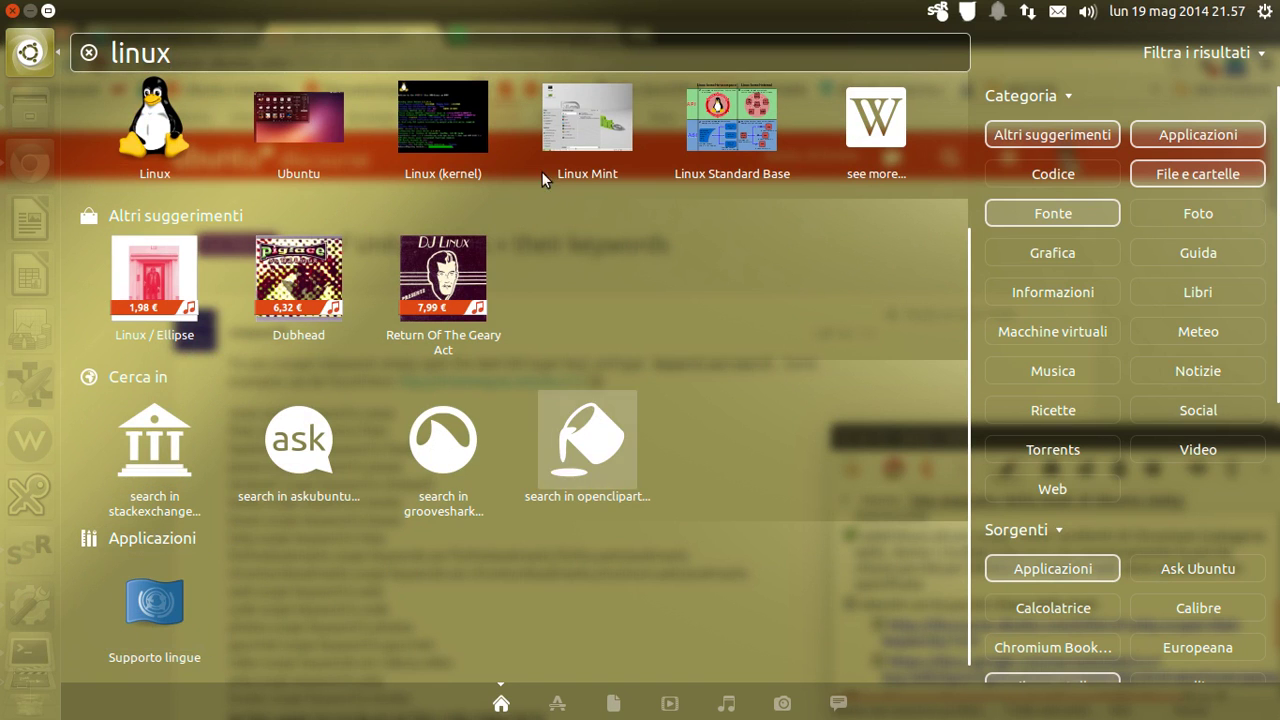
scroll(509, 259, "up", 1)
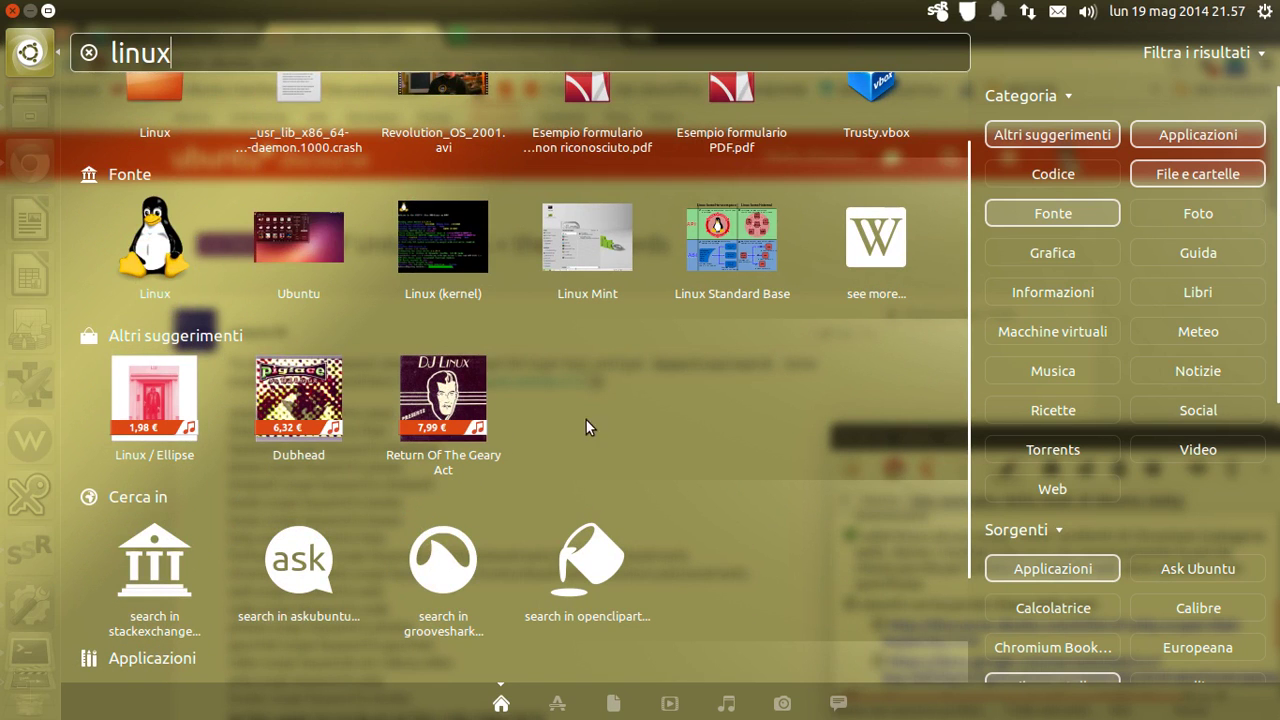
scroll(682, 347, "up", 1)
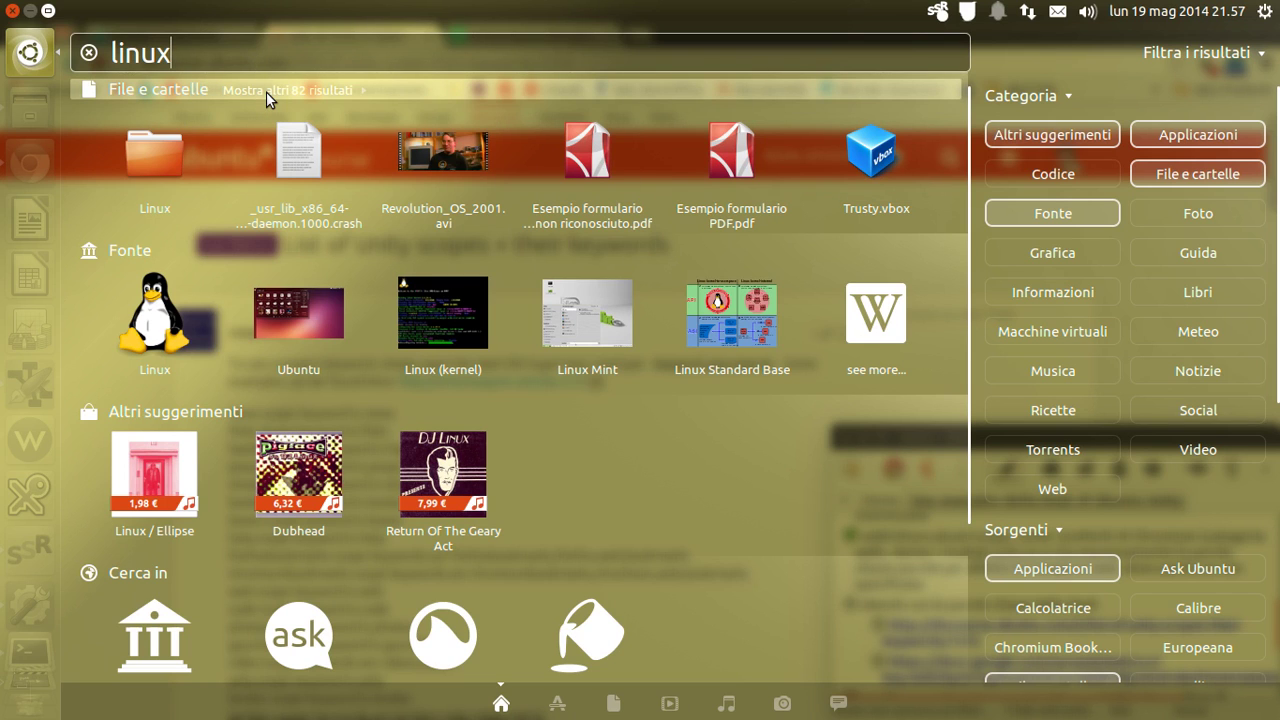
scroll(703, 486, "down", 3)
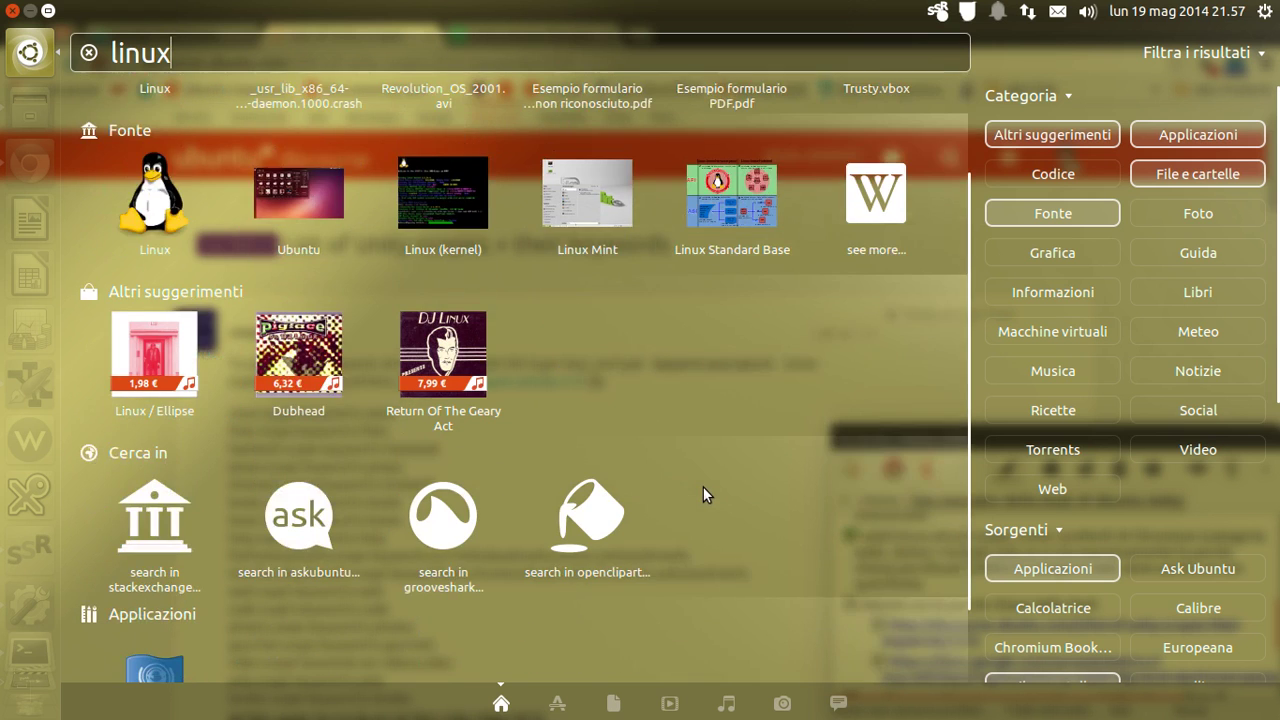
scroll(703, 486, "up", 3)
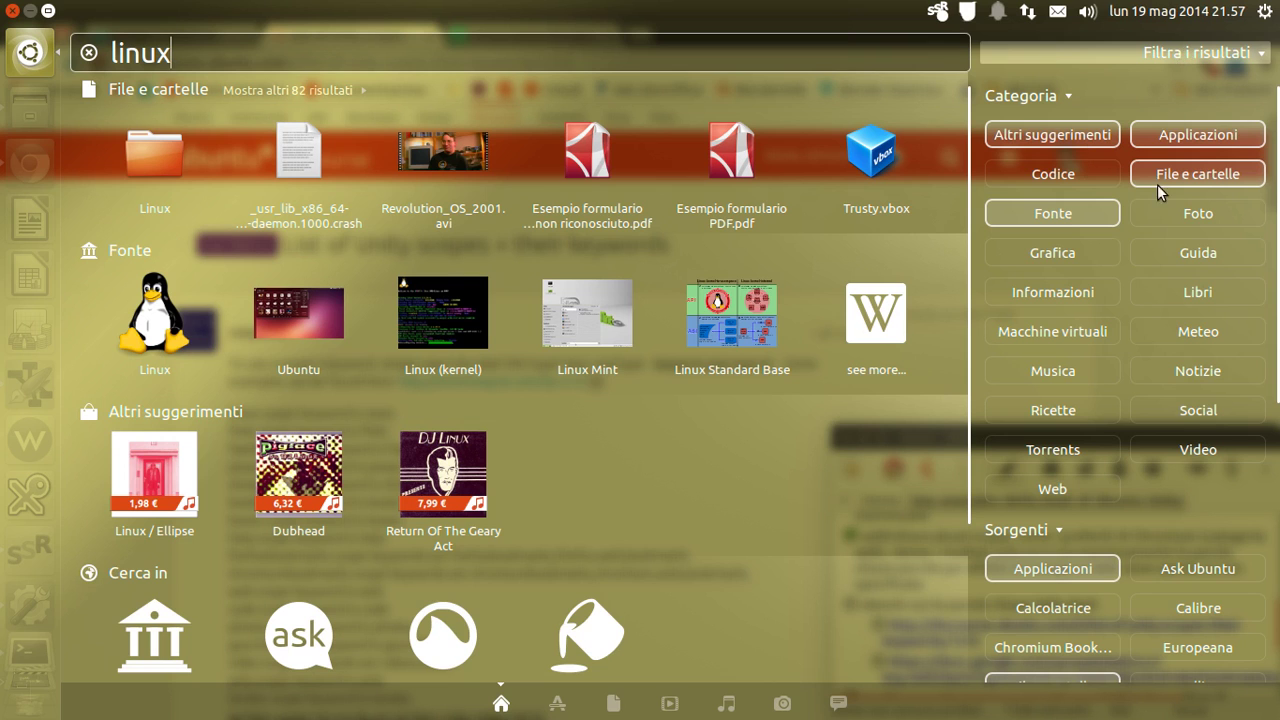
Look through the Categoria and Sorgenti filters for the "linux" search, down to the last source.
scroll(1130, 398, "down", 1)
scroll(1130, 397, "down", 2)
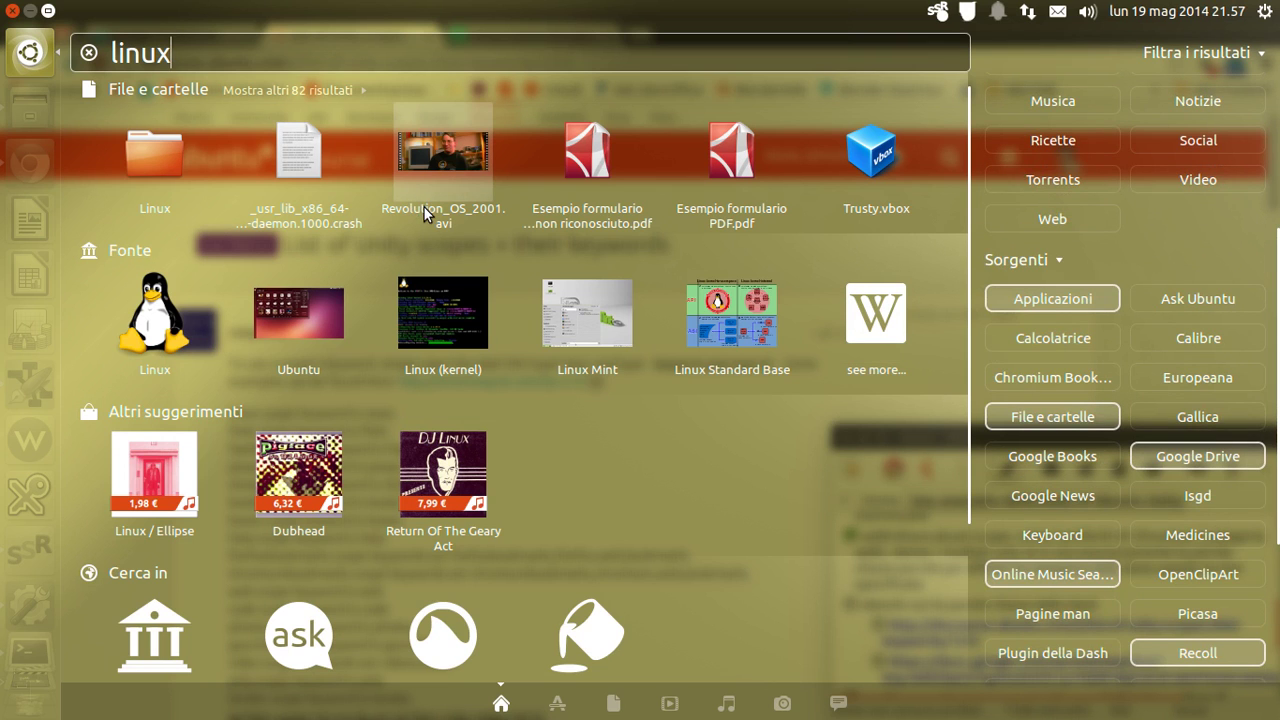
scroll(1132, 360, "down", 2)
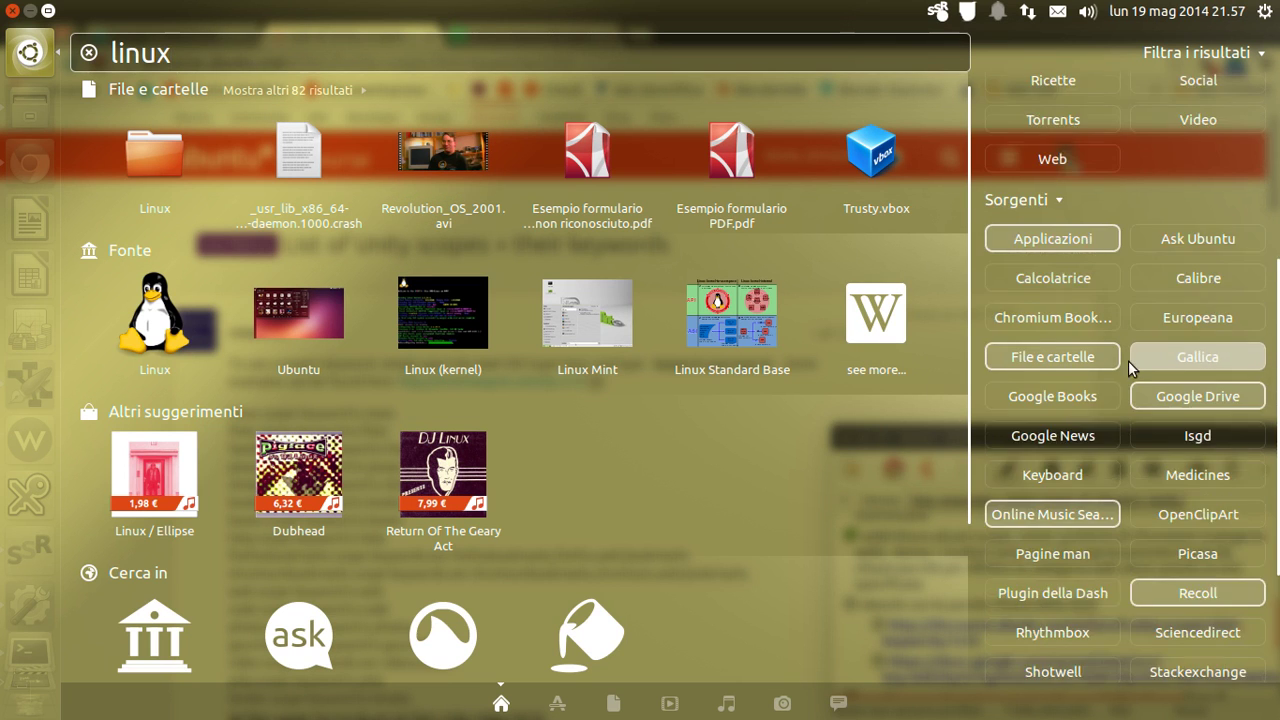
scroll(1128, 374, "down", 1)
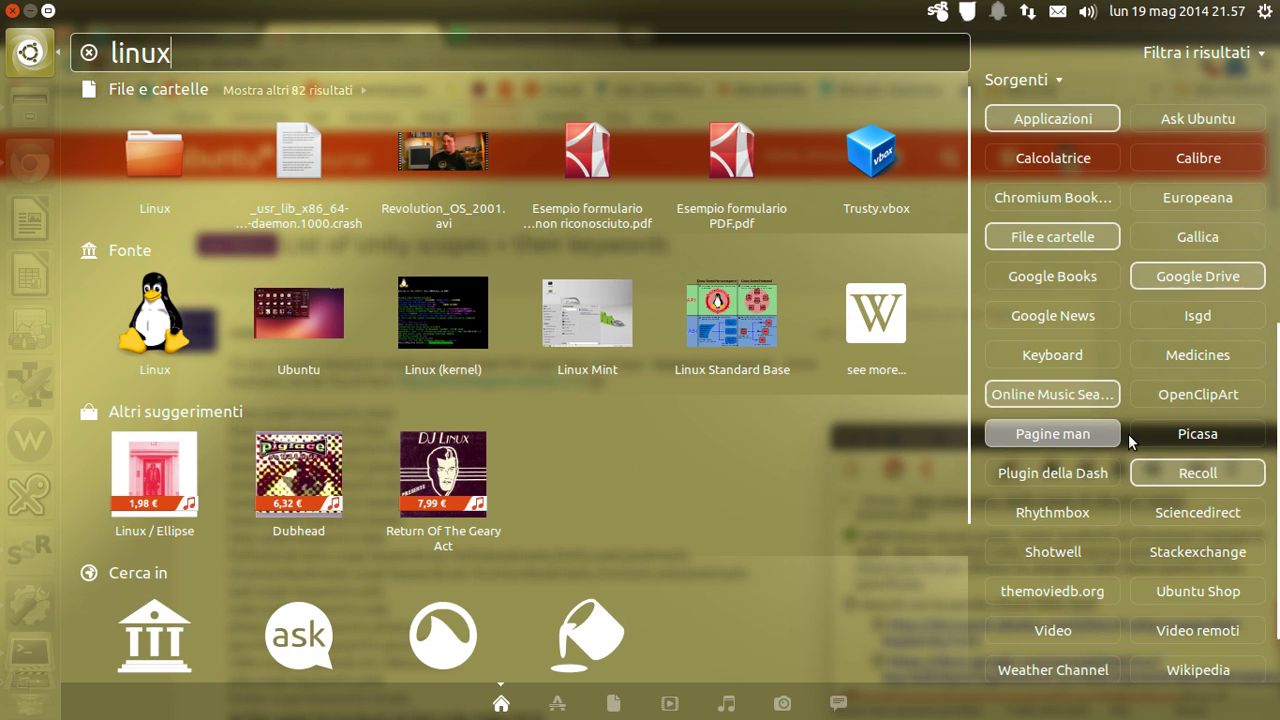
scroll(1128, 434, "down", 1)
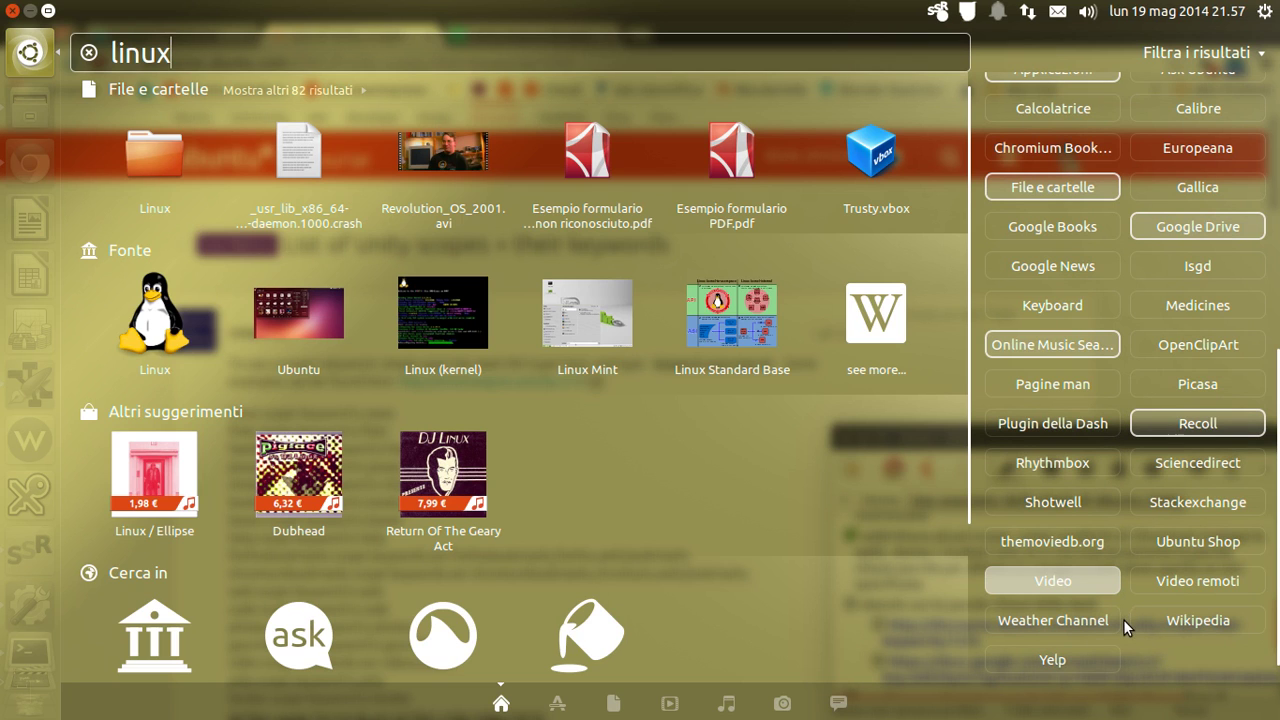
Search the Dash for "web:linux" in place of the plain "linux" search and check the active Categoria and Sorgenti filters.
scroll(1120, 450, "up", 2)
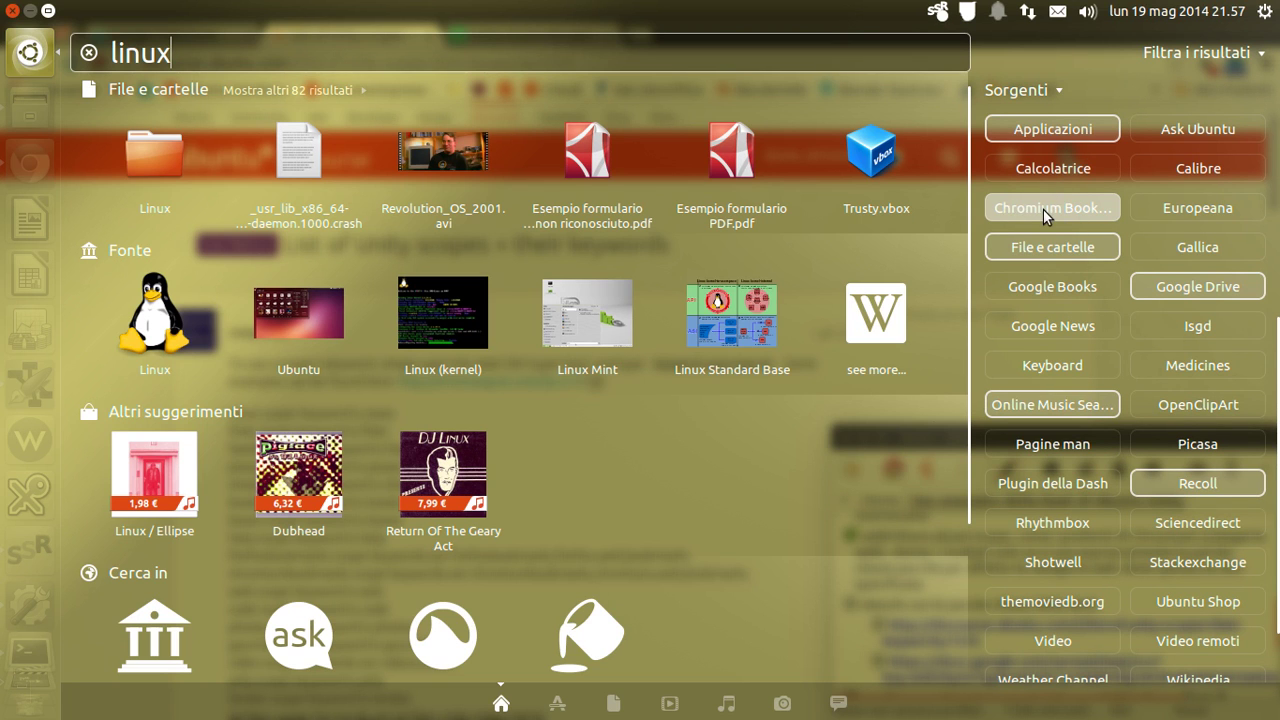
scroll(1043, 209, "up", 6)
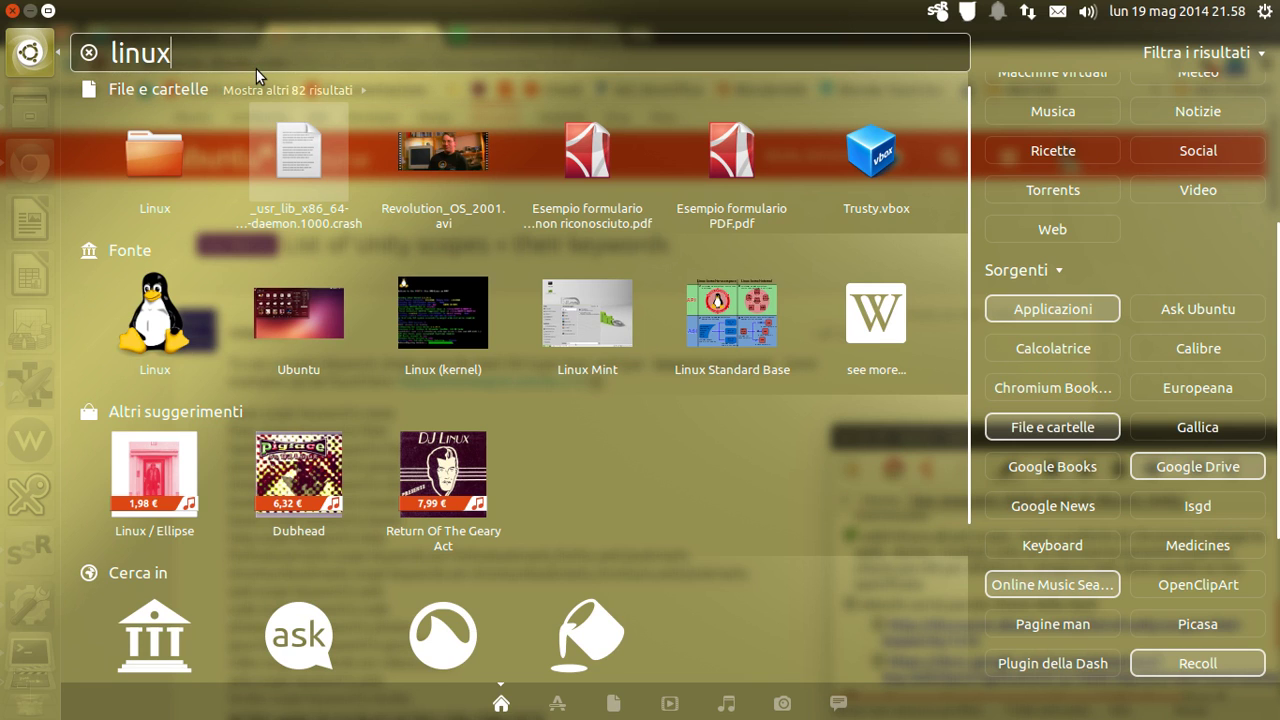
key("Escape")
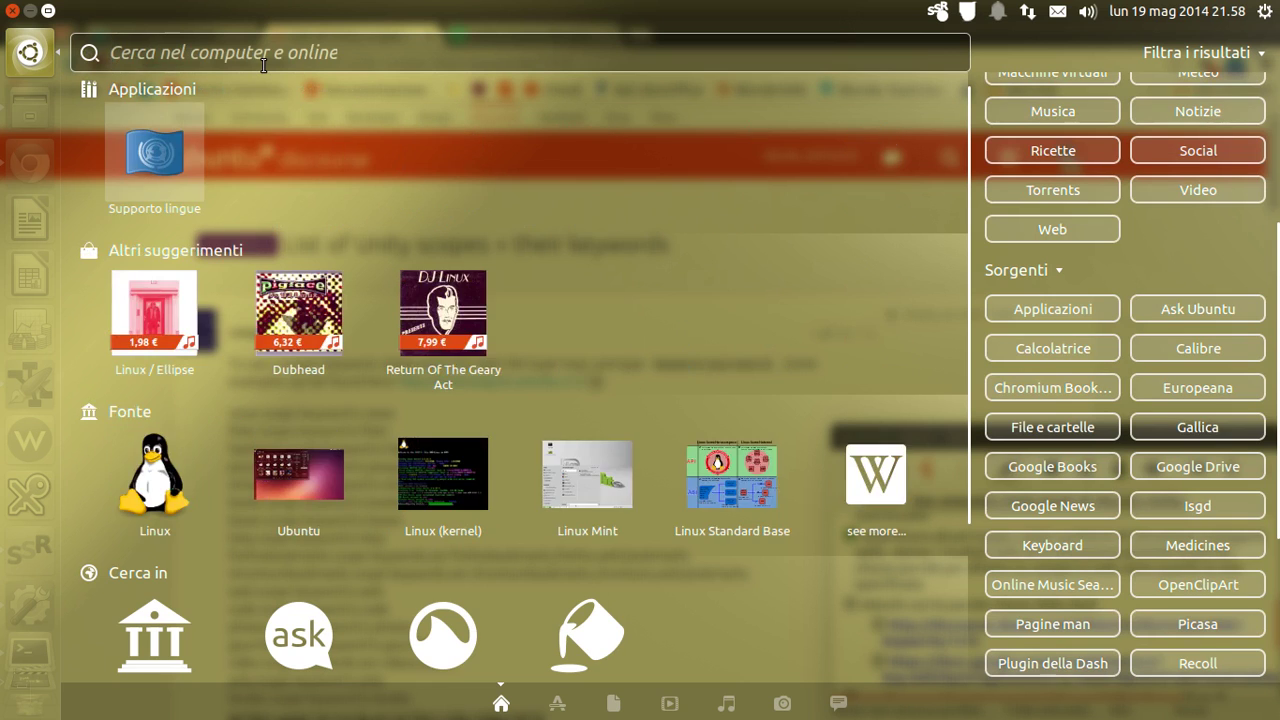
type("web:")
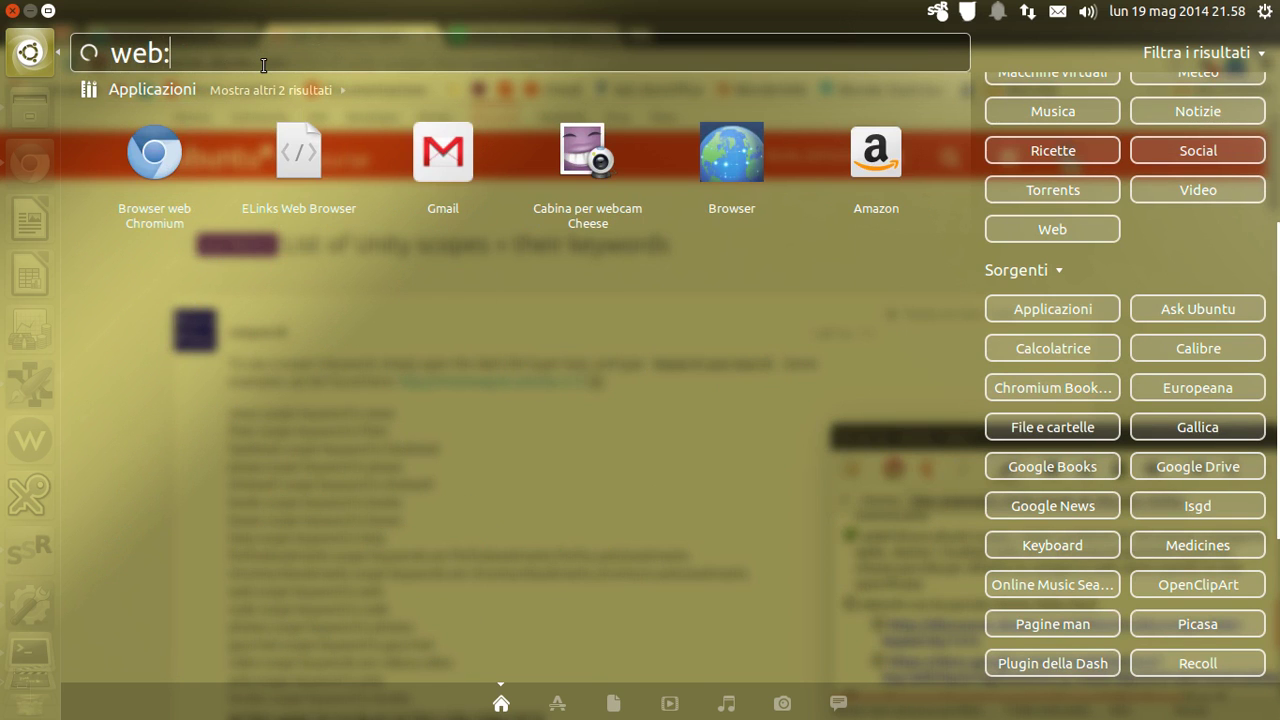
type("linux")
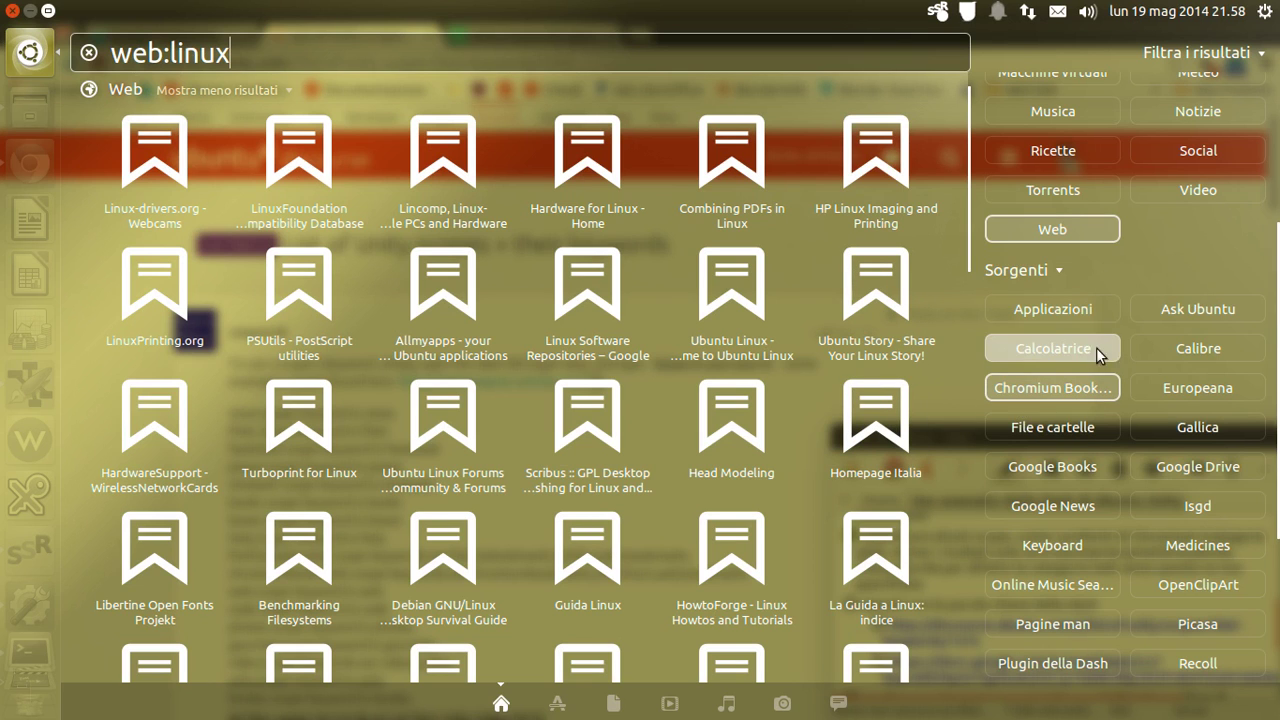
scroll(1098, 330, "up", 5)
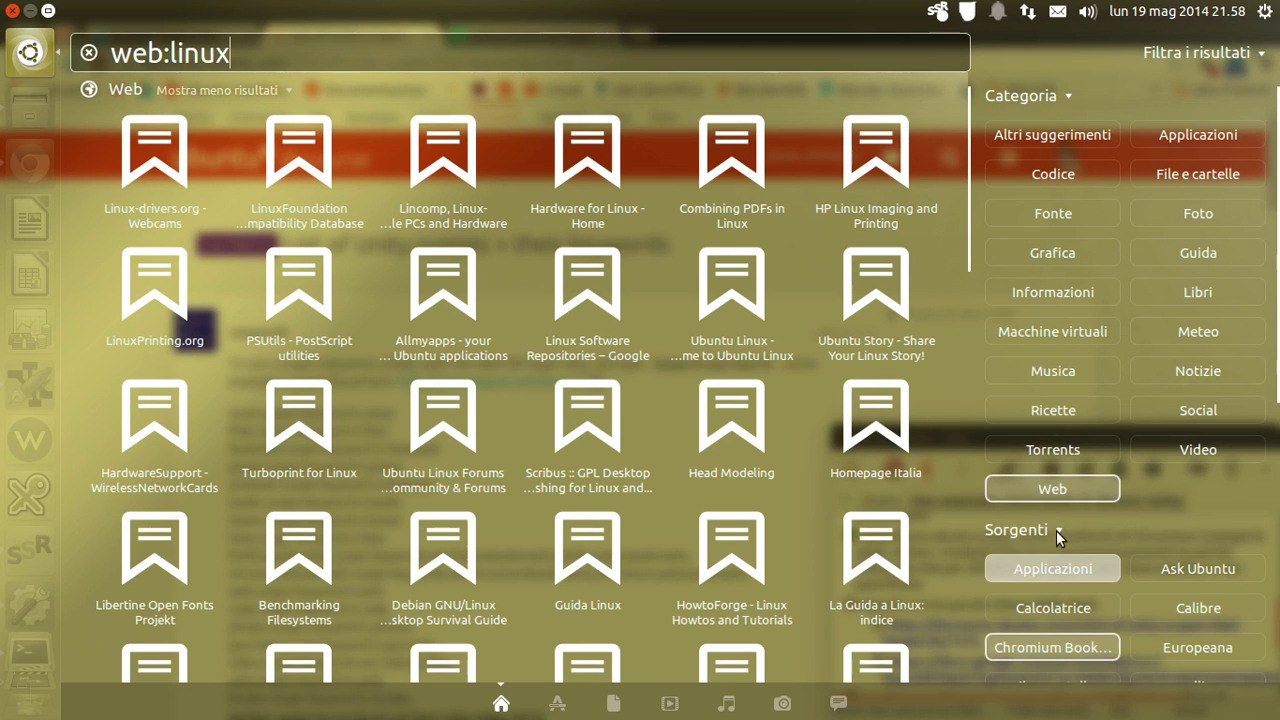
scroll(1091, 547, "down", 3)
scroll(1091, 547, "down", 1)
scroll(1091, 547, "up", 3)
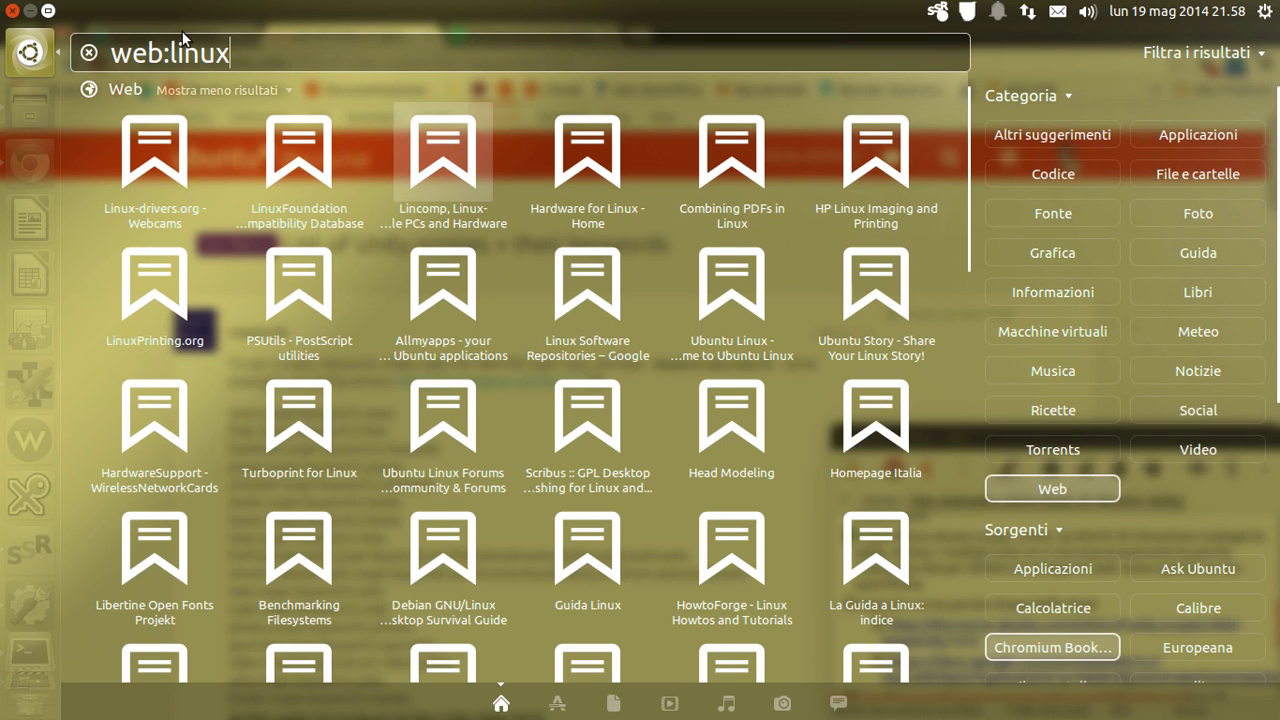
Look through the Web bookmark results for "web:linux", preview "RealPlayer for Linux" and close the preview.
scroll(564, 341, "down", 3)
scroll(512, 371, "down", 3)
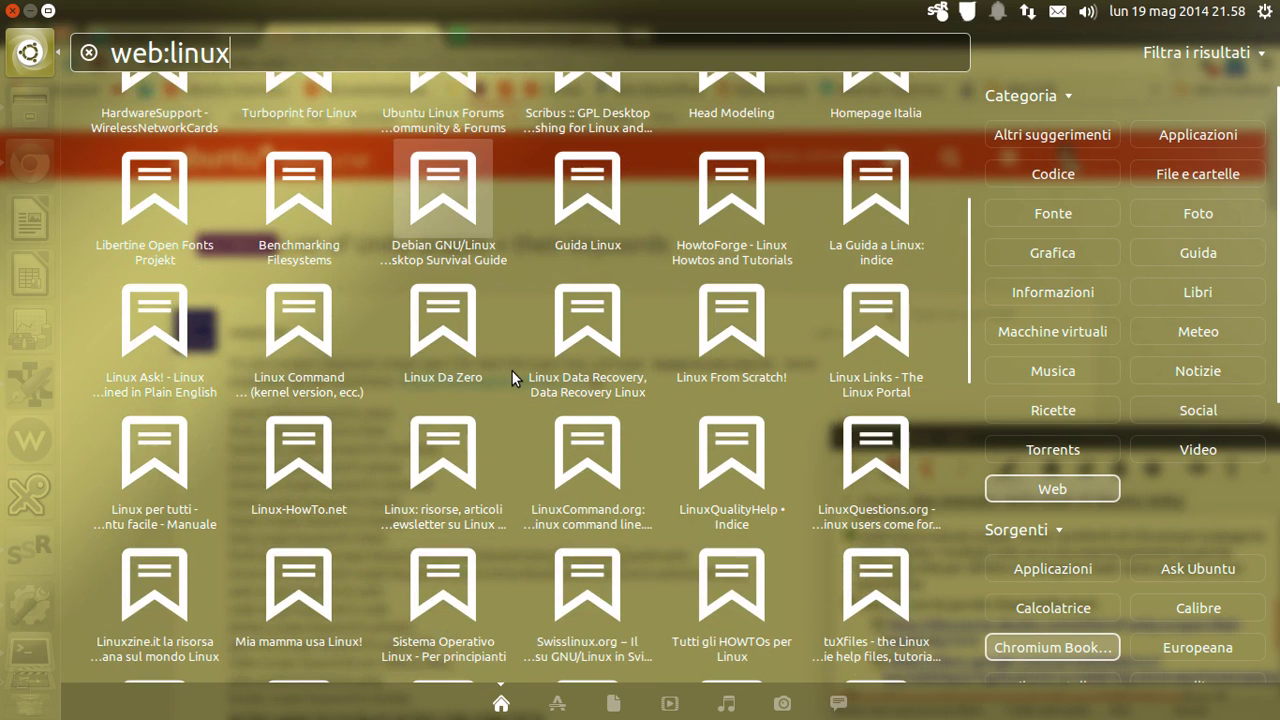
scroll(515, 374, "down", 6)
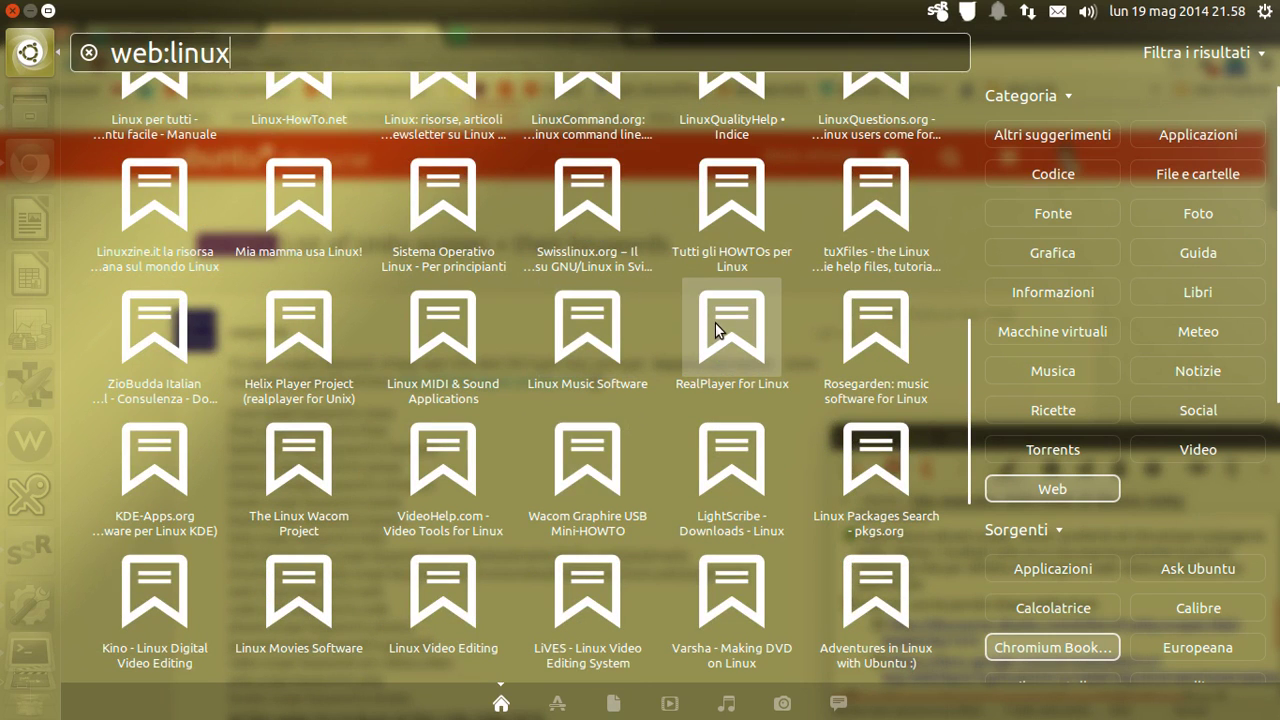
left_click(715, 322)
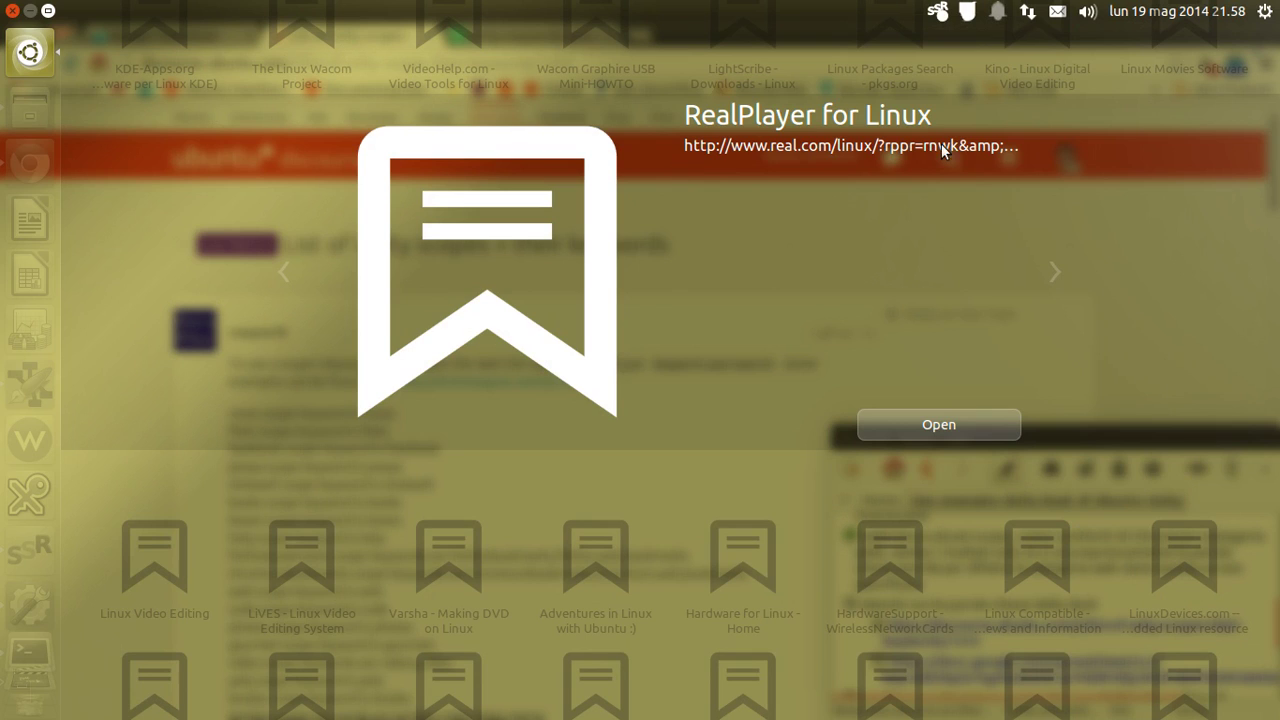
key("Escape")
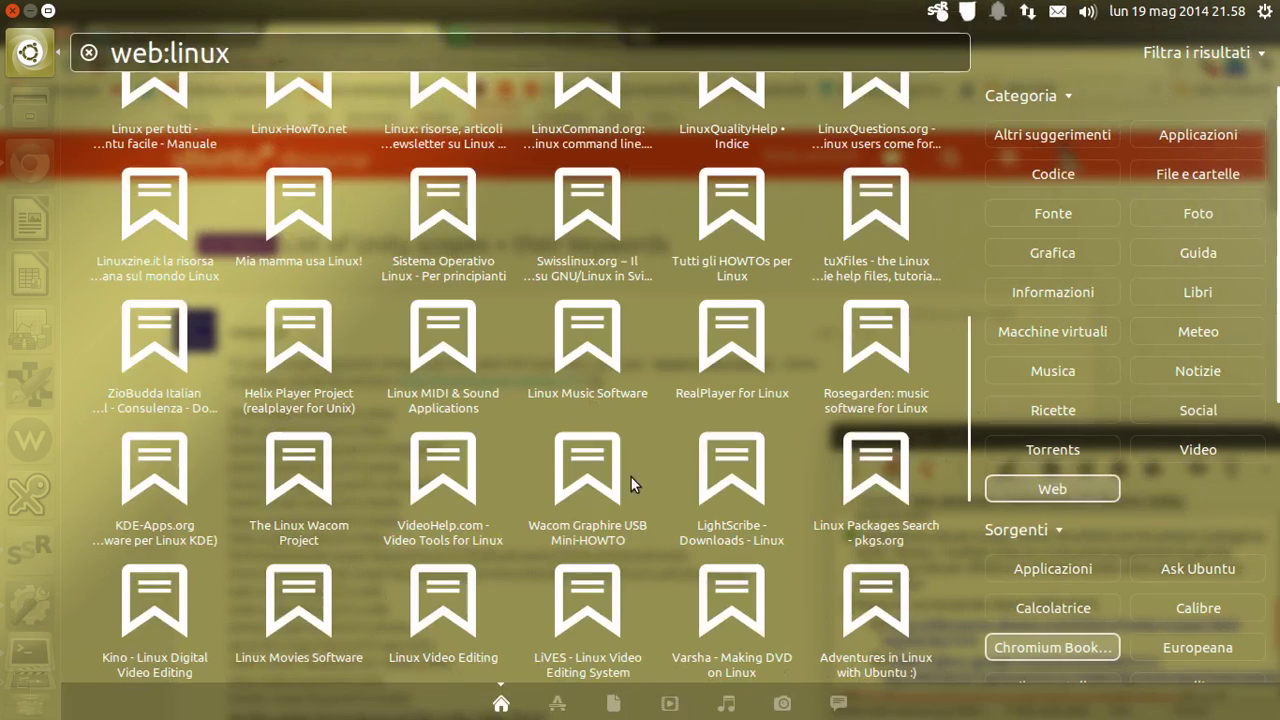
Preview the "Linux on Laptops" bookmark further down the Web results, close it and return to the first results.
scroll(370, 294, "up", 5)
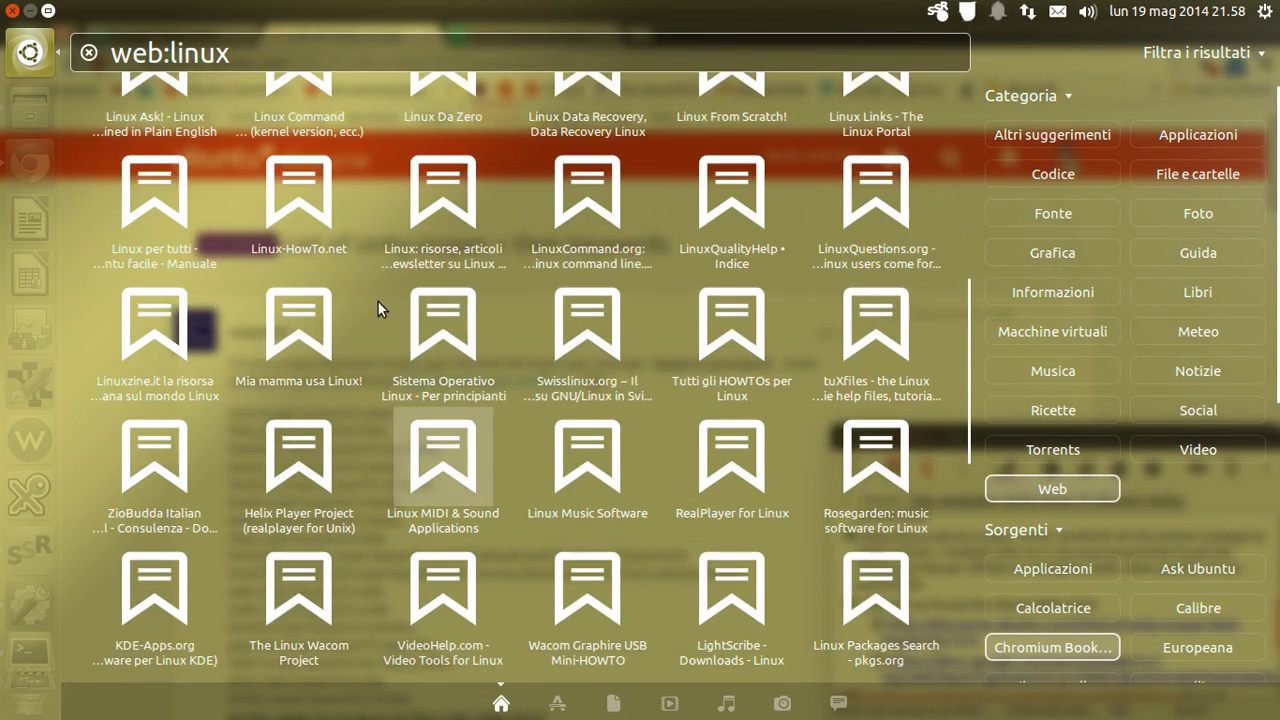
scroll(385, 305, "down", 3)
scroll(400, 316, "down", 6)
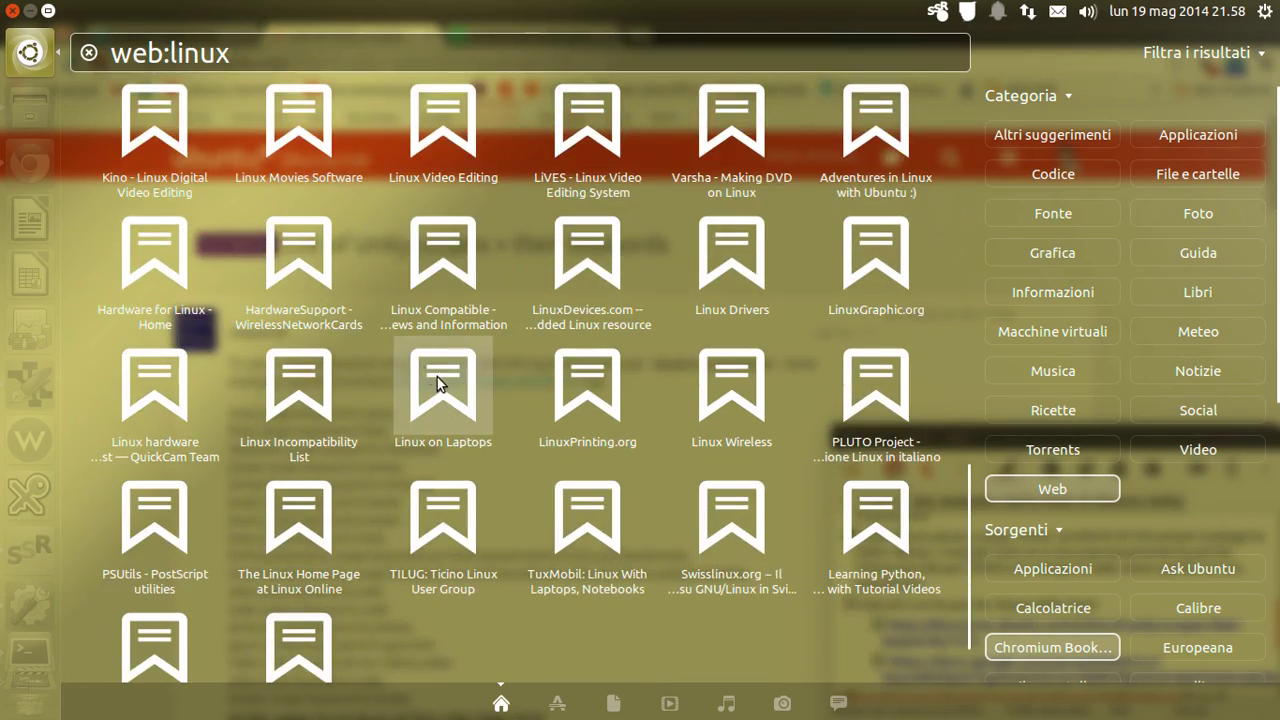
right_click(437, 377)
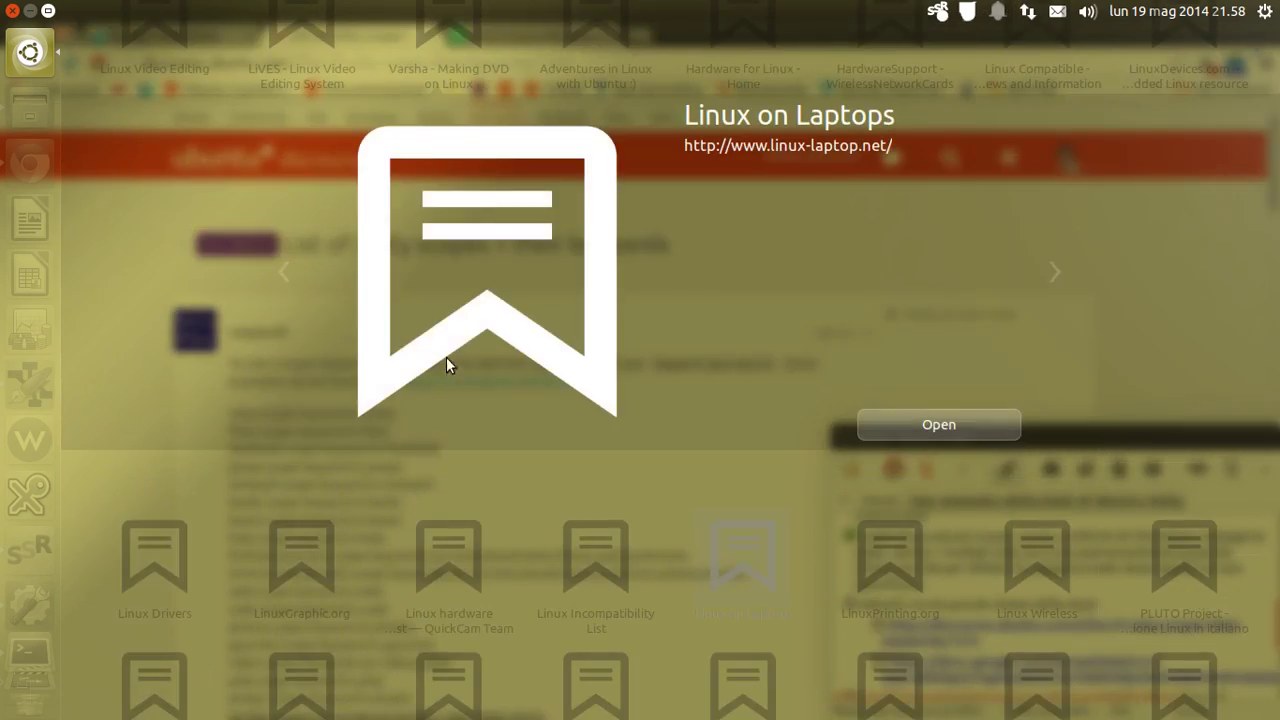
key("Escape")
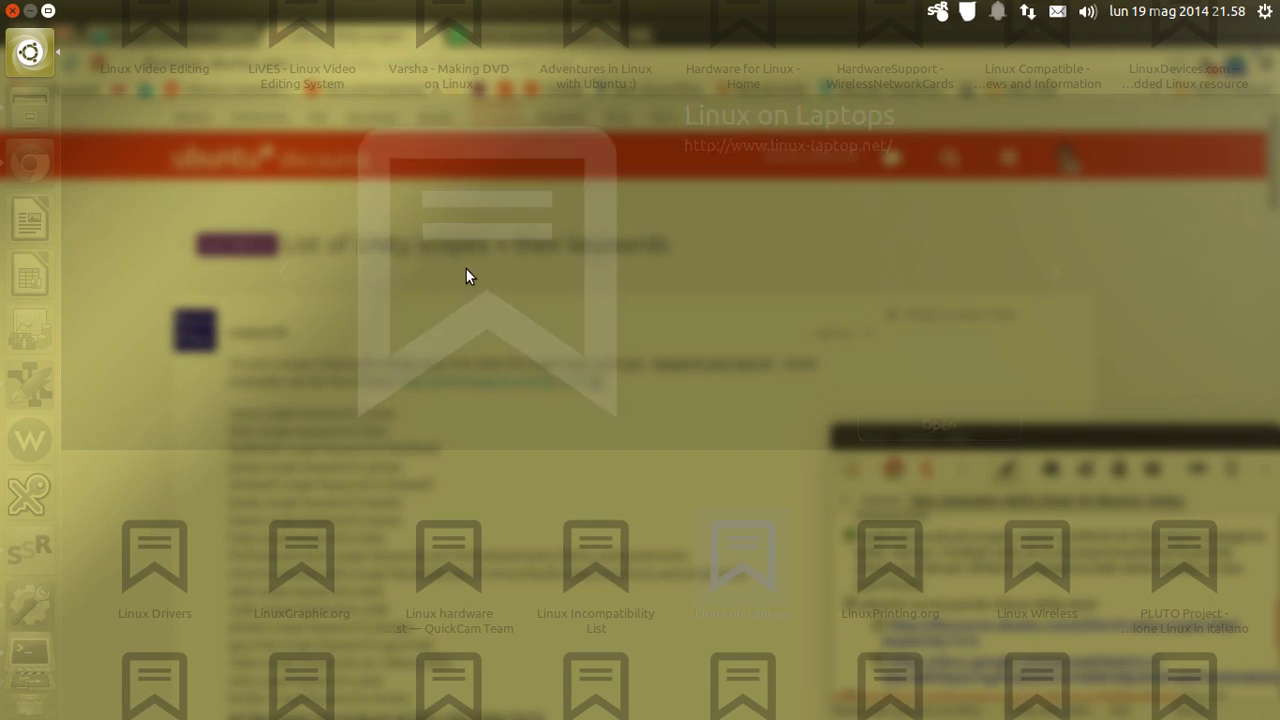
scroll(484, 462, "up", 1)
scroll(475, 420, "up", 5)
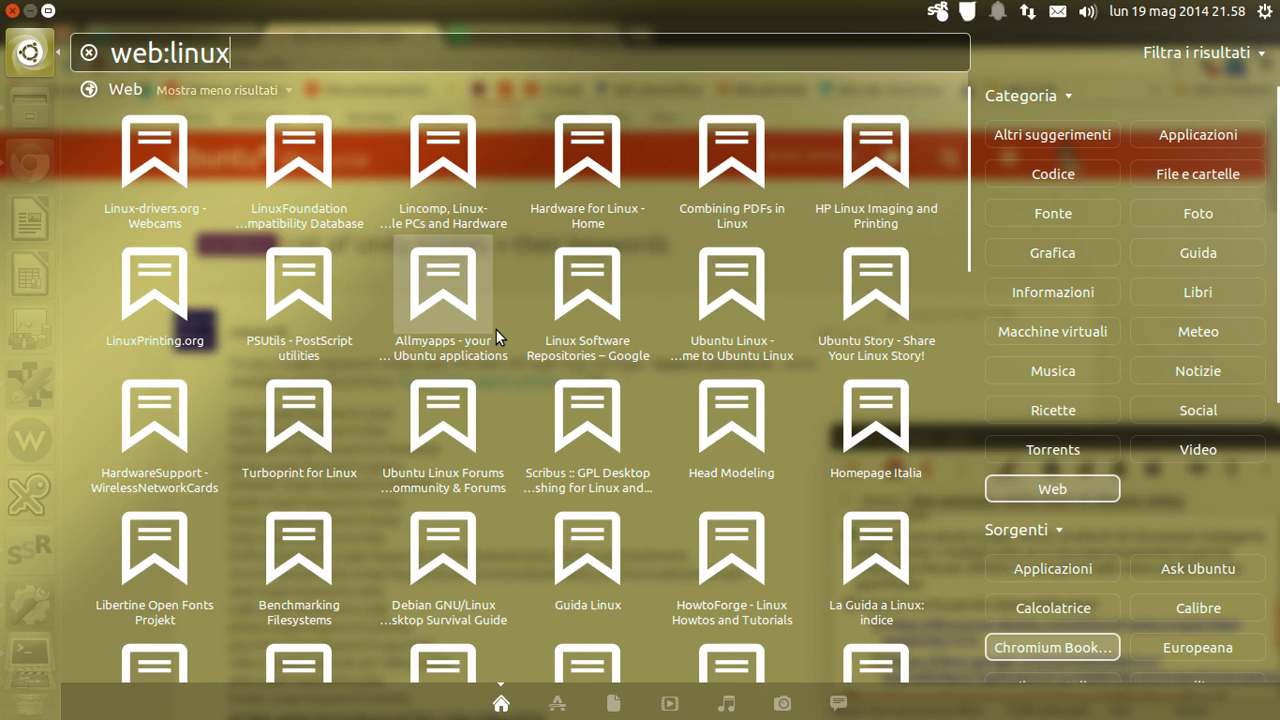
scroll(572, 338, "down", 1)
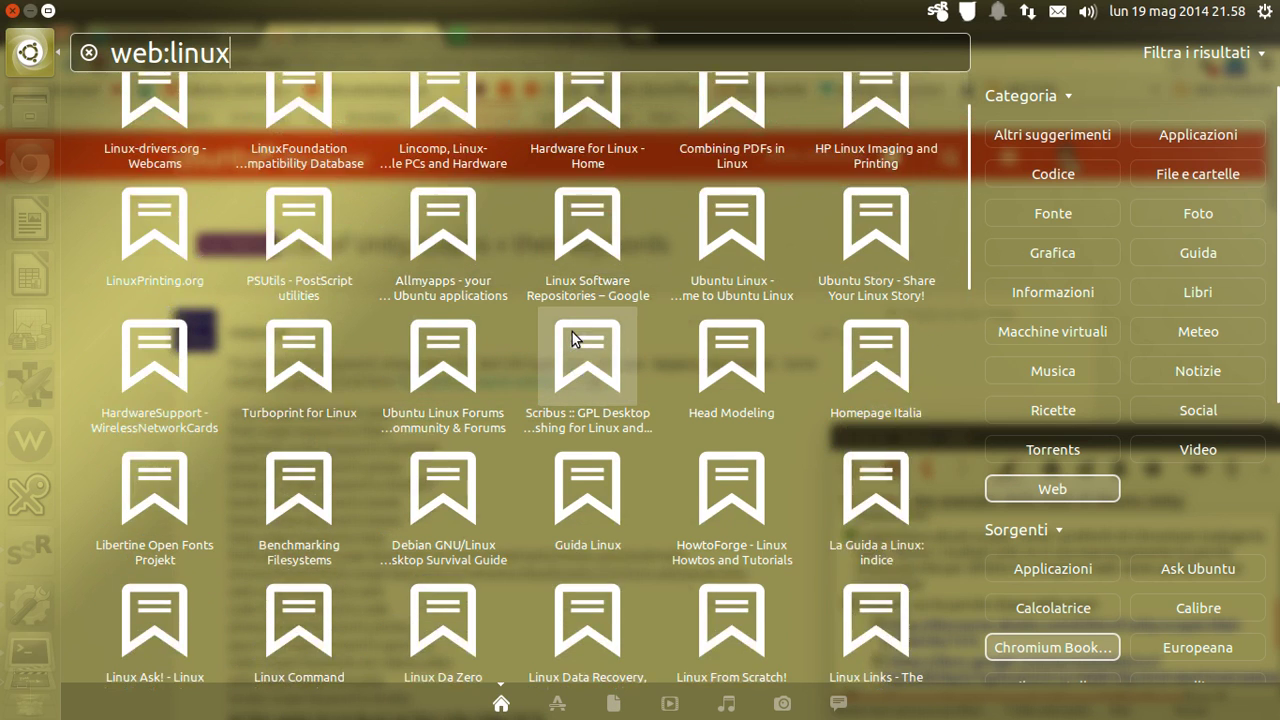
scroll(572, 338, "up", 1)
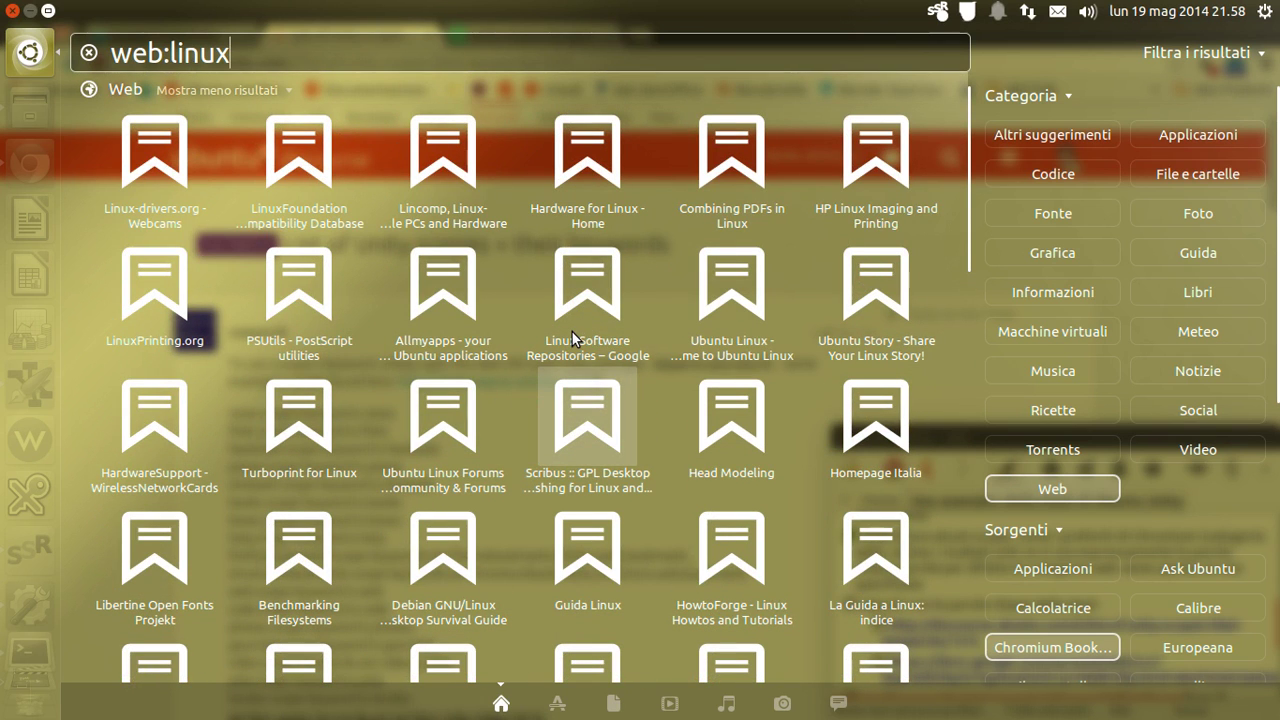
Clear the "web:linux" search, look over the Categoria and Sorgenti filters without a search, and close the Dash.
key("Escape")
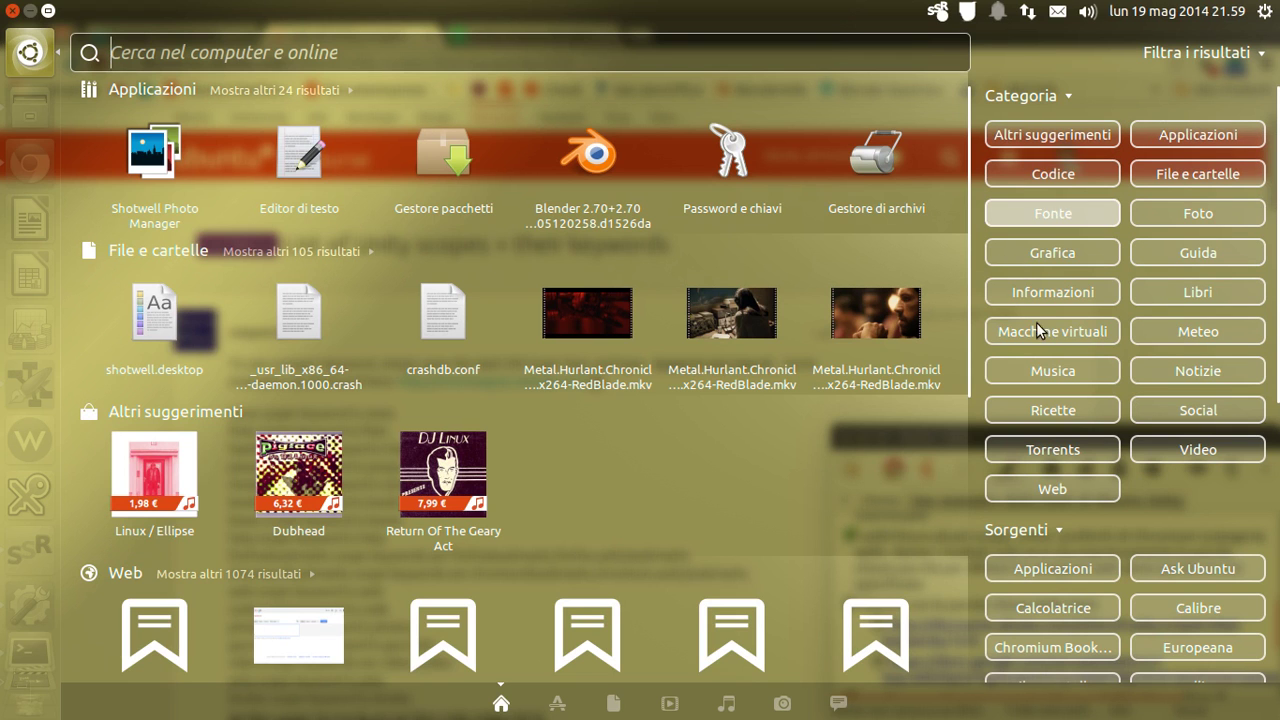
scroll(1155, 345, "down", 2)
scroll(1150, 362, "down", 6)
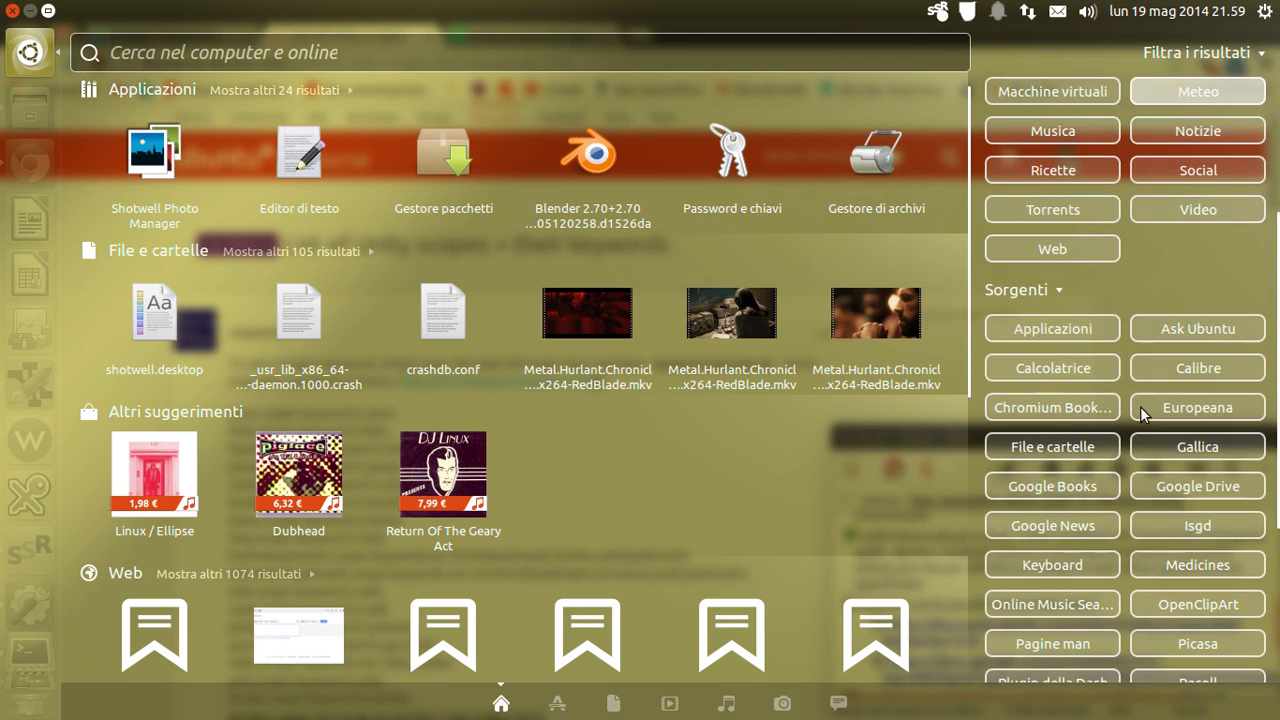
scroll(1172, 550, "up", 8)
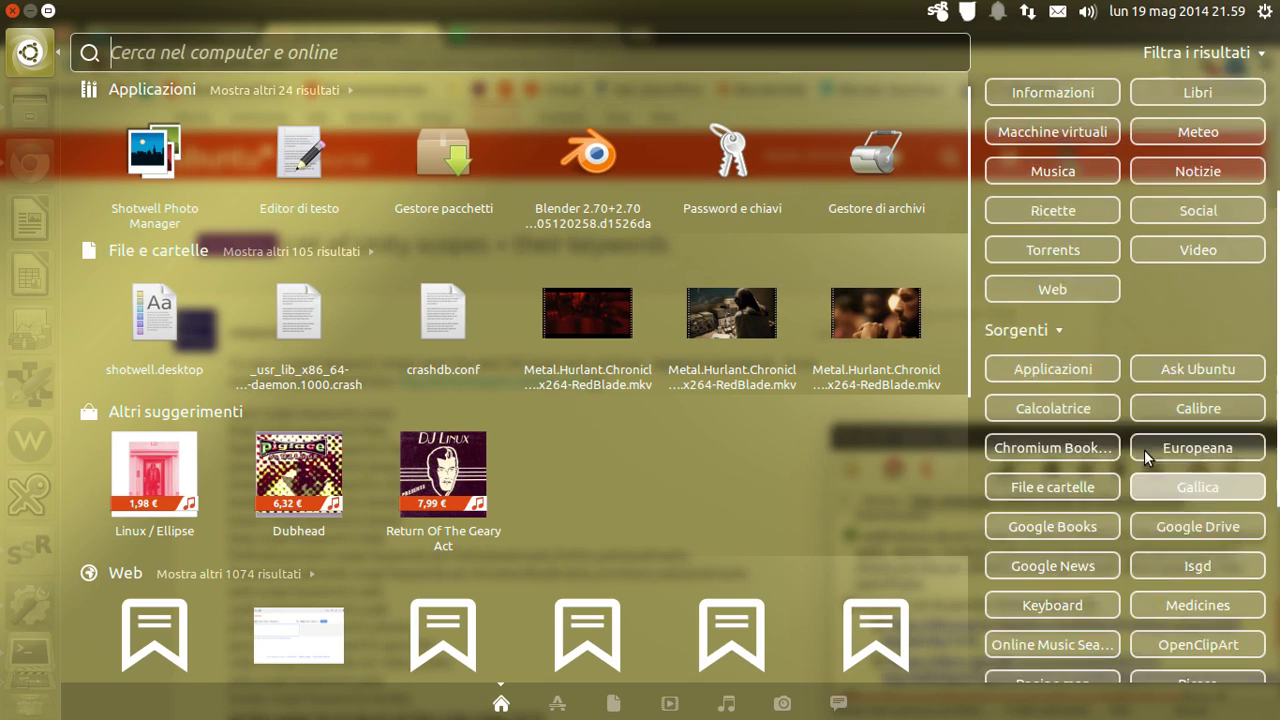
key("Escape")
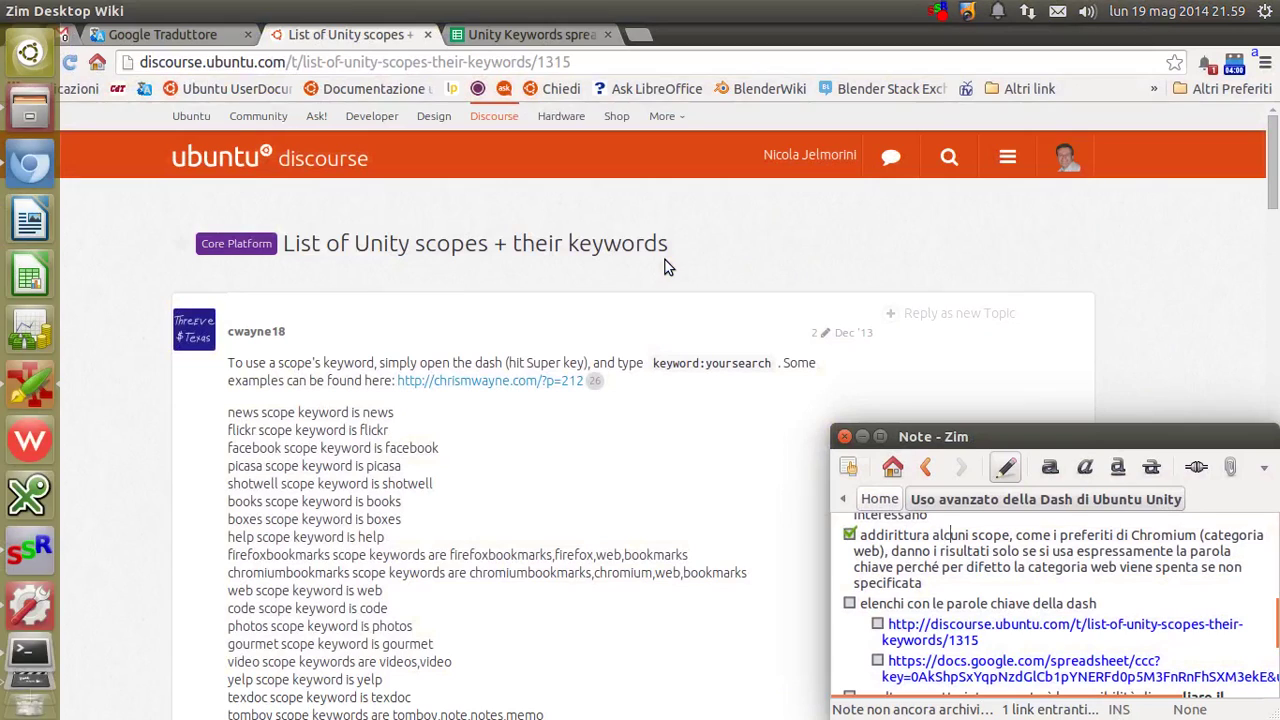
Mark the Zim item "elenchi con le parole chiave della dash" and its discourse.ubuntu.com and docs.google.com links as done.
scroll(913, 596, "up", 2)
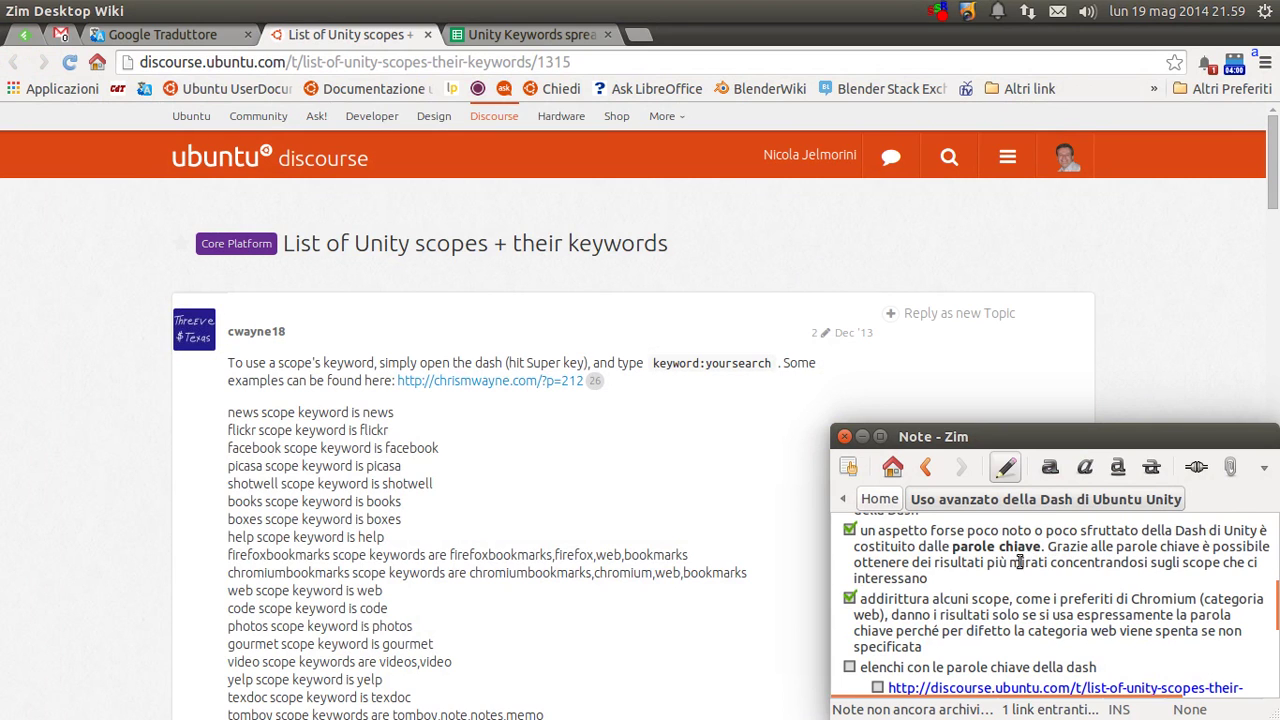
scroll(1019, 563, "down", 2)
scroll(1001, 582, "down", 1)
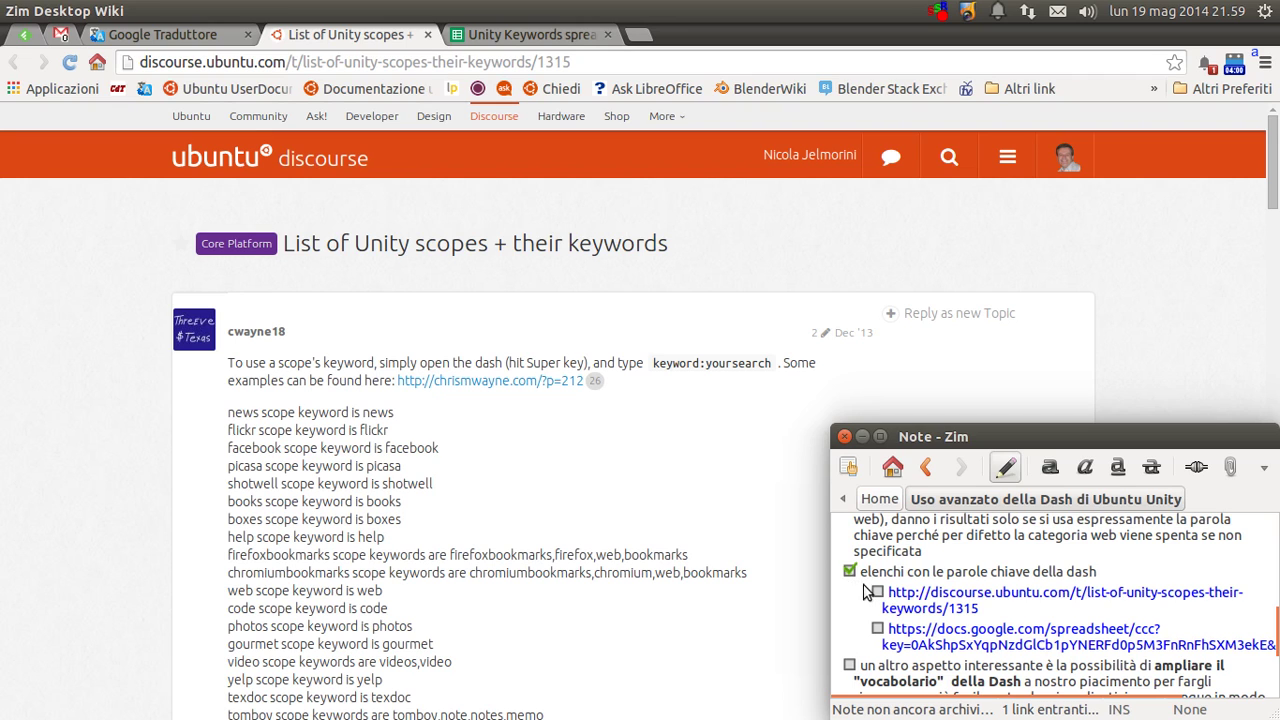
scroll(850, 620, "down", 1)
left_click(876, 561)
left_click(877, 597)
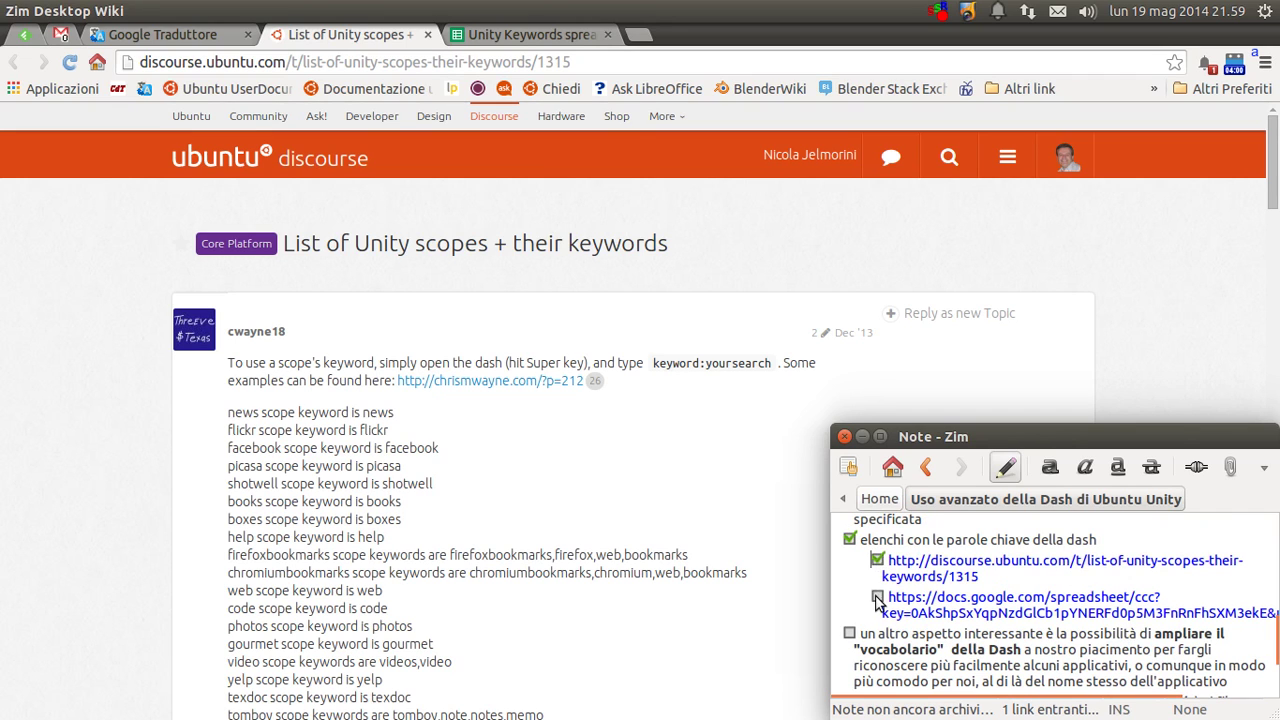
Switch to "Unity Keywords spreadsheet VF" in Chromium, look from the u1ms keyword down to the wiki row, and select the Wikipedia comment.
left_click(515, 34)
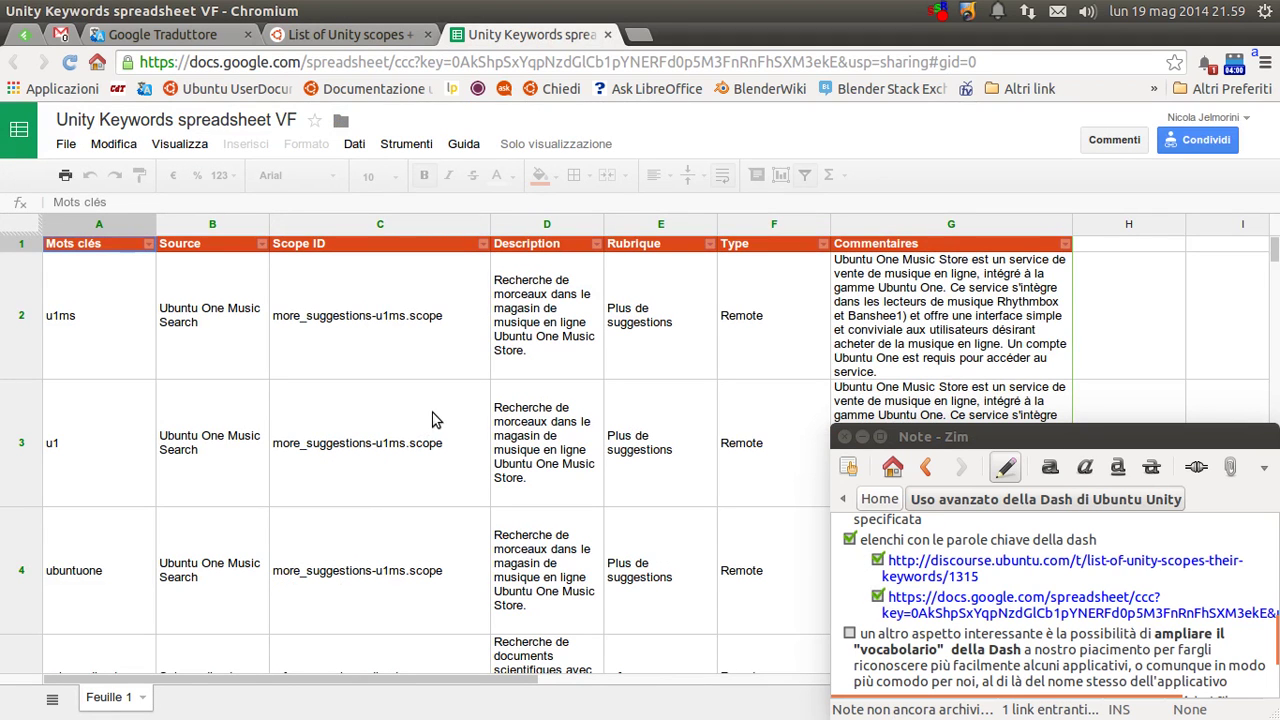
scroll(314, 391, "down", 6)
scroll(367, 421, "up", 8)
left_click(105, 282)
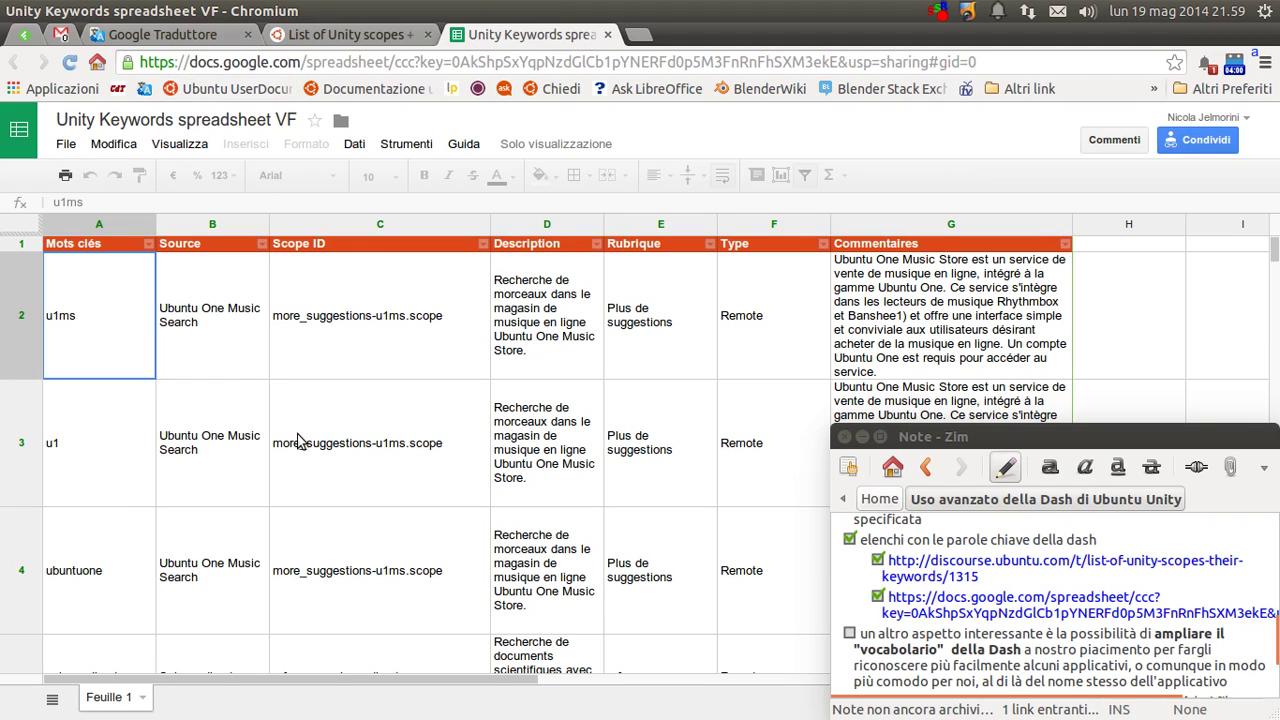
scroll(452, 445, "down", 5)
scroll(452, 445, "down", 8)
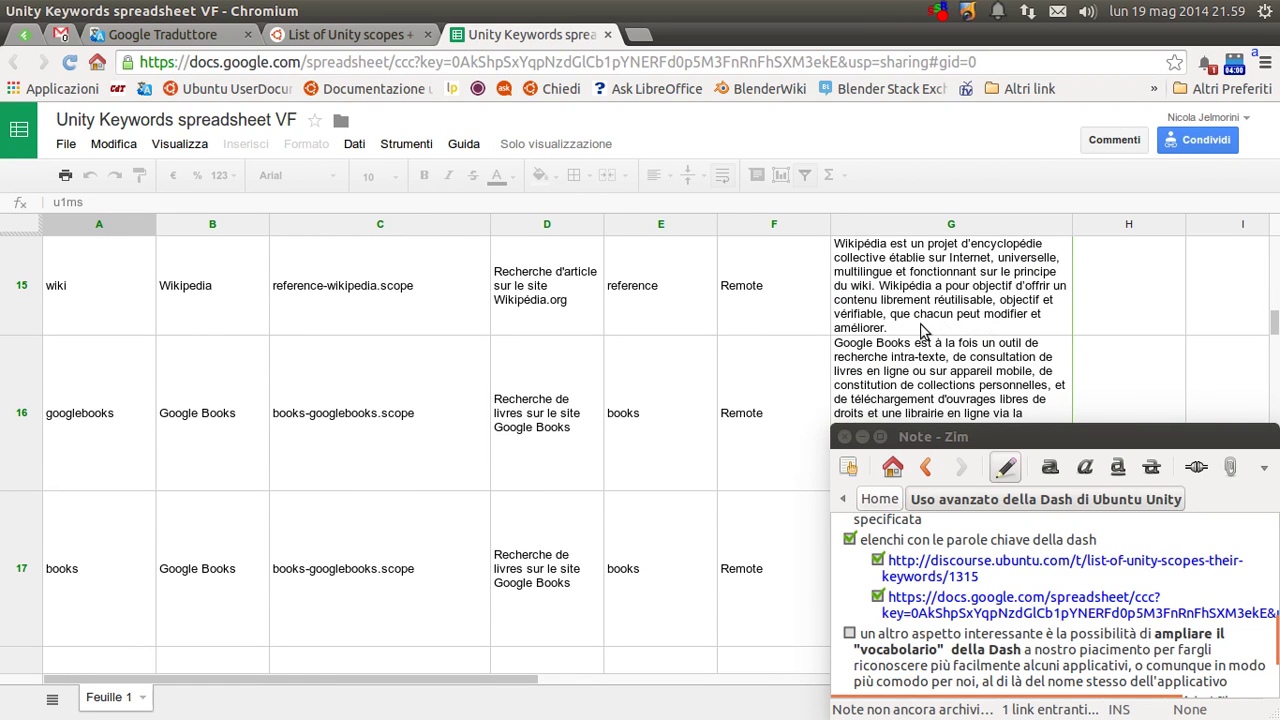
left_click(886, 335)
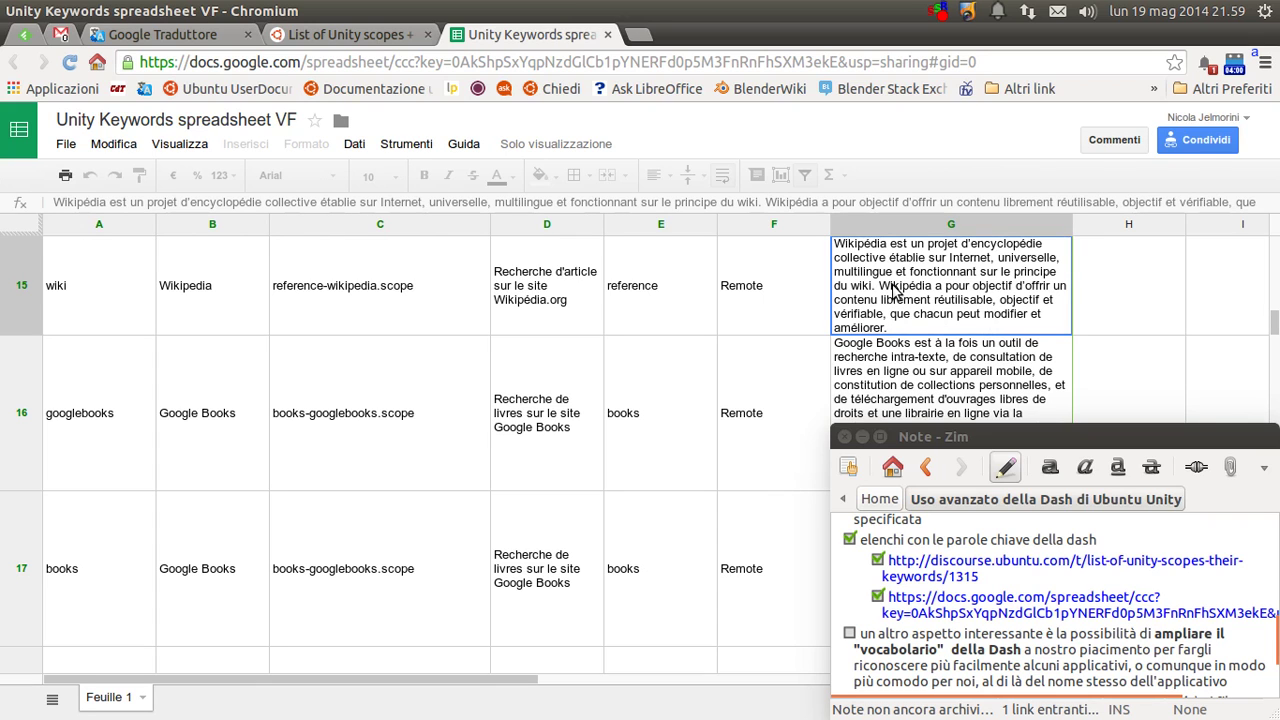
Look through the spreadsheet rows below the Wikipedia entry and return to the header row.
scroll(750, 358, "down", 5)
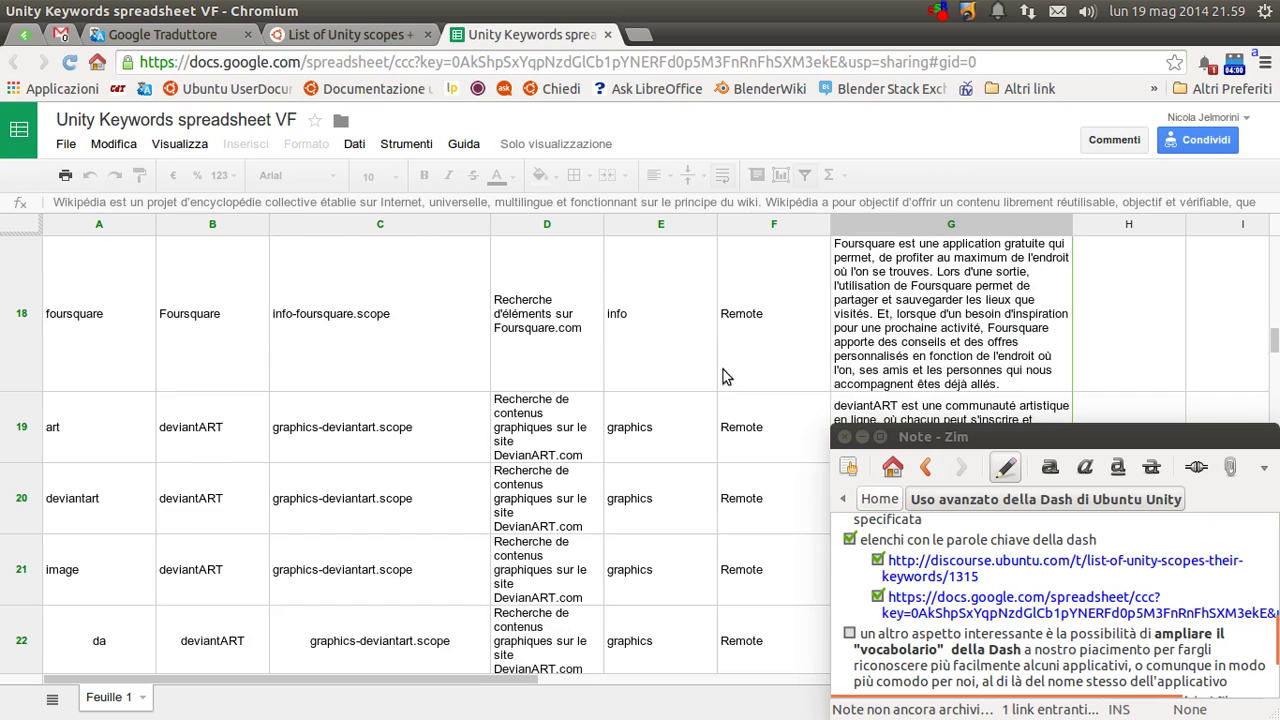
scroll(652, 472, "down", 4)
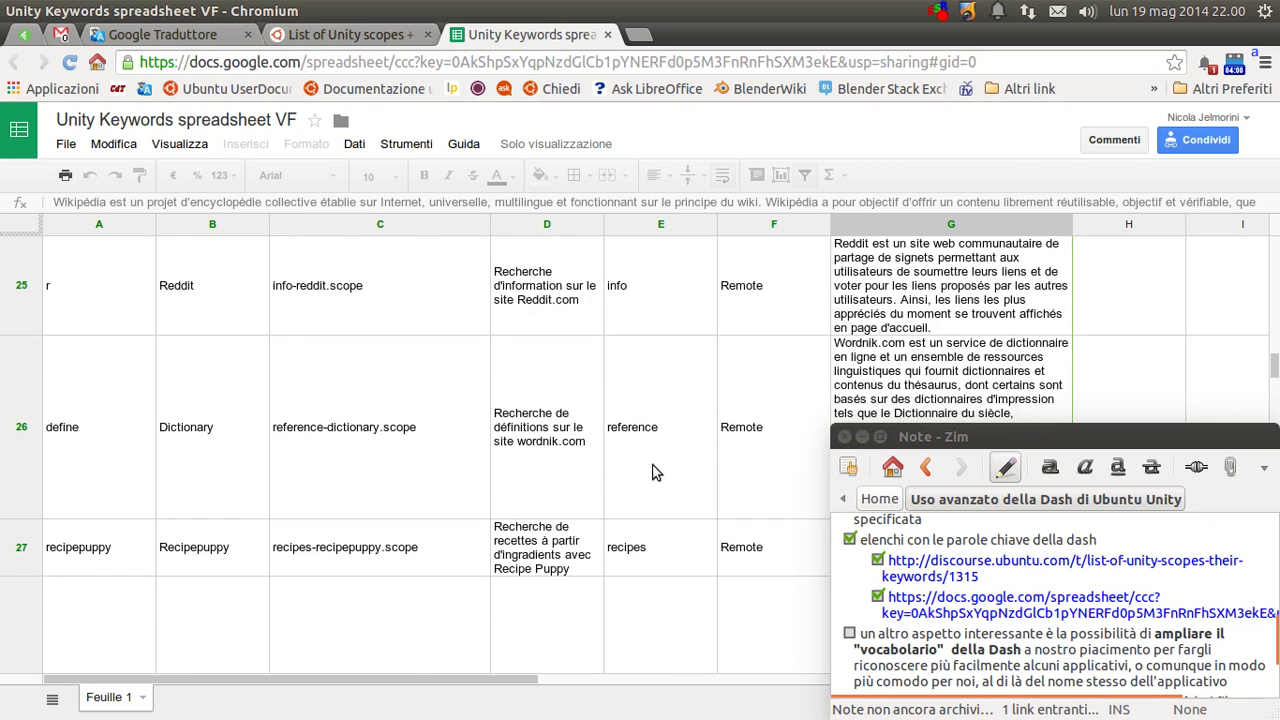
scroll(652, 472, "down", 5)
scroll(948, 302, "up", 10)
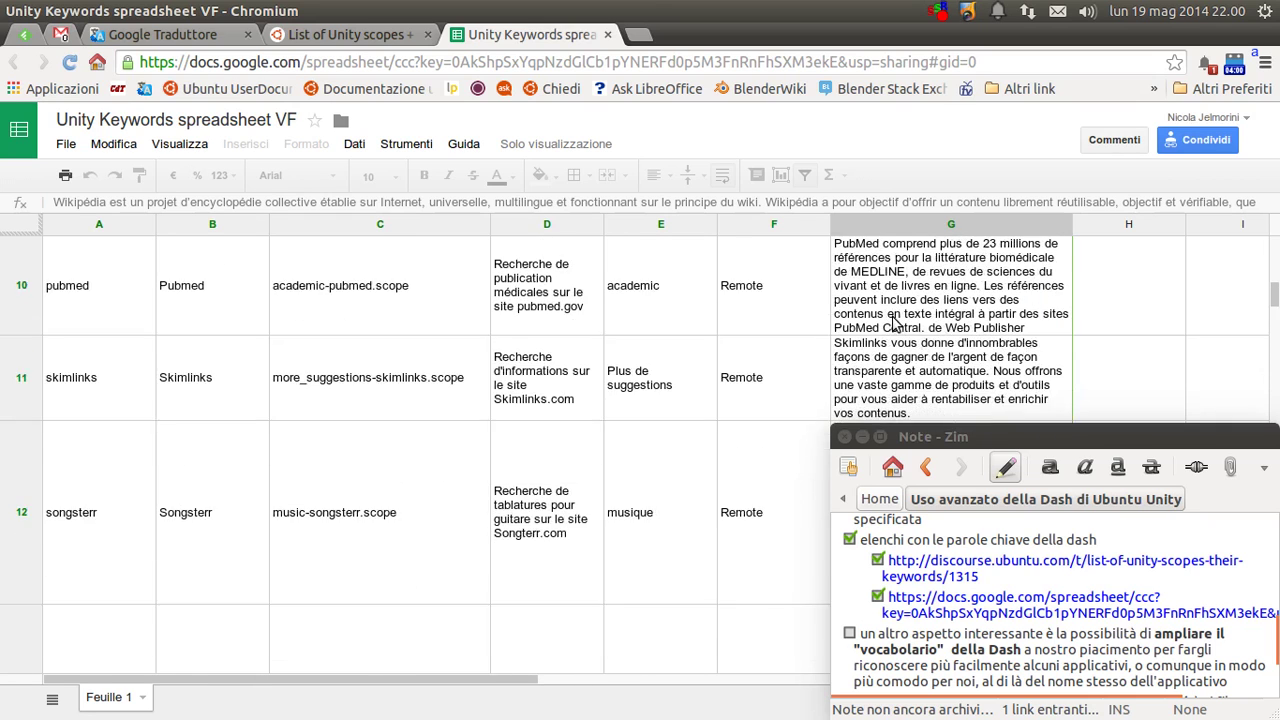
scroll(895, 325, "up", 2)
scroll(900, 292, "up", 4)
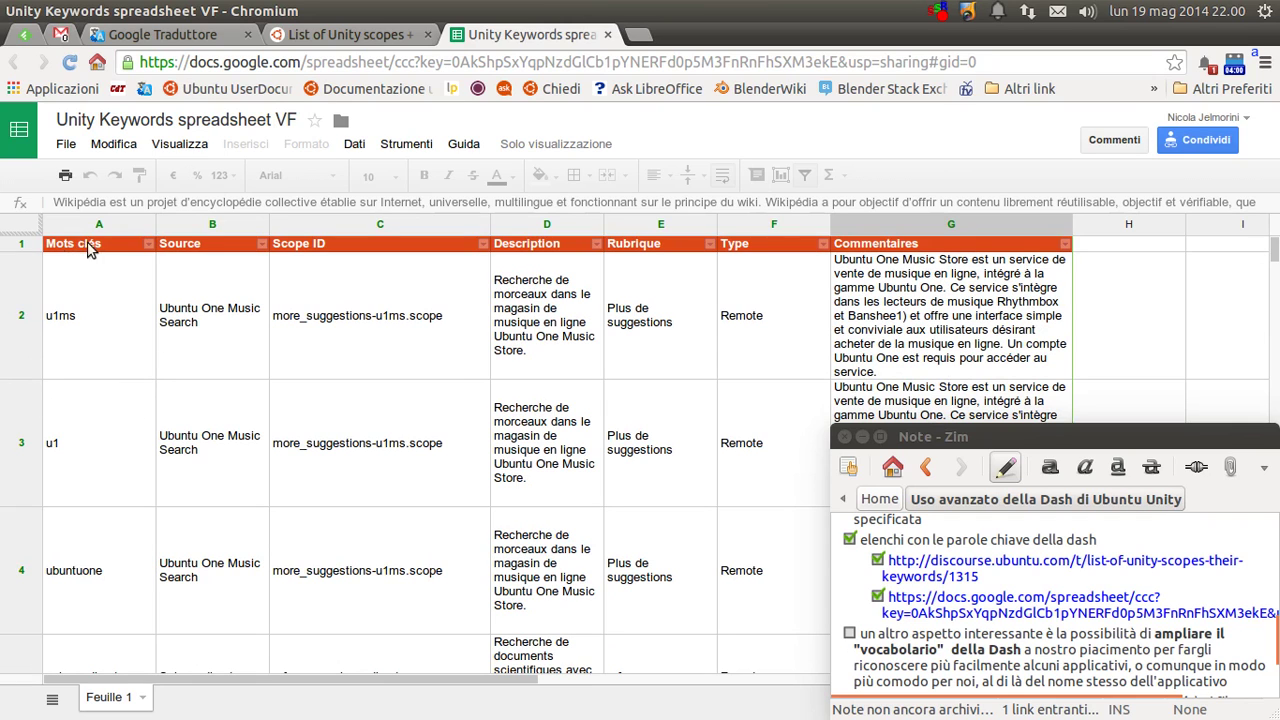
Review the Mots clés column again starting from the u1ms cell, and return to the "List of Unity scopes + their keywords" page.
left_click(100, 318)
scroll(109, 366, "down", 5)
scroll(113, 377, "down", 2)
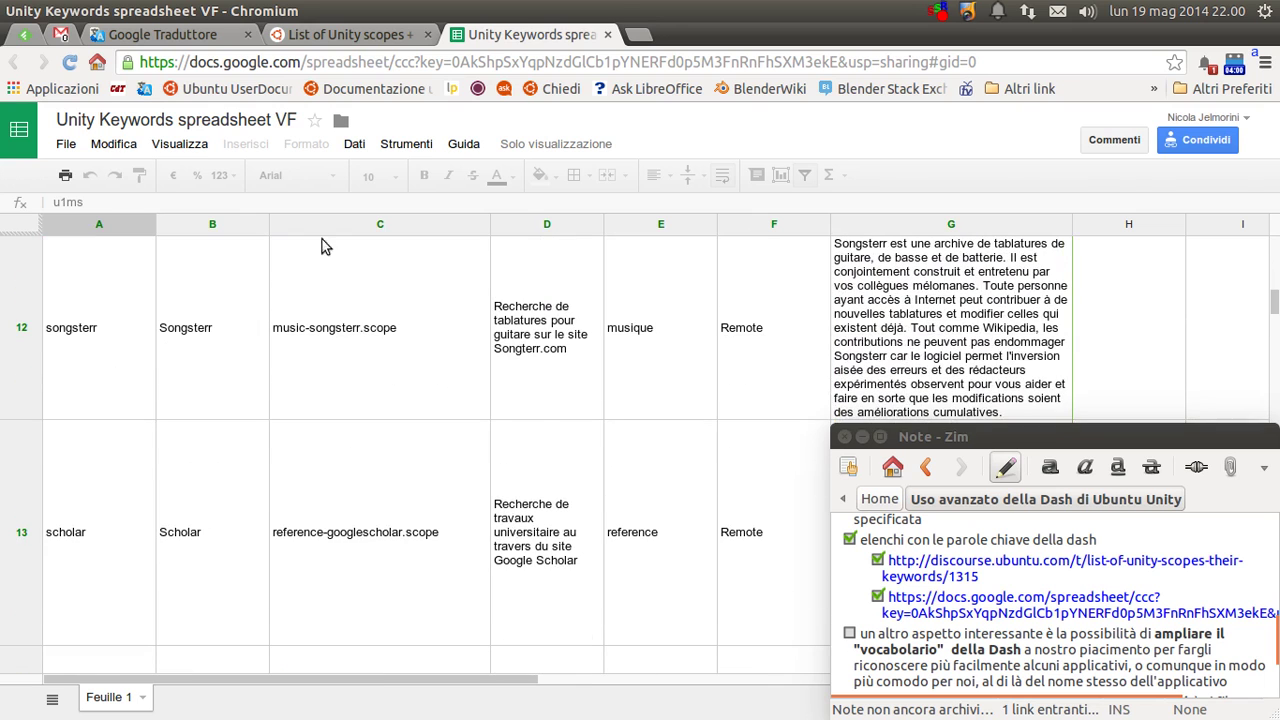
left_click(371, 40)
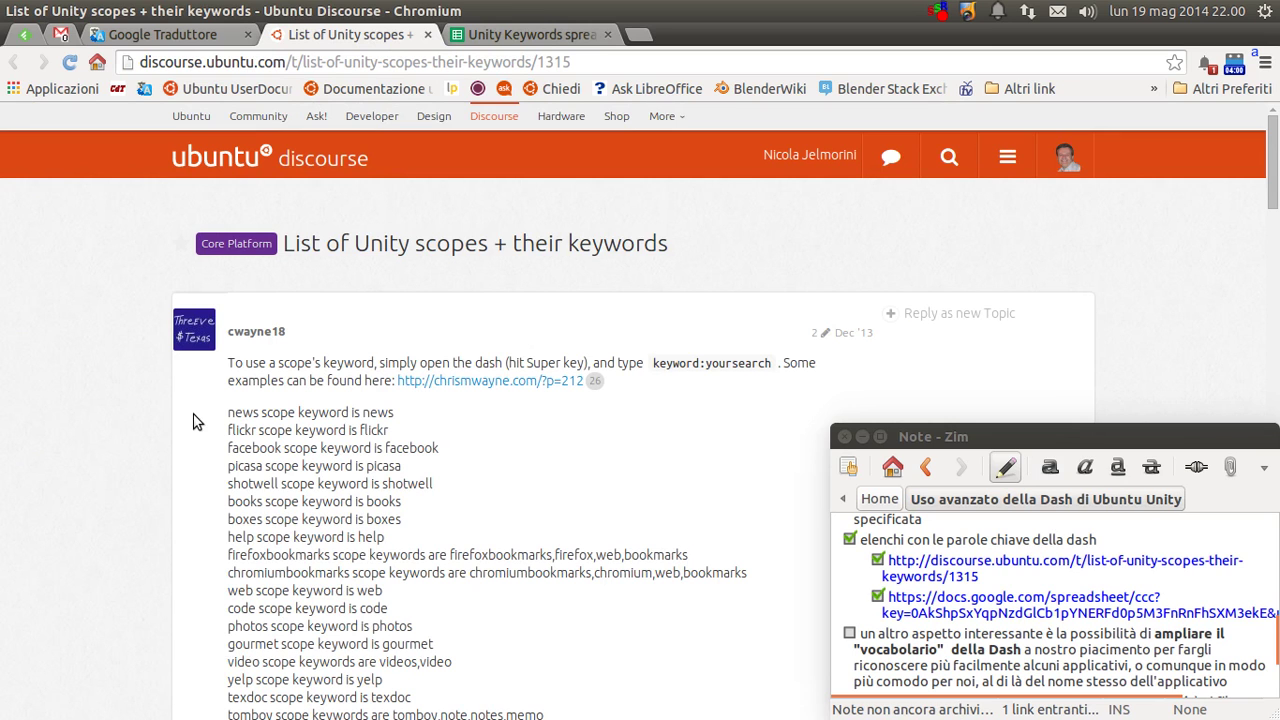
Look over the opening entries of the "List of Unity scopes + their keywords" page, then switch to the "Unity Keywords spreadsheet VF".
scroll(335, 416, "down", 3)
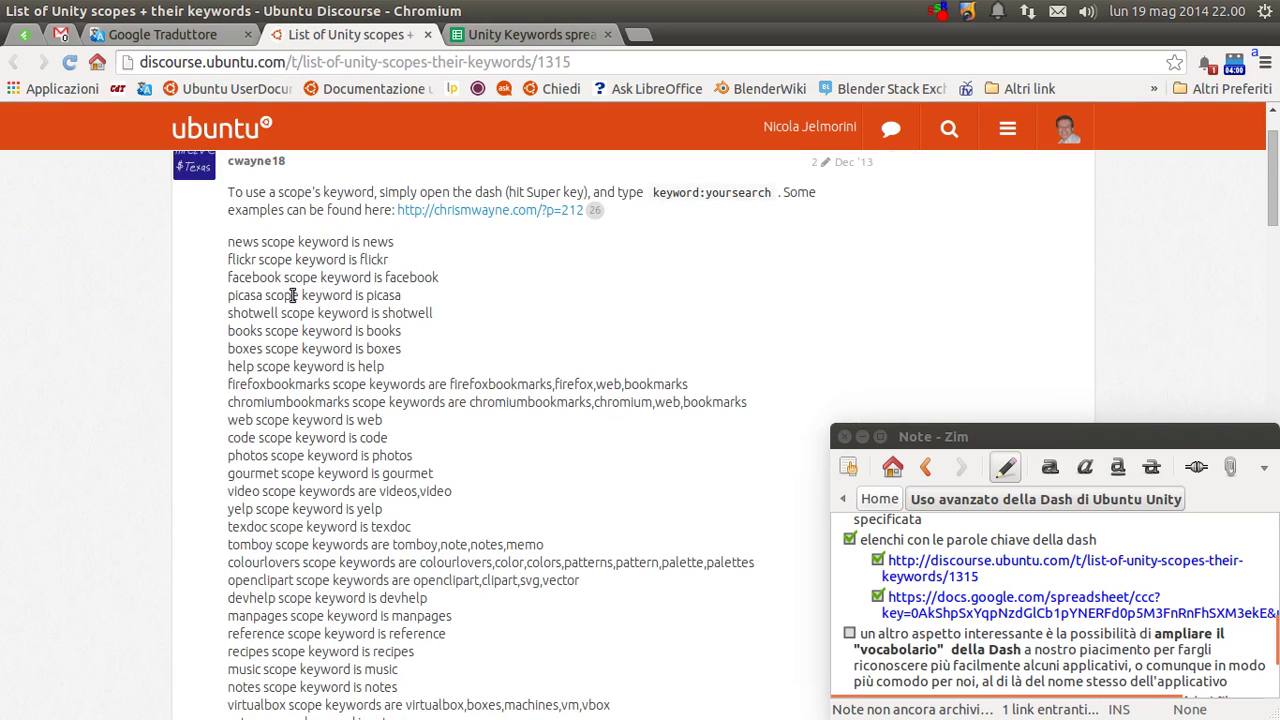
scroll(364, 327, "up", 3)
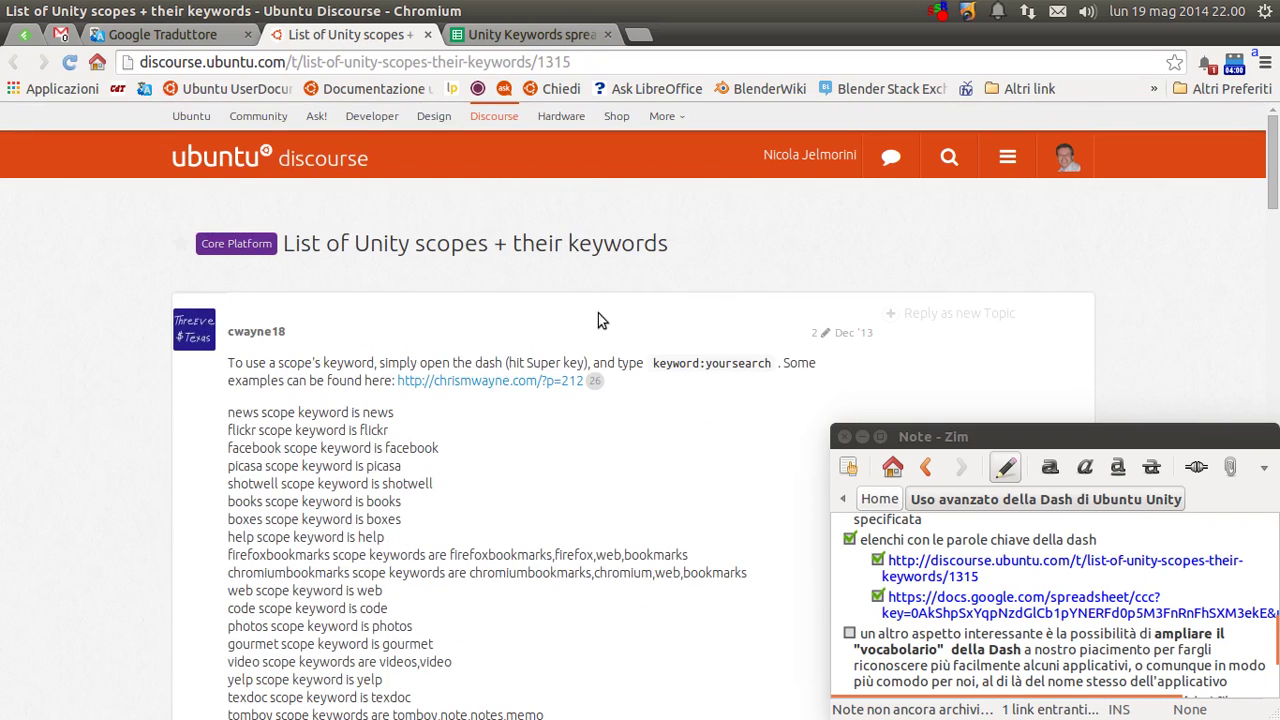
scroll(277, 325, "down", 3)
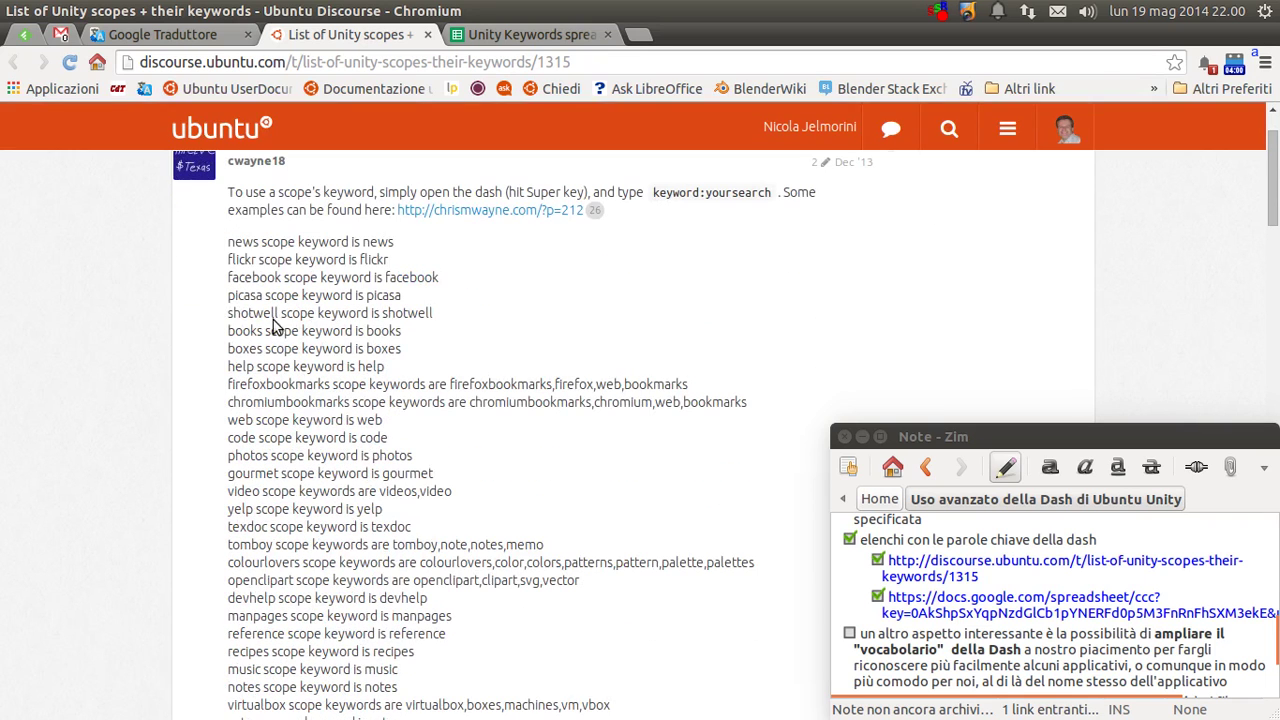
left_click(490, 42)
left_click(362, 40)
left_click(525, 34)
Examine the Mots clés, Scope ID and Source columns for the Ubuntu One Music Search rows of the spreadsheet.
scroll(220, 360, "up", 10)
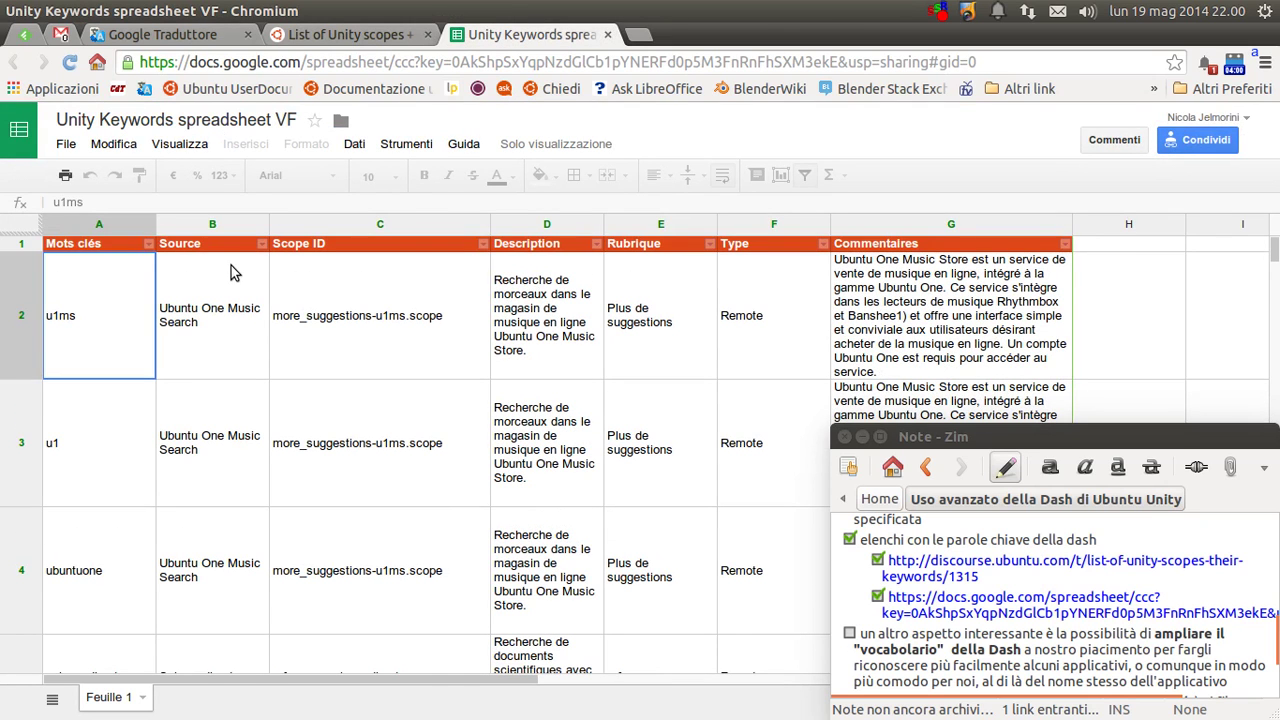
left_click(87, 245)
left_click(85, 265)
left_click(342, 250)
left_click(348, 305)
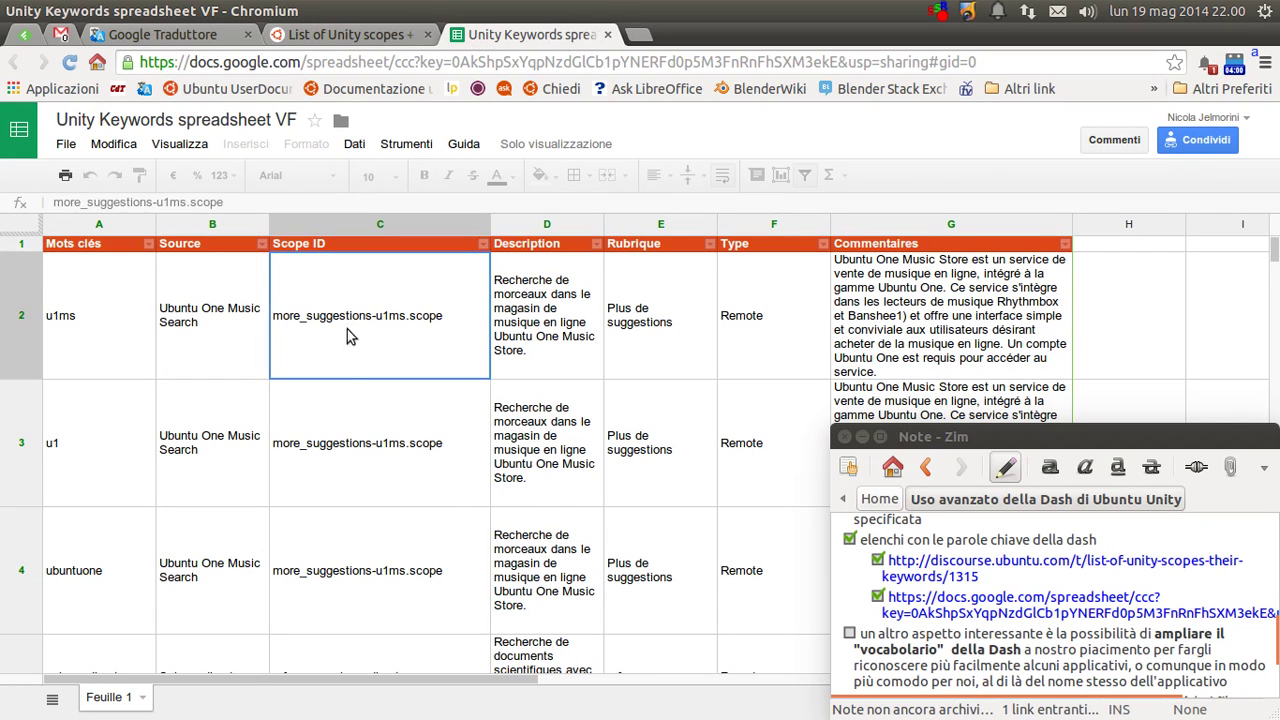
left_click(358, 408)
left_click(208, 495)
left_click(212, 556)
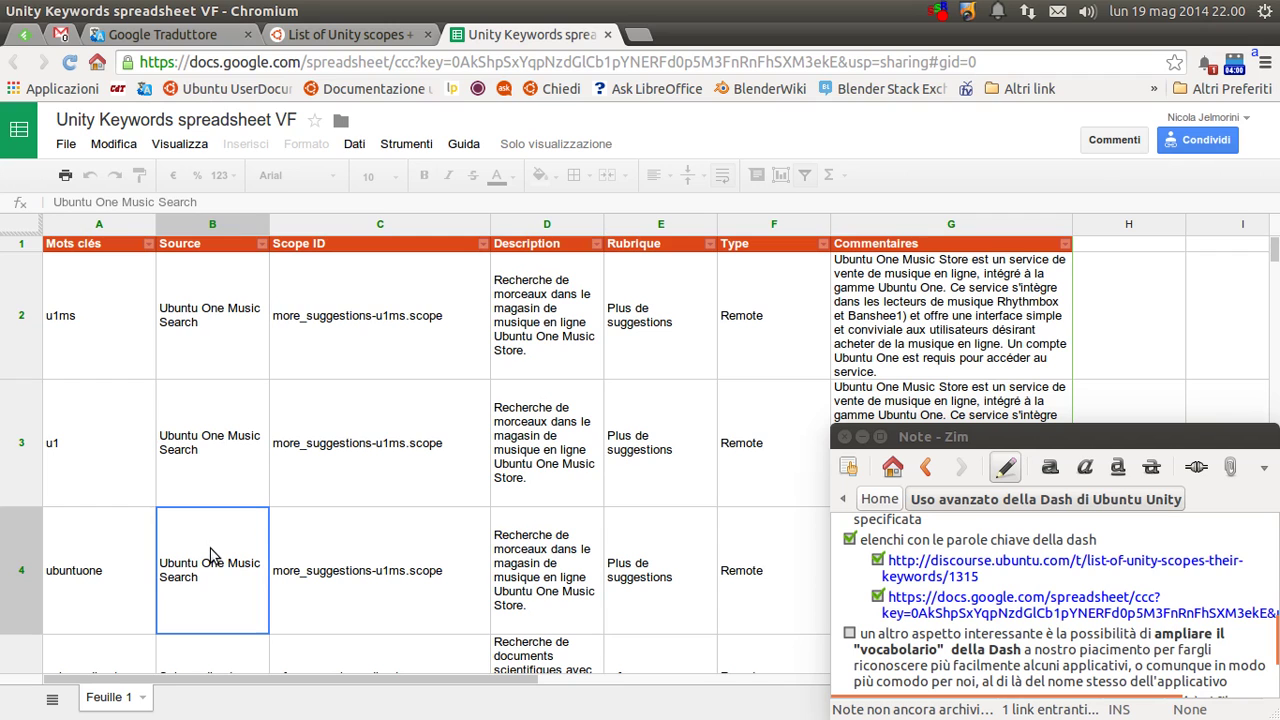
Return to the discourse scope list and highlight in turn the scope name and keyword parts of the news line.
left_click(345, 34)
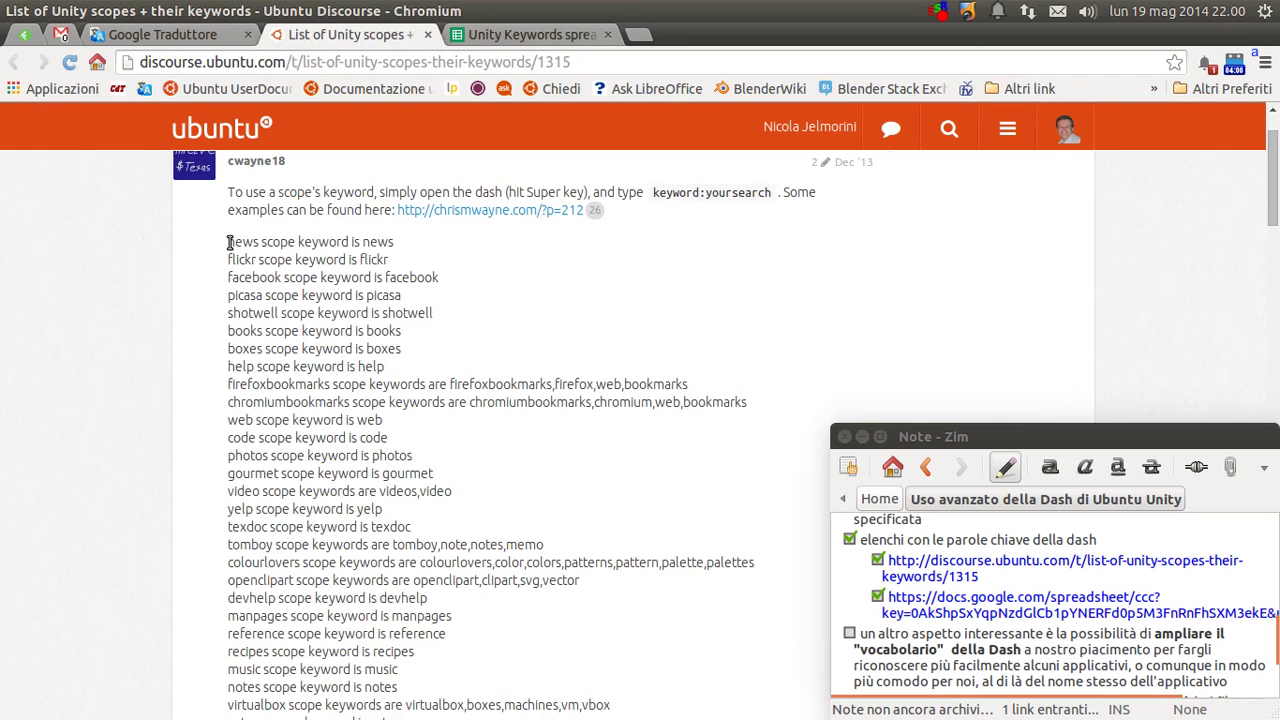
left_click_drag(229, 242, 296, 245)
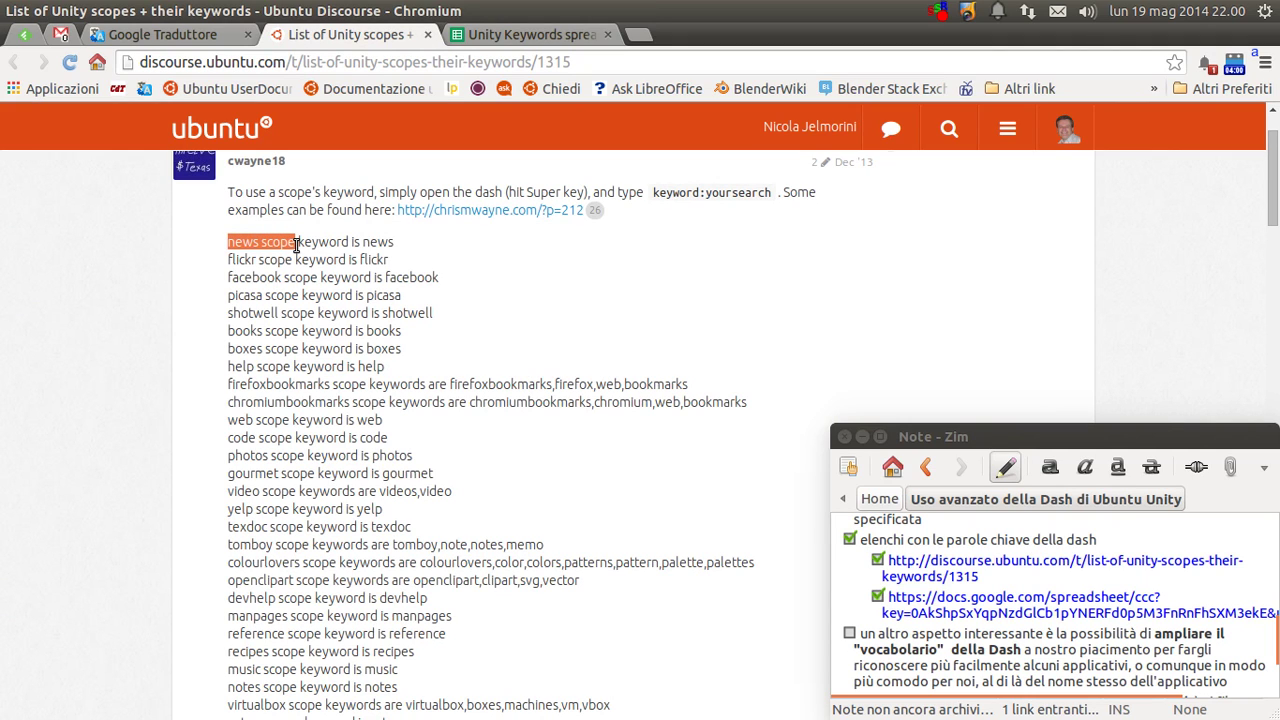
double_click(320, 241)
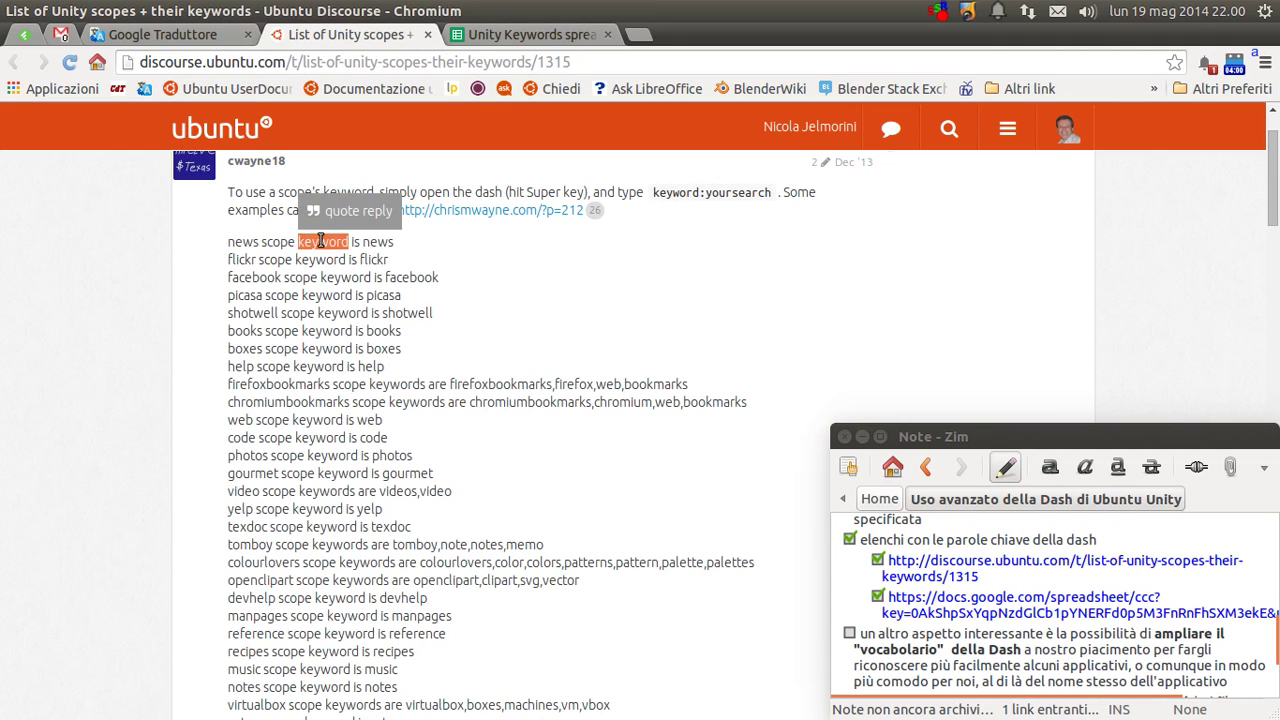
left_click(385, 241)
double_click(380, 241)
left_click(526, 404)
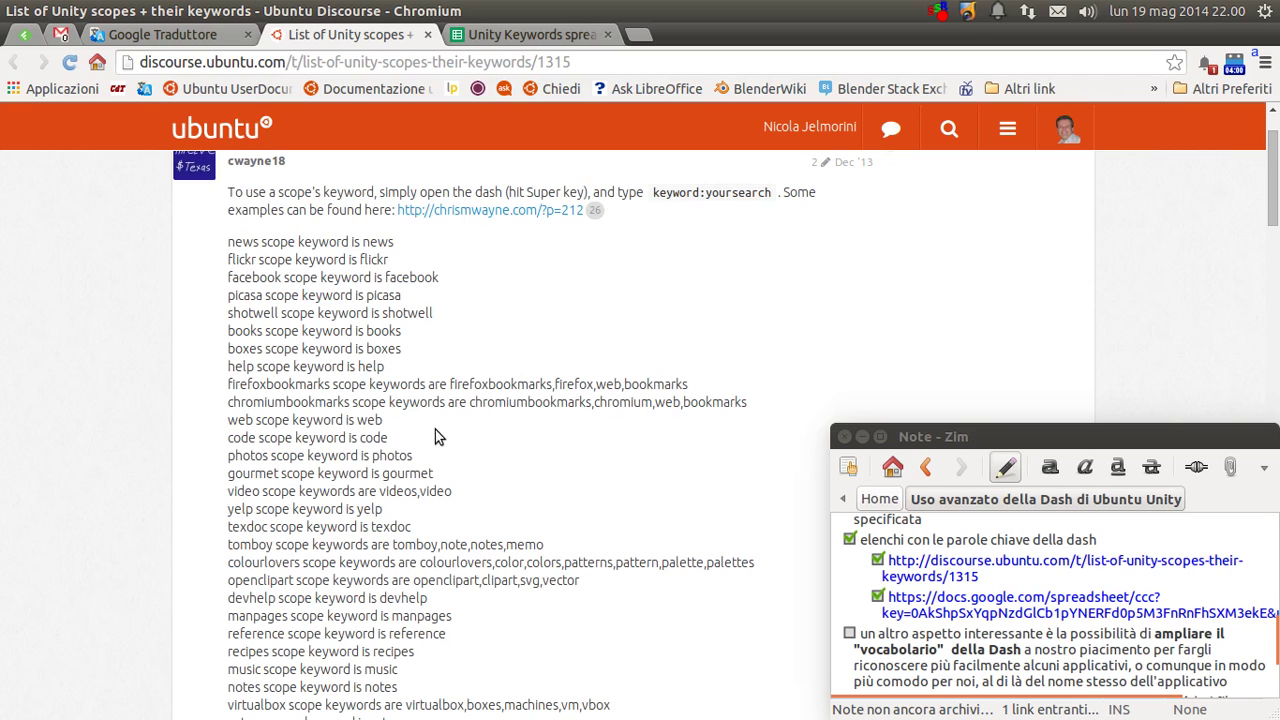
Highlight the scope name in the chromiumbookmarks line of the list, then clear the selection.
double_click(268, 402)
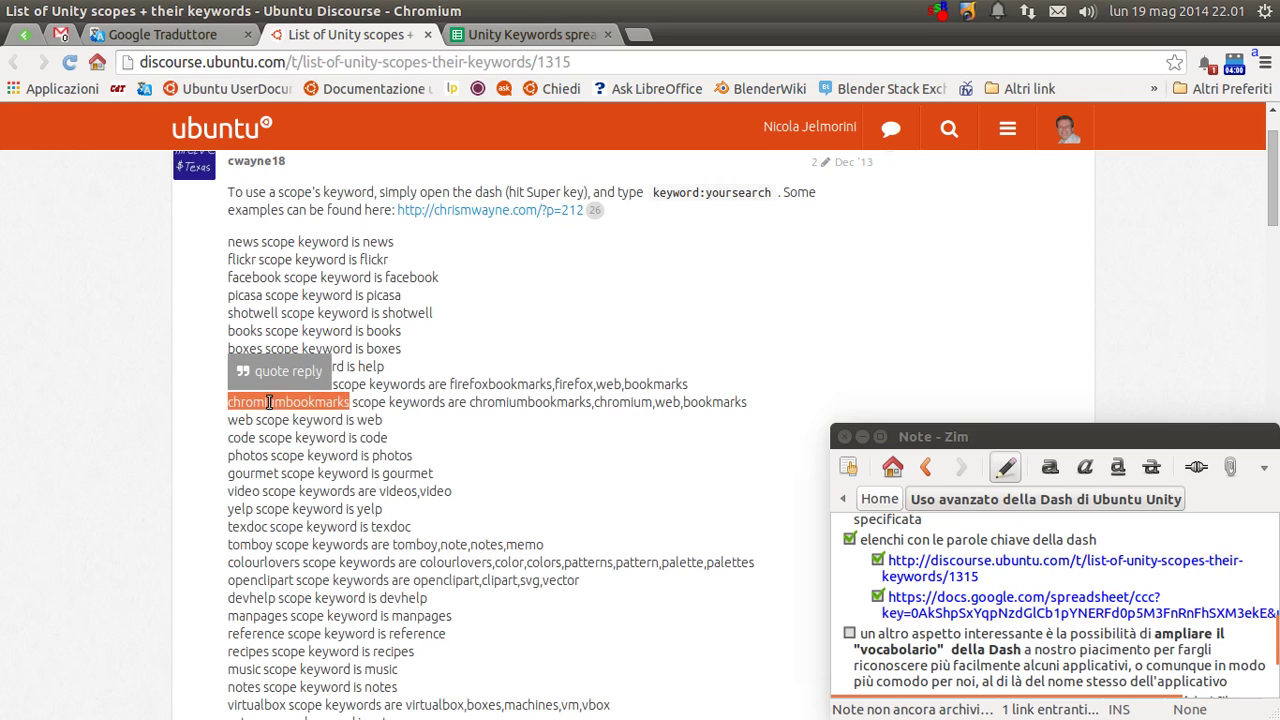
left_click(457, 425)
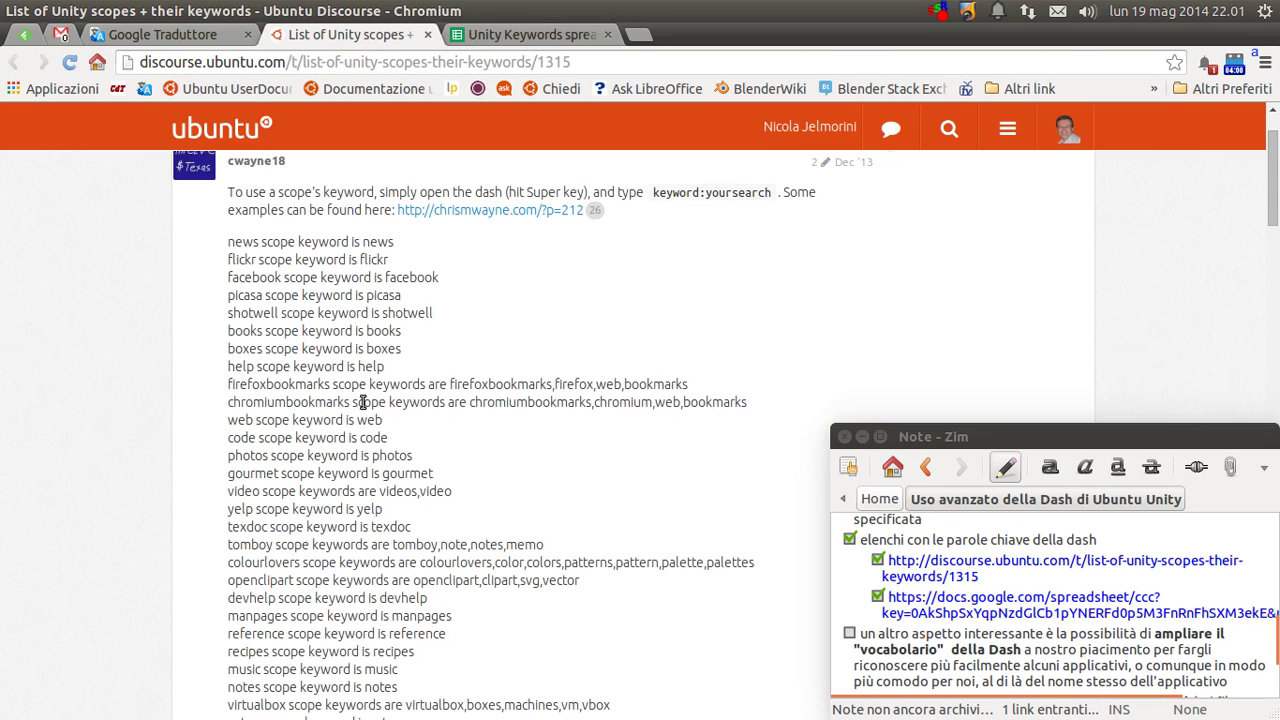
left_click_drag(387, 402, 227, 402)
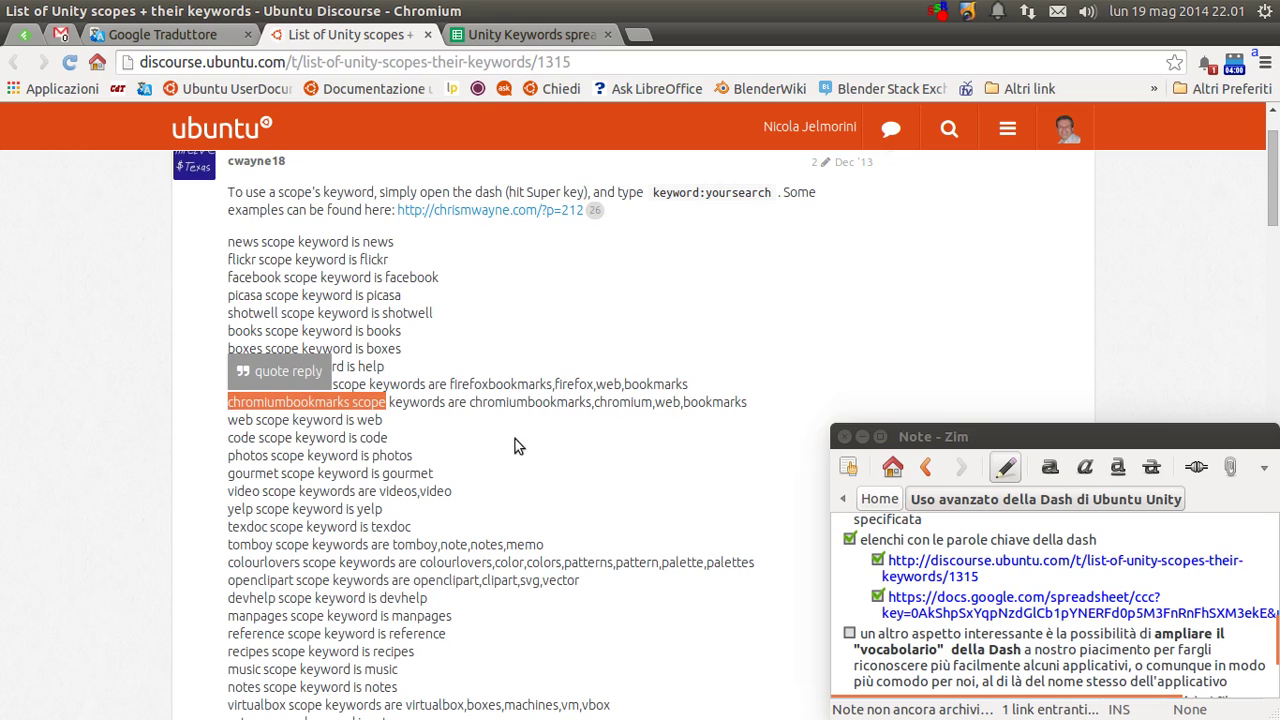
left_click(426, 402)
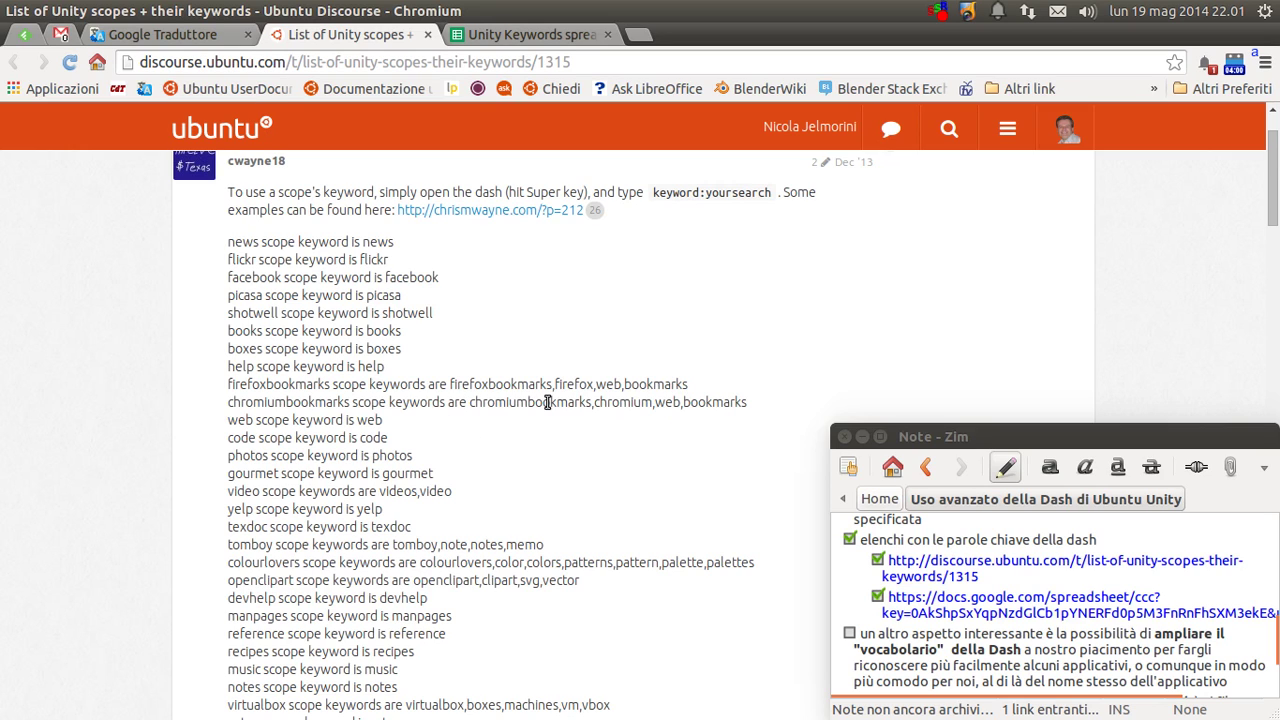
Highlight the individual keywords in the chromiumbookmarks line, including chromiumbookmarks, web and bookmarks, then clear the selection.
left_click_drag(592, 401, 472, 401)
left_click(626, 401)
double_click(670, 401)
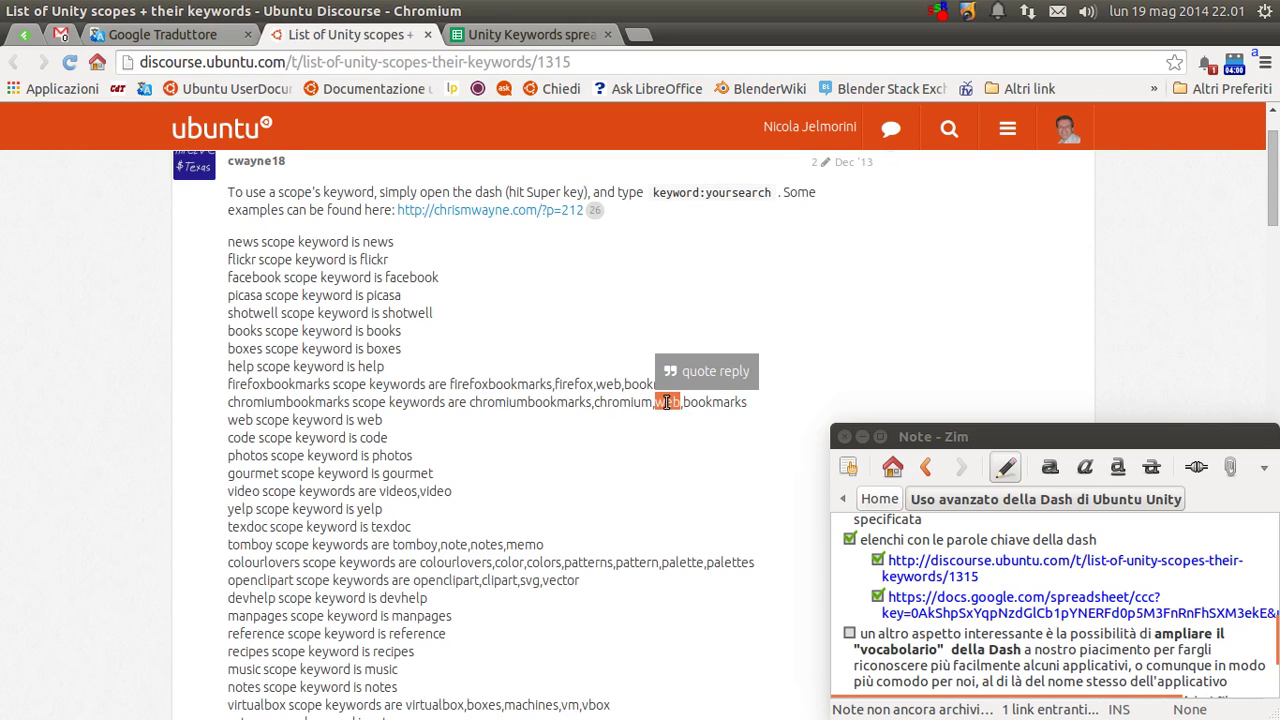
double_click(718, 402)
double_click(543, 402)
left_click(724, 402)
double_click(672, 402)
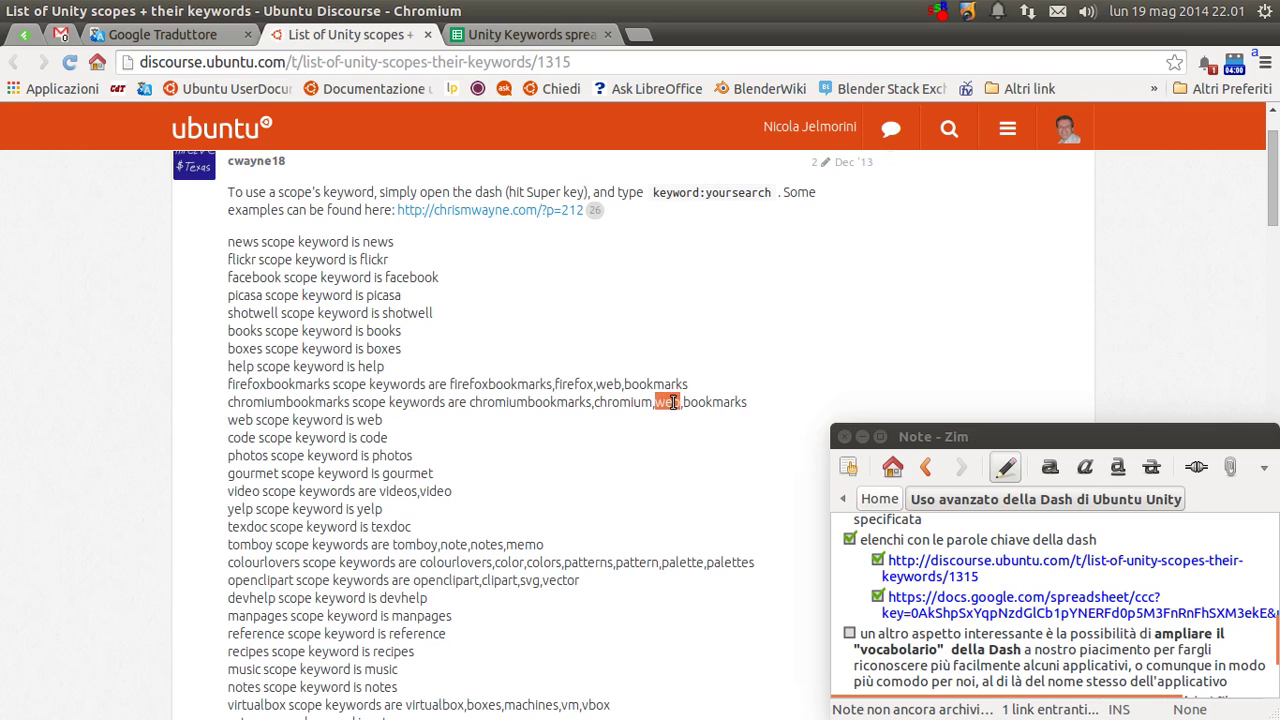
left_click(684, 430)
double_click(669, 402)
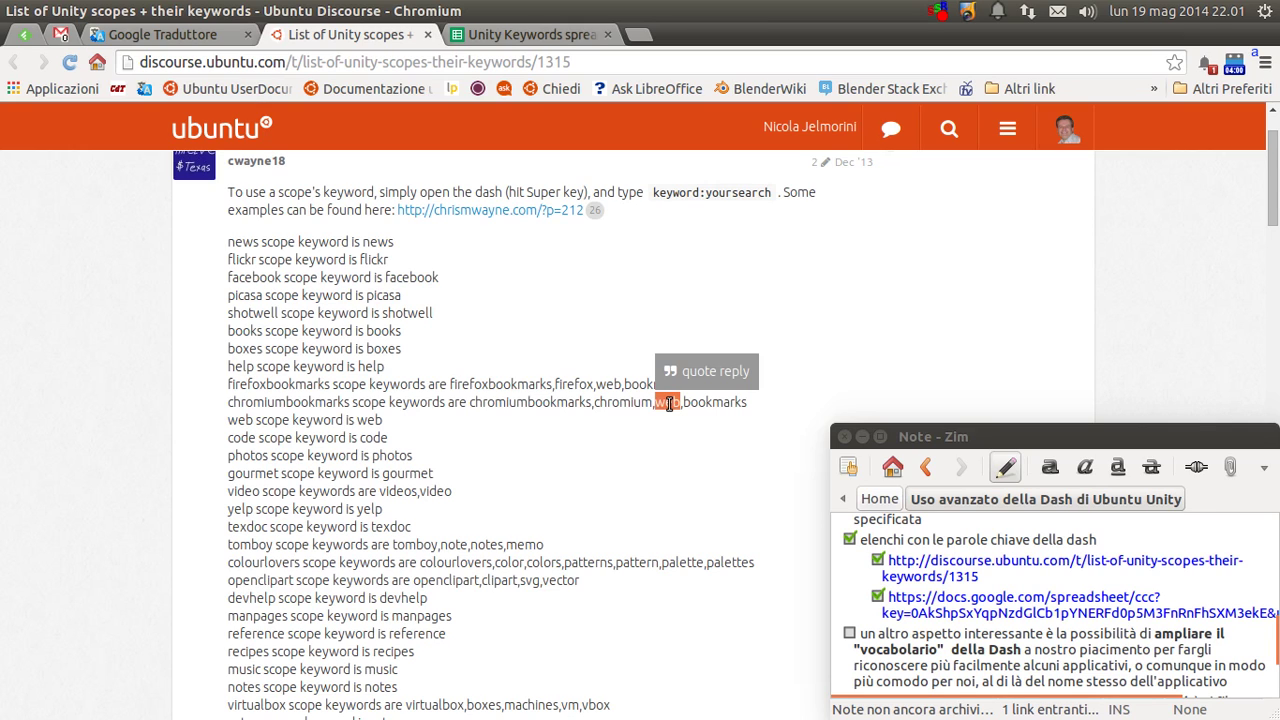
double_click(312, 404)
left_click(312, 404)
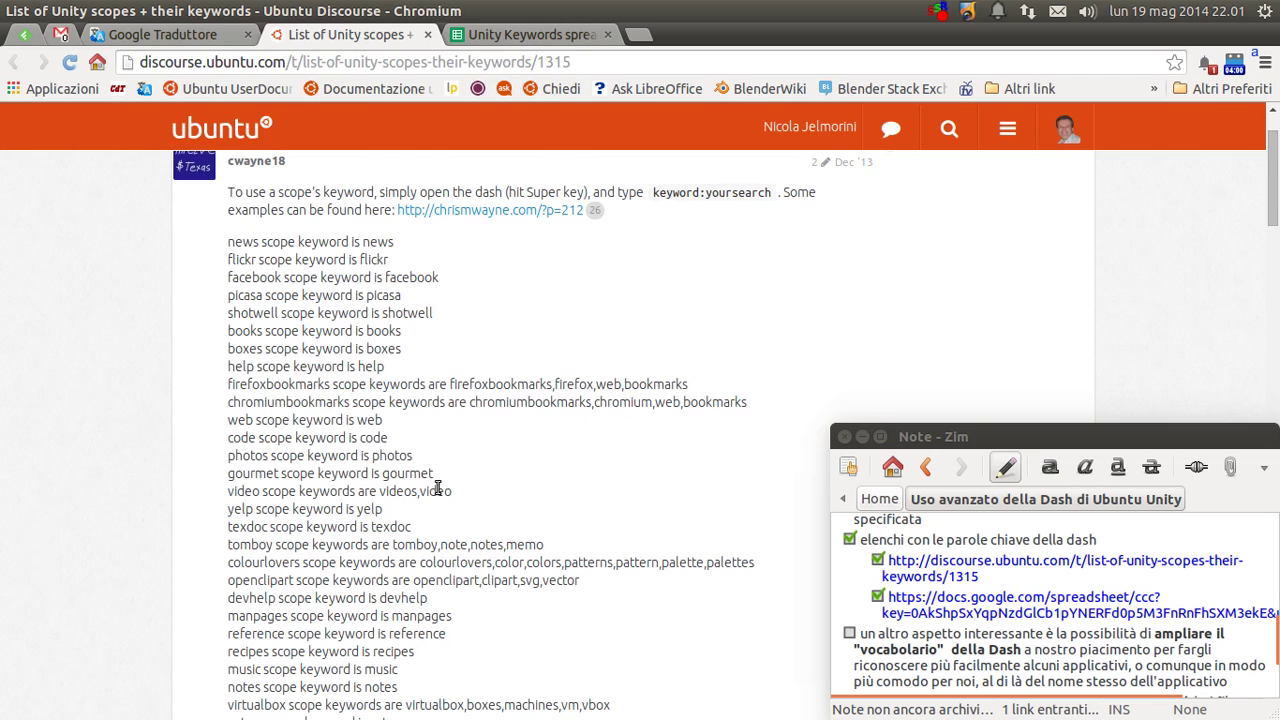
Look through the rest of the scope list down to the Ubuntu Shop entry and go back to the Wikipedia entry.
scroll(437, 488, "down", 4)
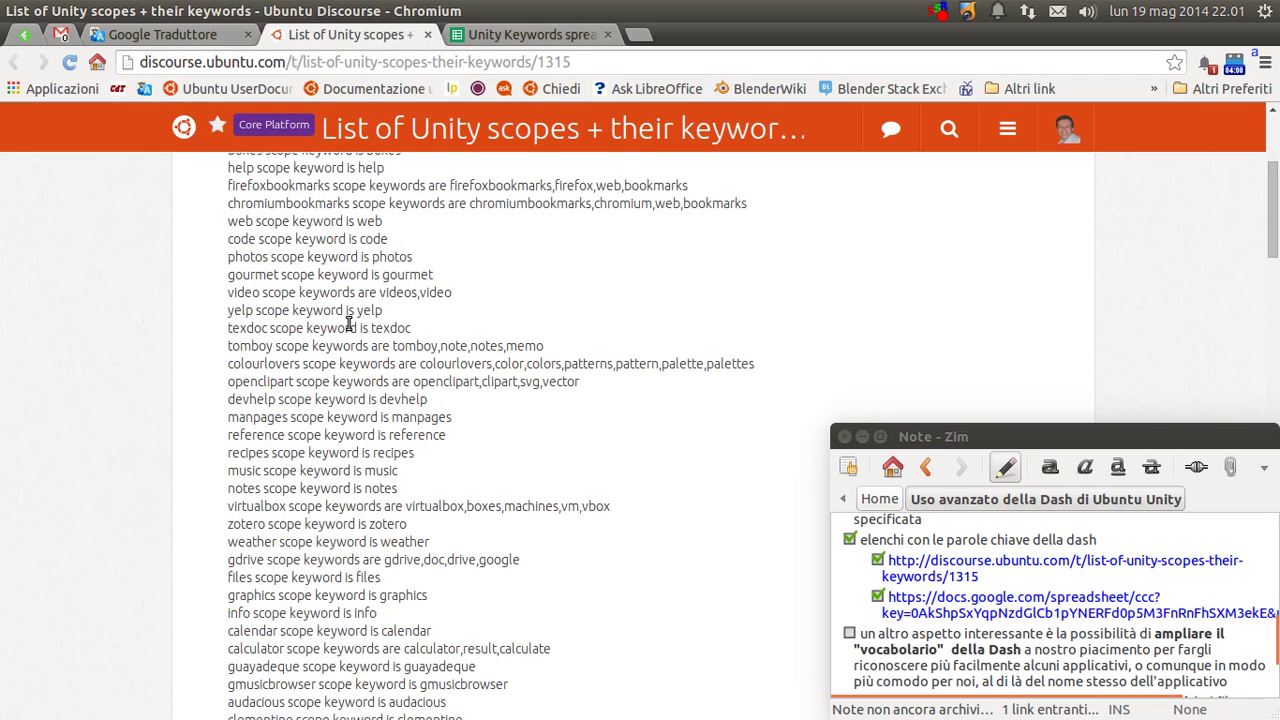
scroll(349, 328, "down", 1)
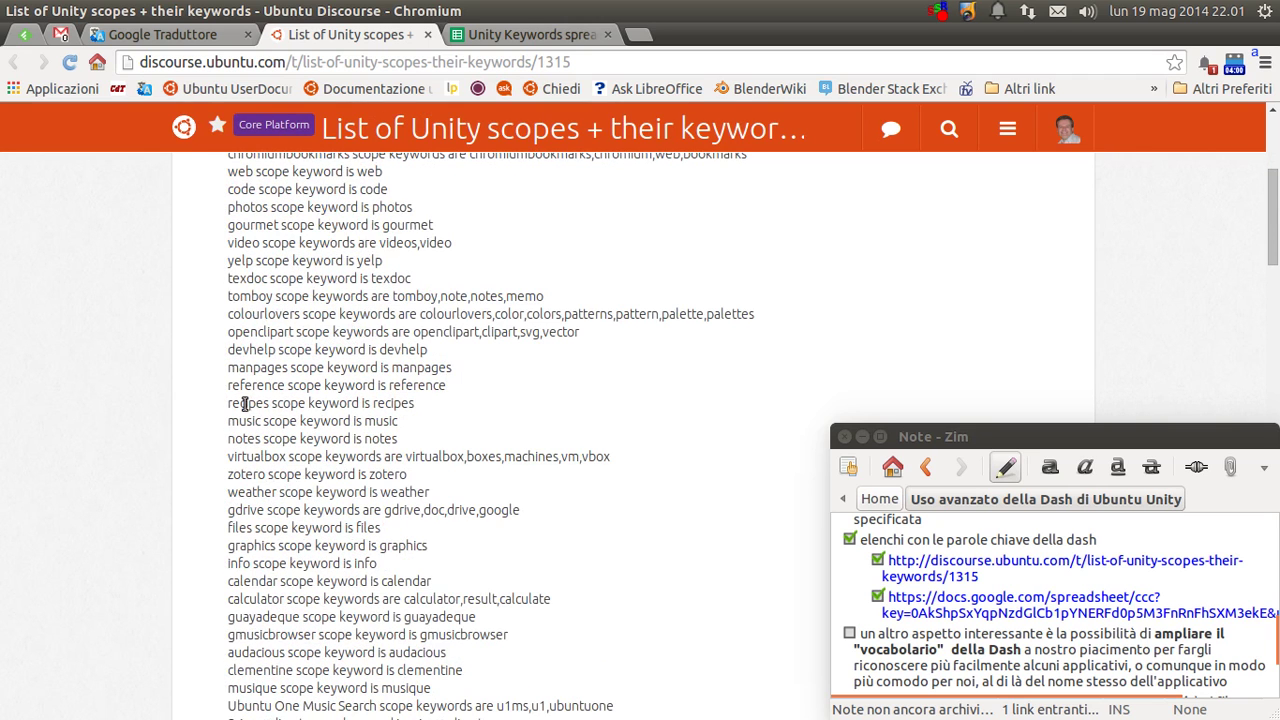
scroll(306, 400, "down", 6)
scroll(311, 400, "down", 7)
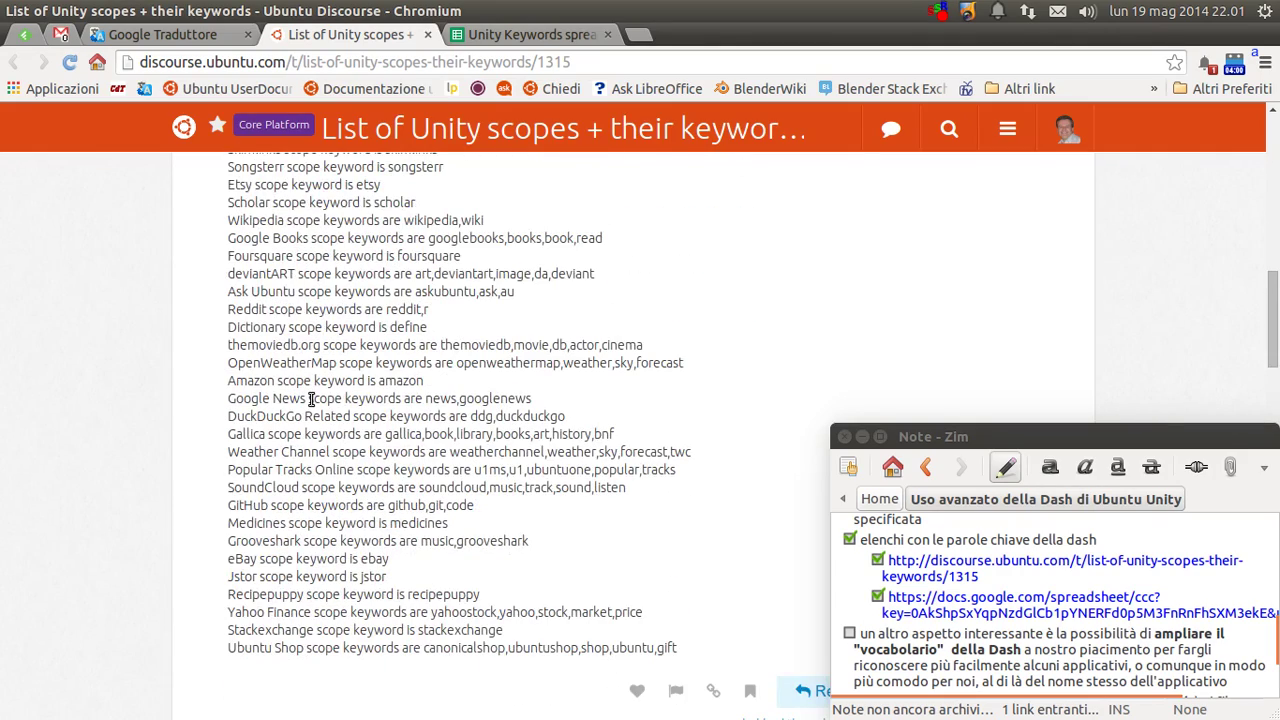
scroll(344, 405, "down", 2)
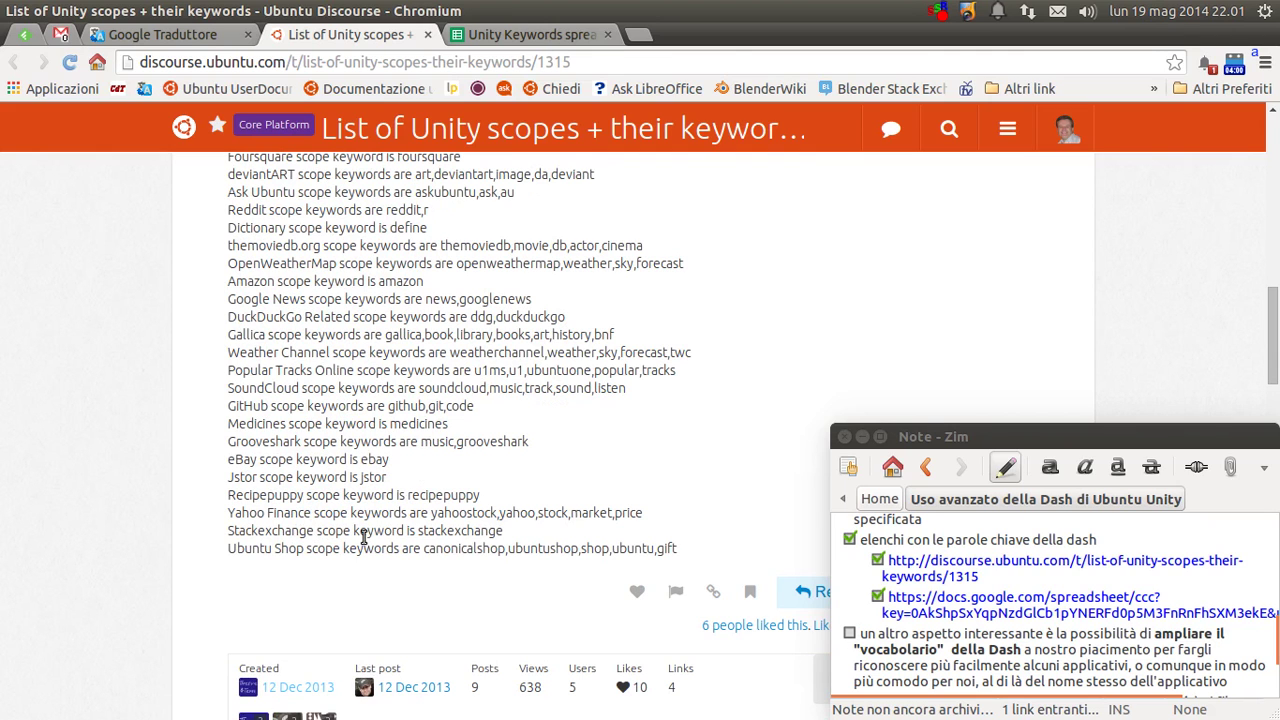
scroll(322, 565, "up", 4)
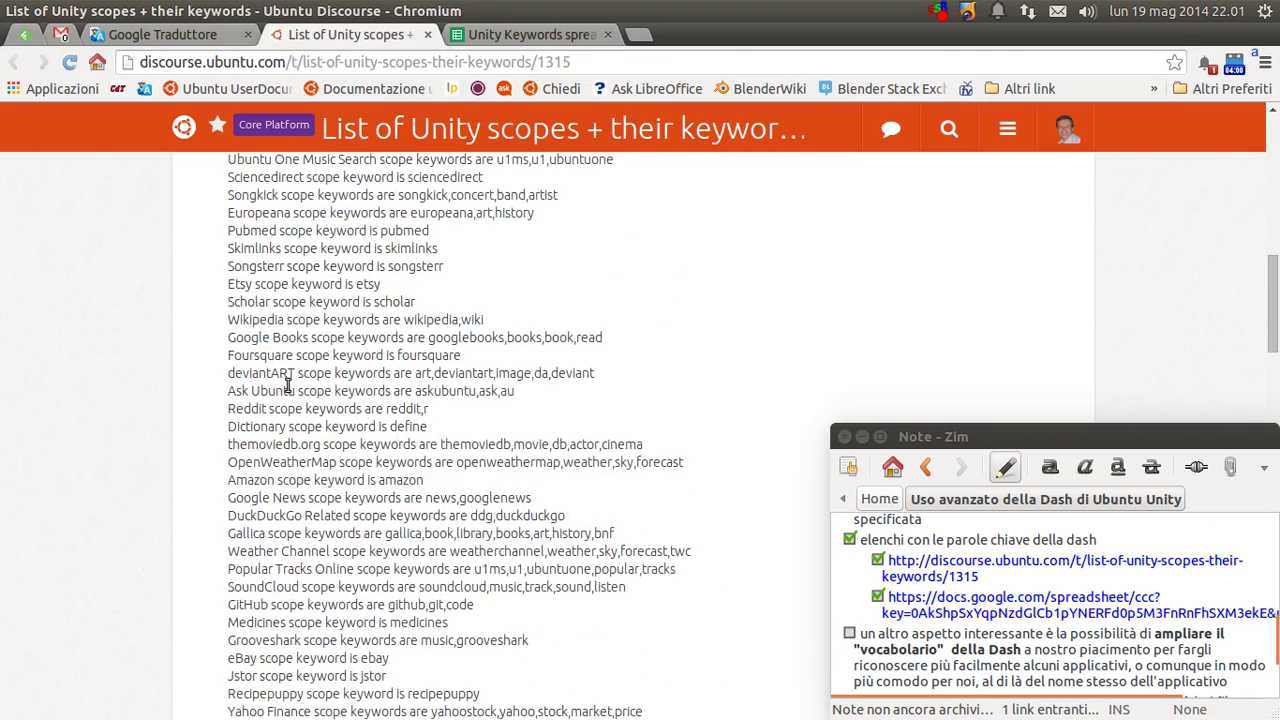
Highlight the Scholar line and then the Wikipedia line with its wiki keyword in the scope list.
left_click_drag(228, 301, 420, 302)
left_click(396, 327)
left_click_drag(230, 322, 459, 320)
left_click(474, 317)
double_click(478, 318)
left_click(500, 322)
scroll(482, 434, "up", 3)
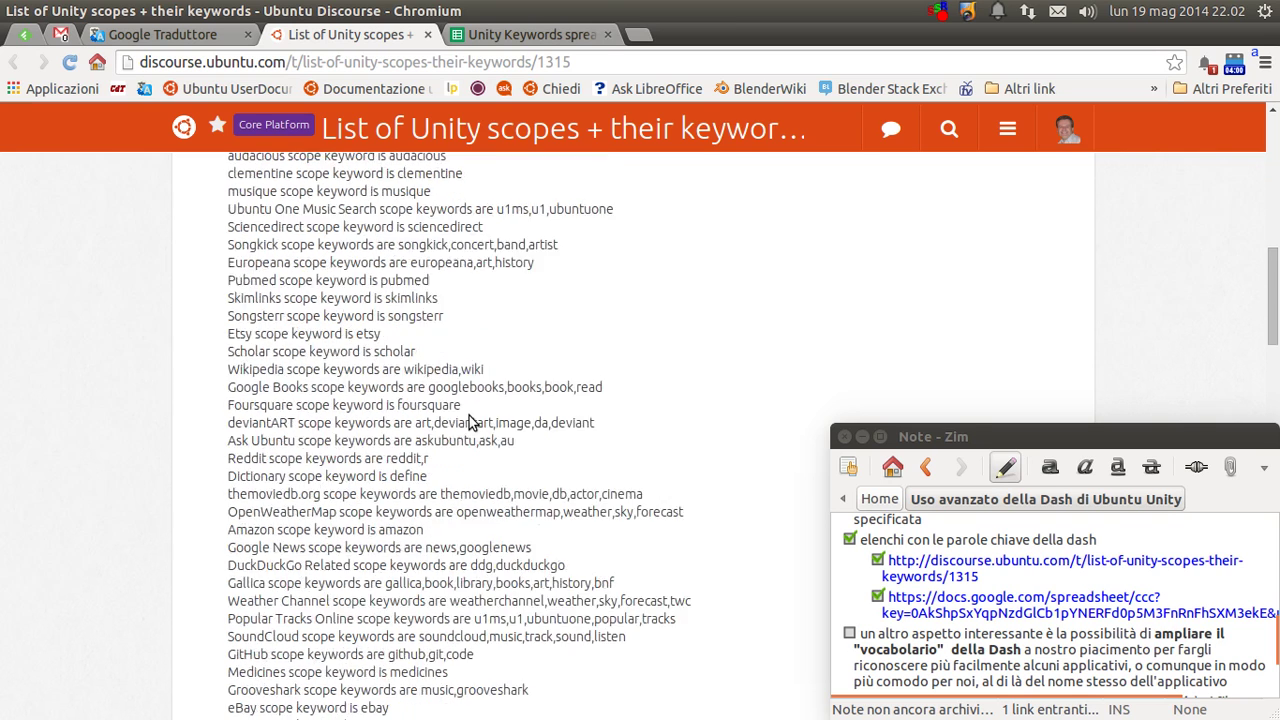
Check the spreadsheet briefly and look through the lower half of the discourse scope list again.
left_click(493, 36)
left_click(345, 34)
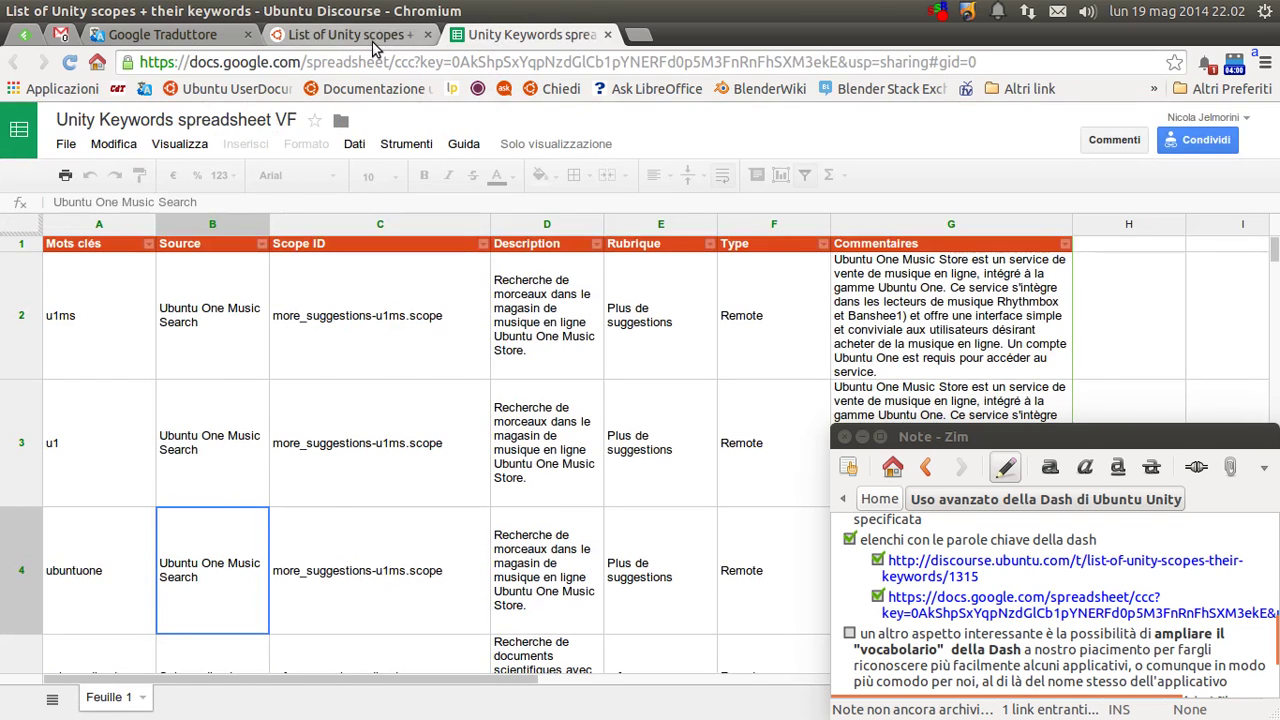
scroll(389, 384, "up", 1)
scroll(389, 384, "down", 7)
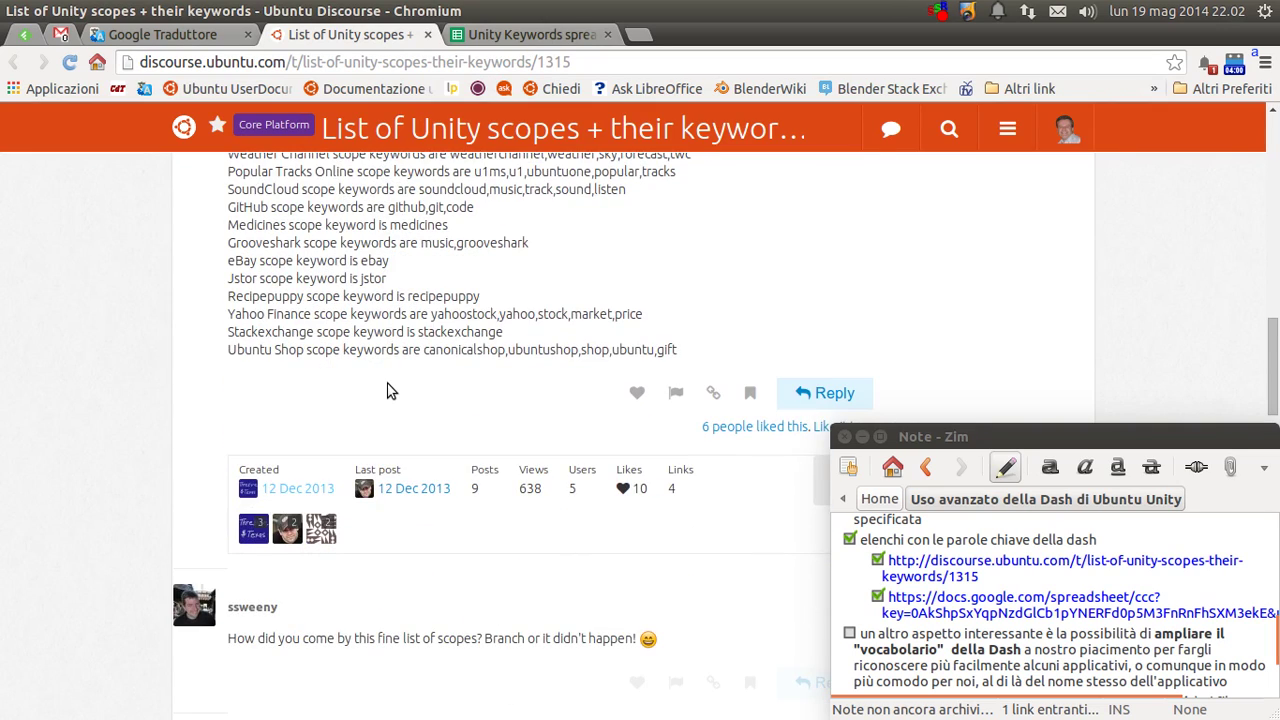
scroll(390, 391, "up", 1)
scroll(380, 365, "up", 3)
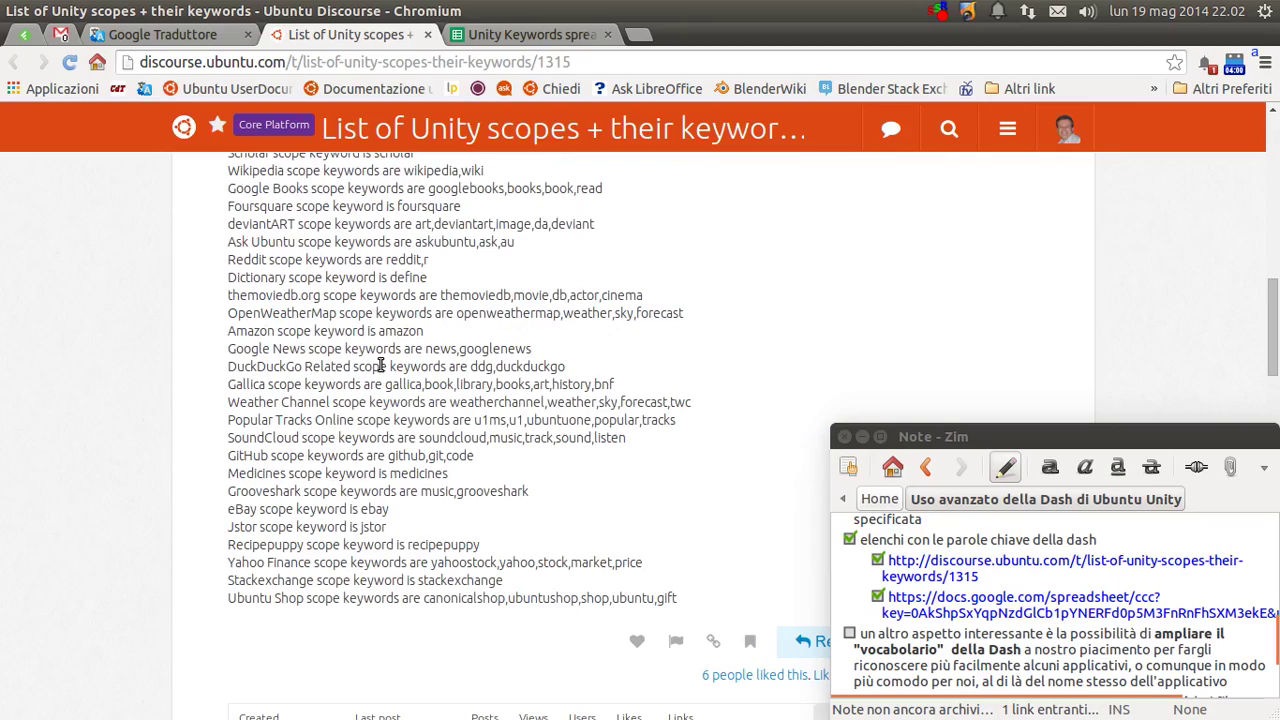
scroll(380, 365, "up", 5)
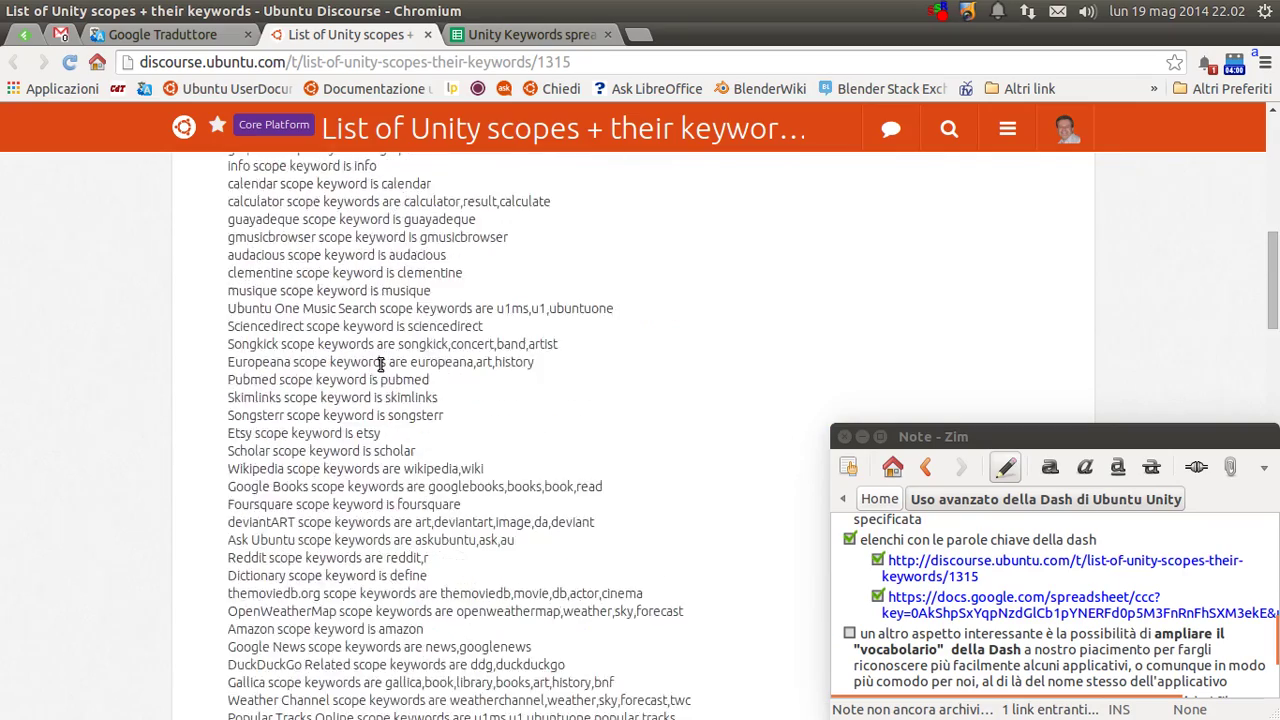
scroll(380, 363, "down", 5)
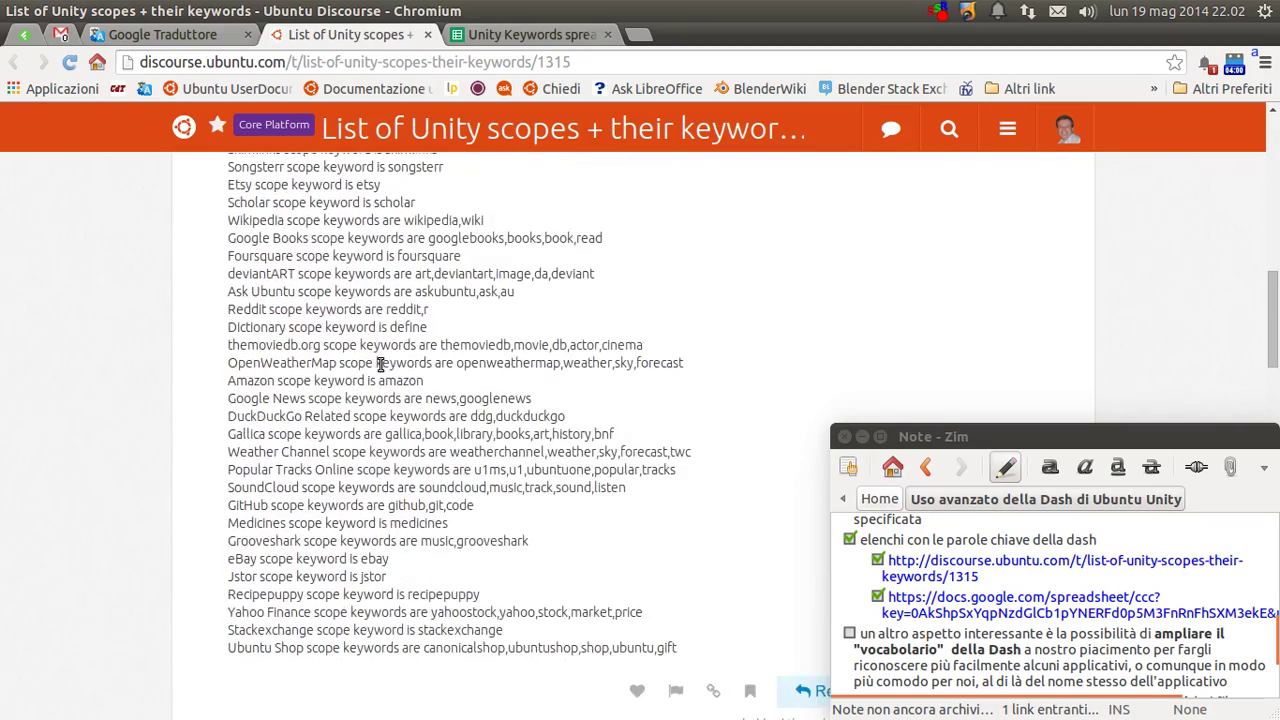
scroll(383, 363, "up", 4)
Mark the Zim item about the possibility of "ampliare il "vocabolario" della Dash" as done.
scroll(971, 614, "down", 2)
scroll(975, 615, "down", 1)
scroll(975, 615, "up", 1)
scroll(975, 615, "down", 1)
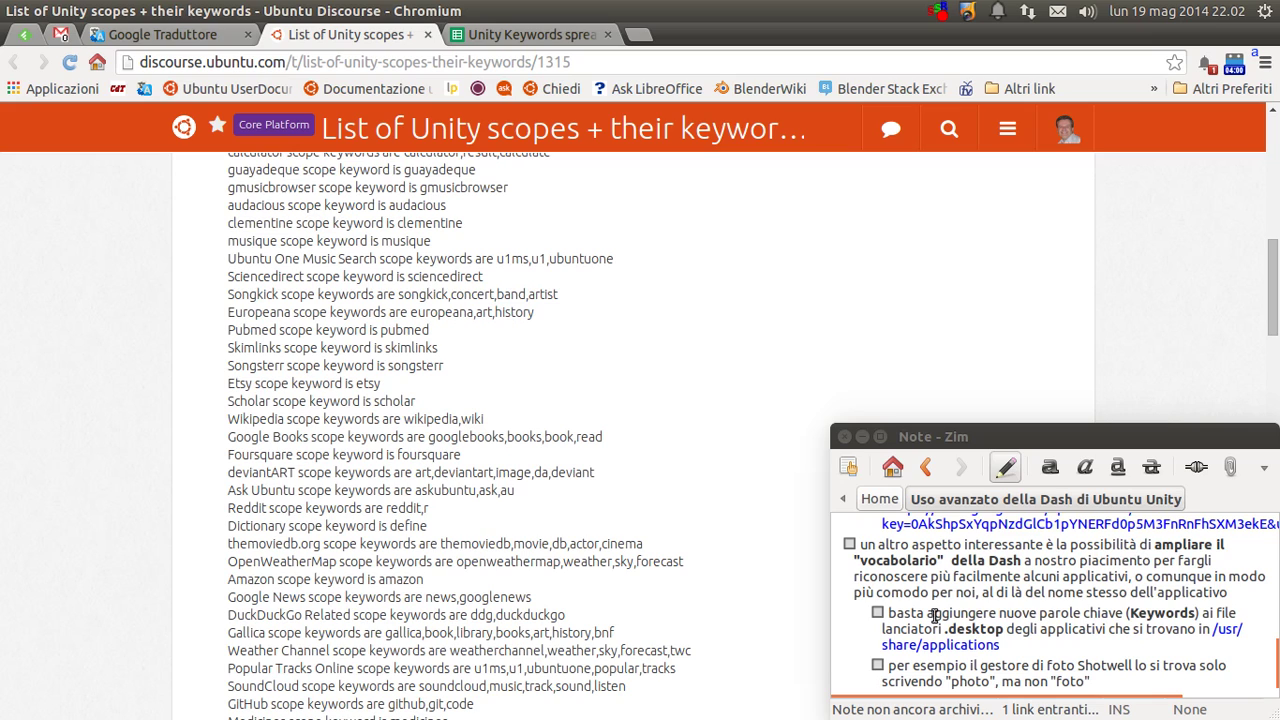
left_click(849, 544)
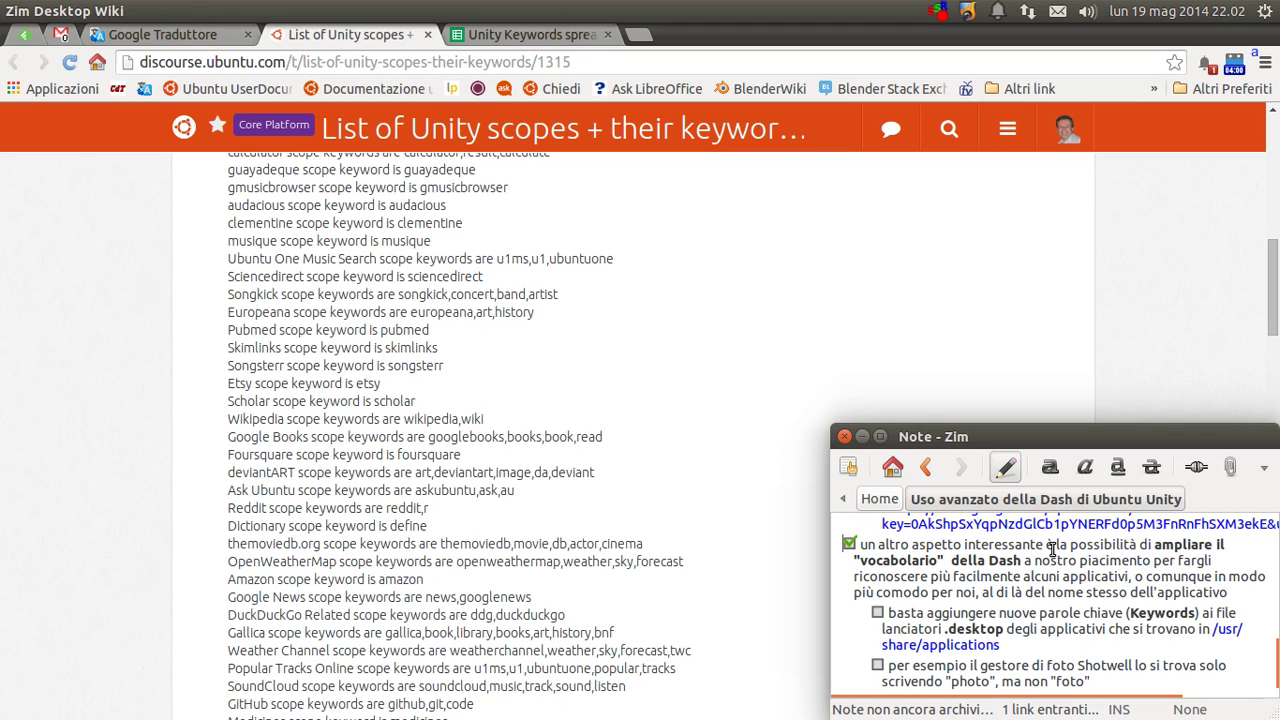
Read through the "vocabolario" item in Zim, highlighting its passages on recognising applications more easily, and clear the selection.
left_click_drag(1154, 544, 1138, 577)
left_click(1037, 561)
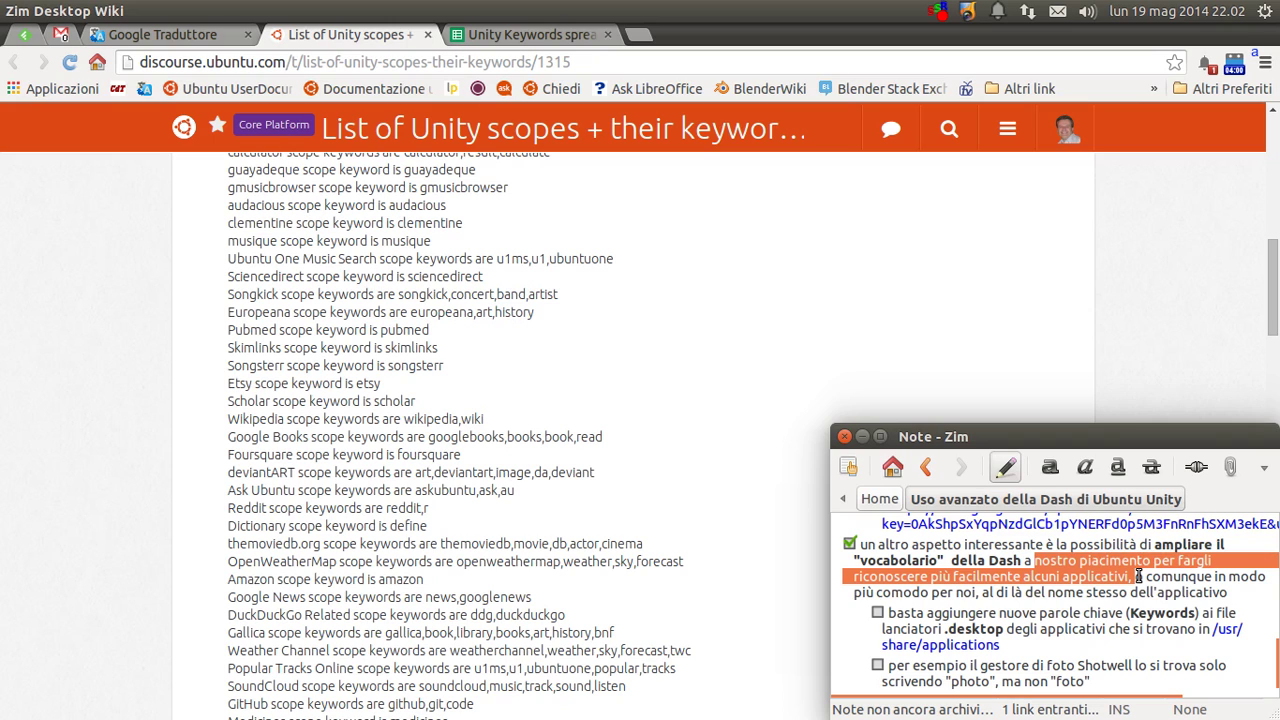
left_click_drag(1138, 577, 1170, 577)
left_click(932, 592)
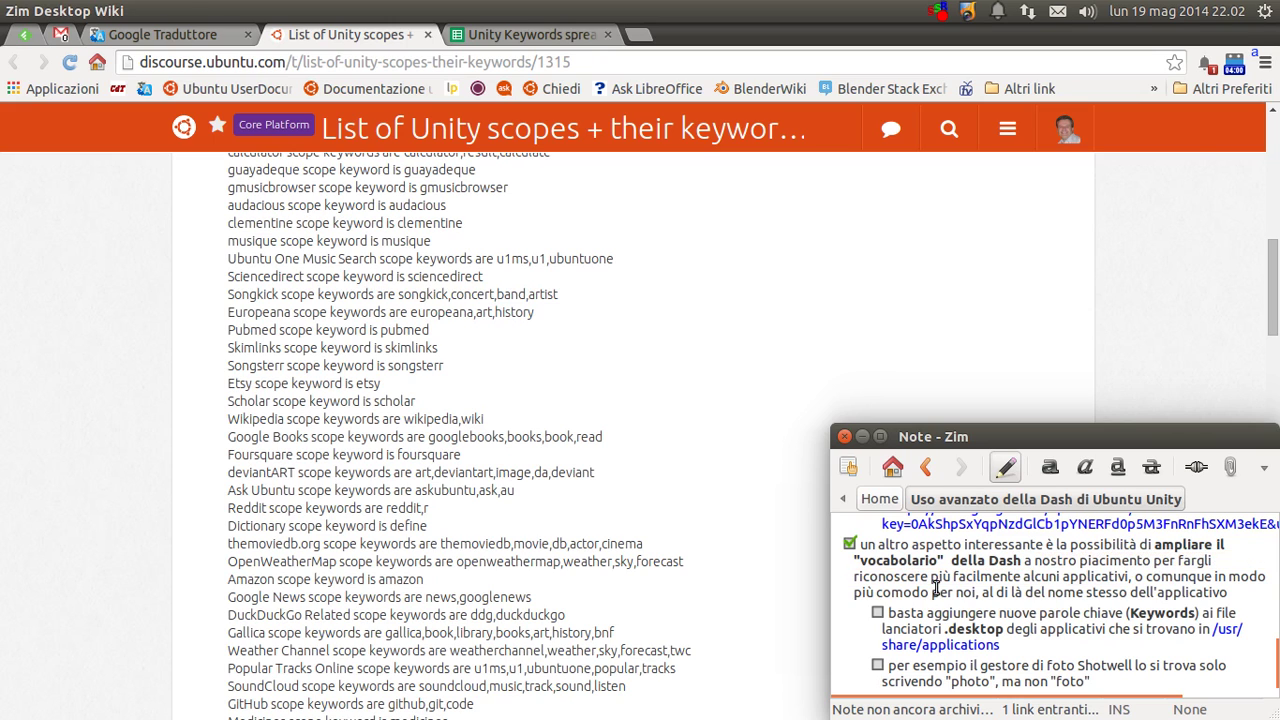
scroll(988, 569, "down", 1)
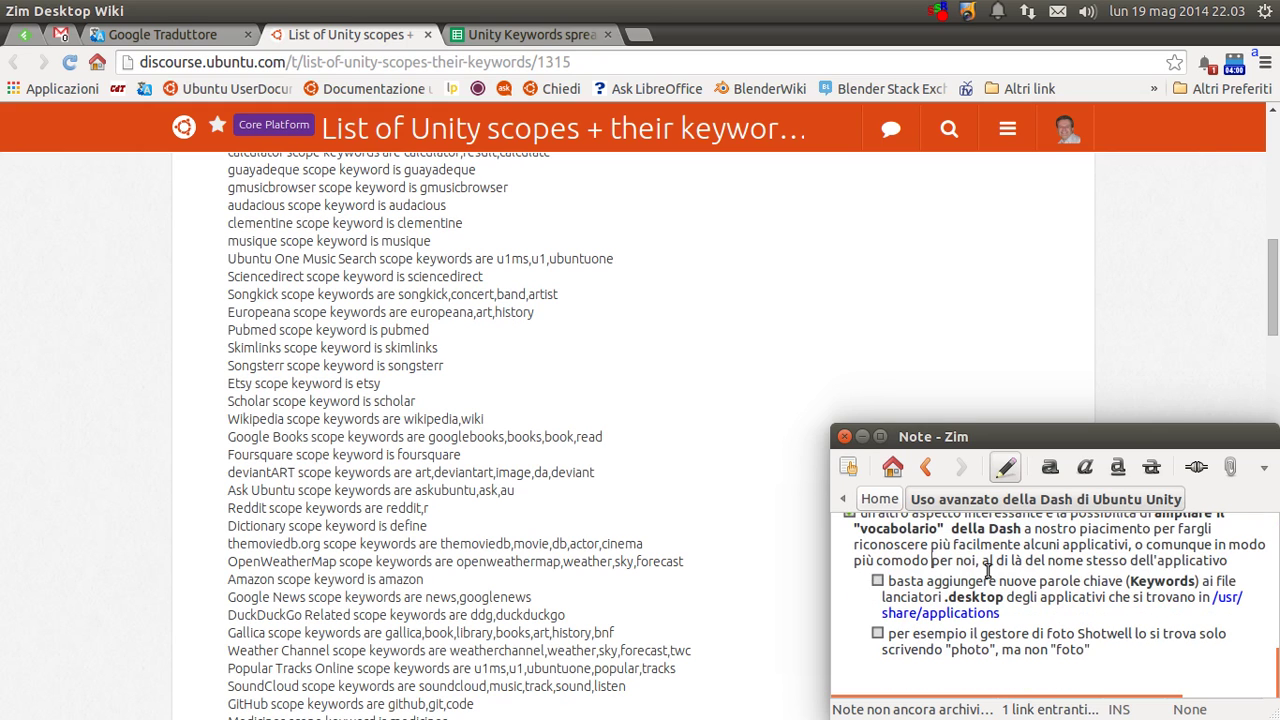
scroll(1074, 548, "up", 1)
double_click(1230, 592)
left_click_drag(1038, 593, 864, 549)
left_click(922, 560)
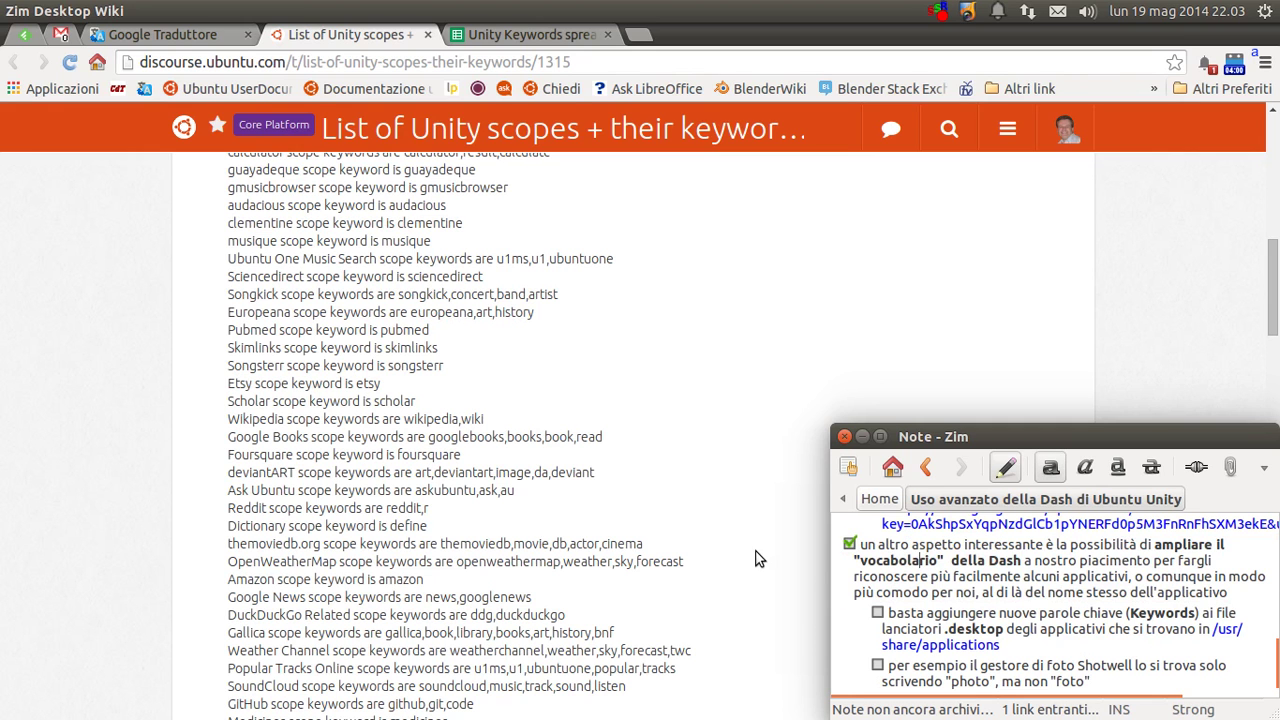
Open the Dash's applications scope, search it for "shot" and clear the search.
key("super")
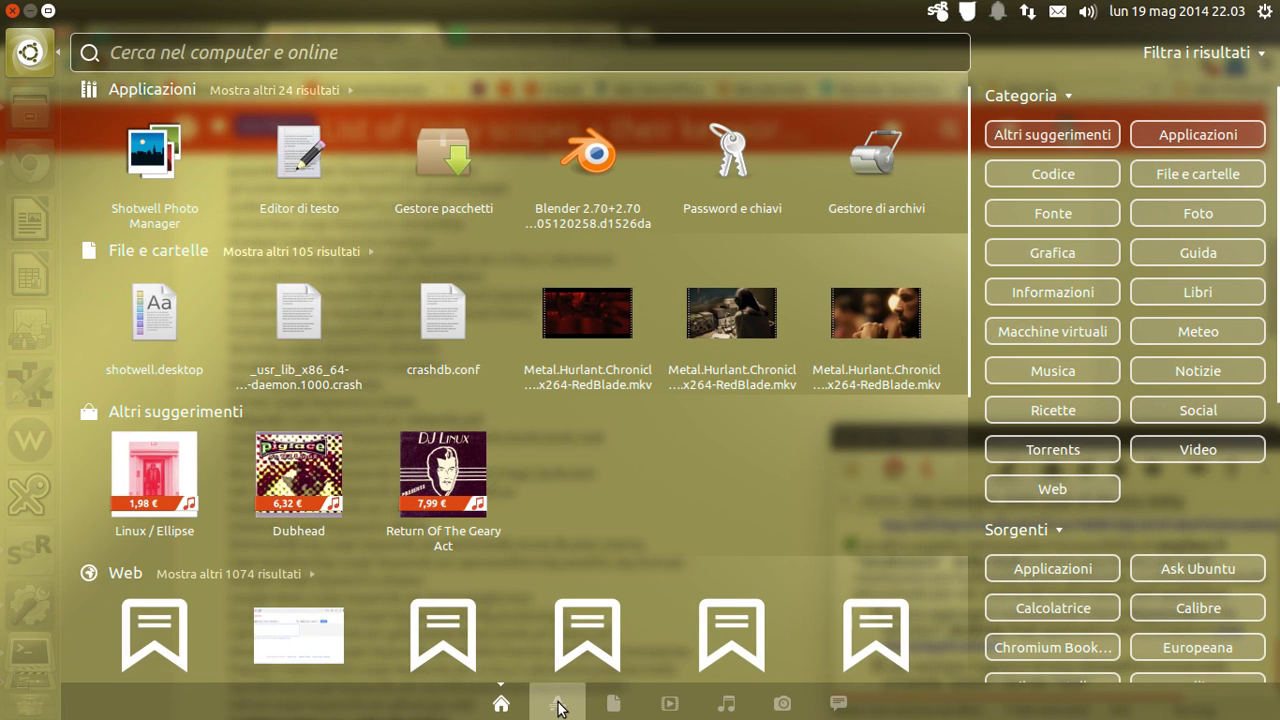
left_click(566, 706)
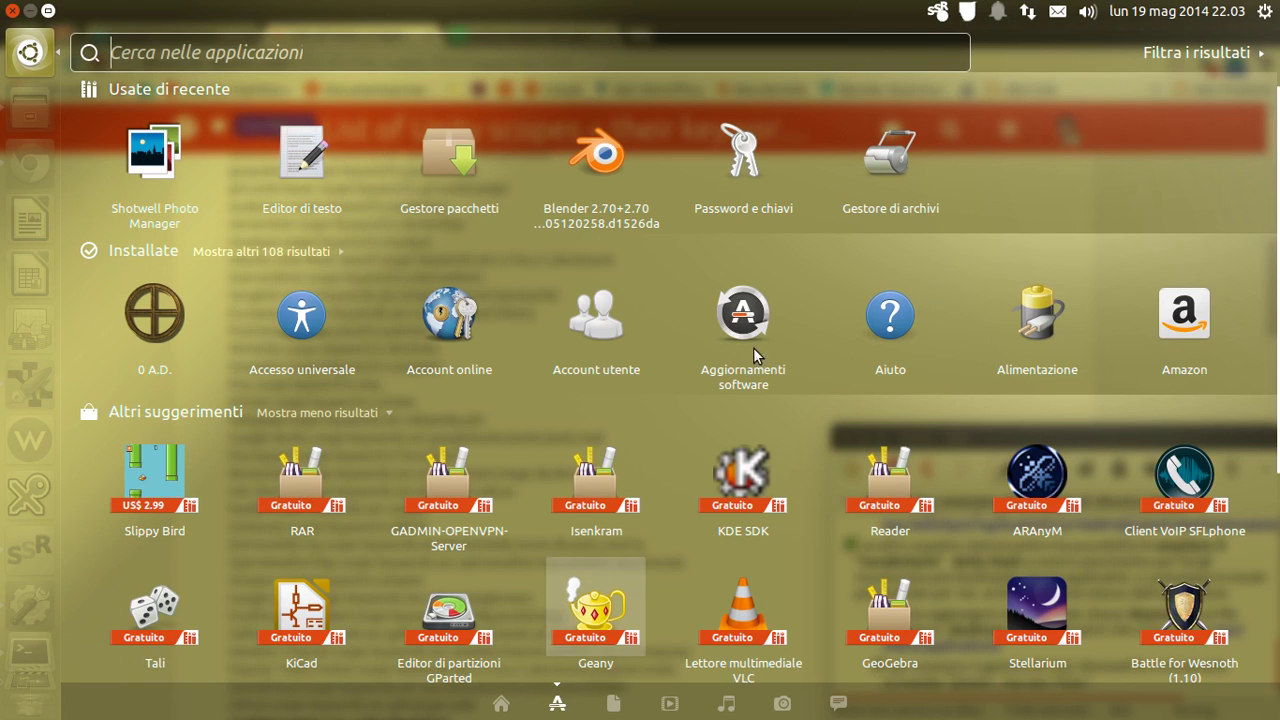
left_click(500, 702)
left_click(557, 708)
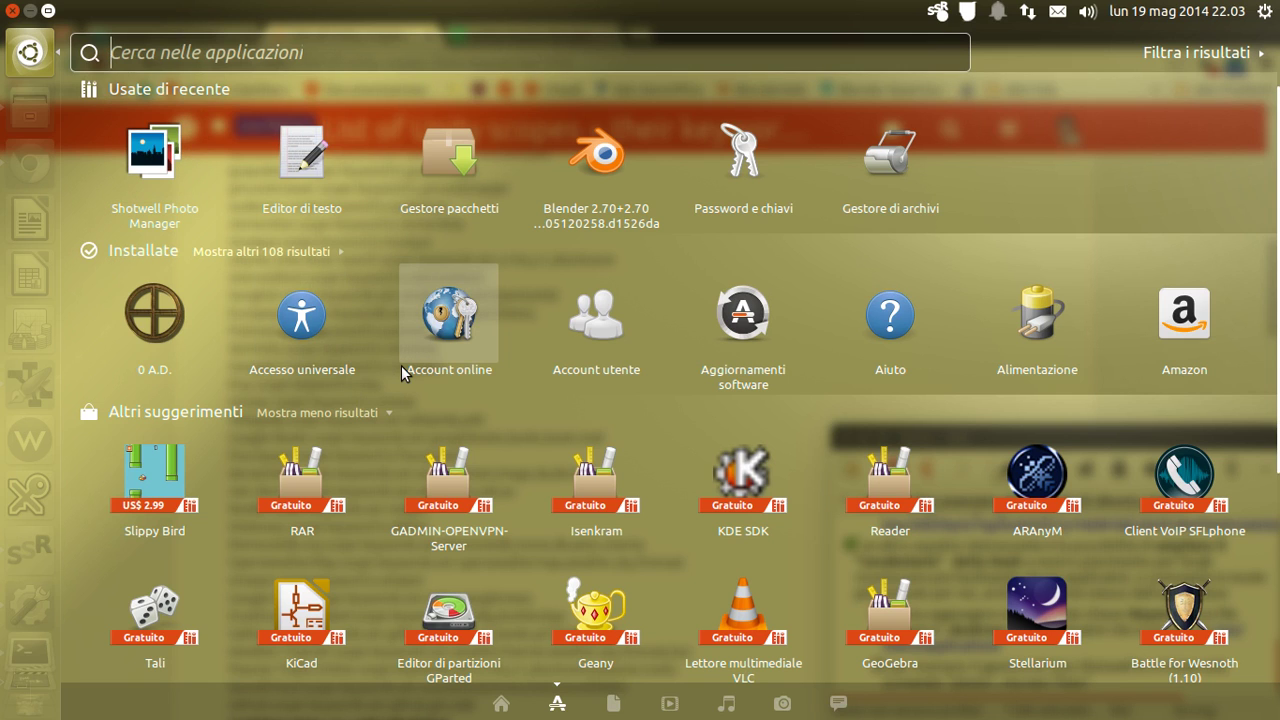
left_click(209, 46)
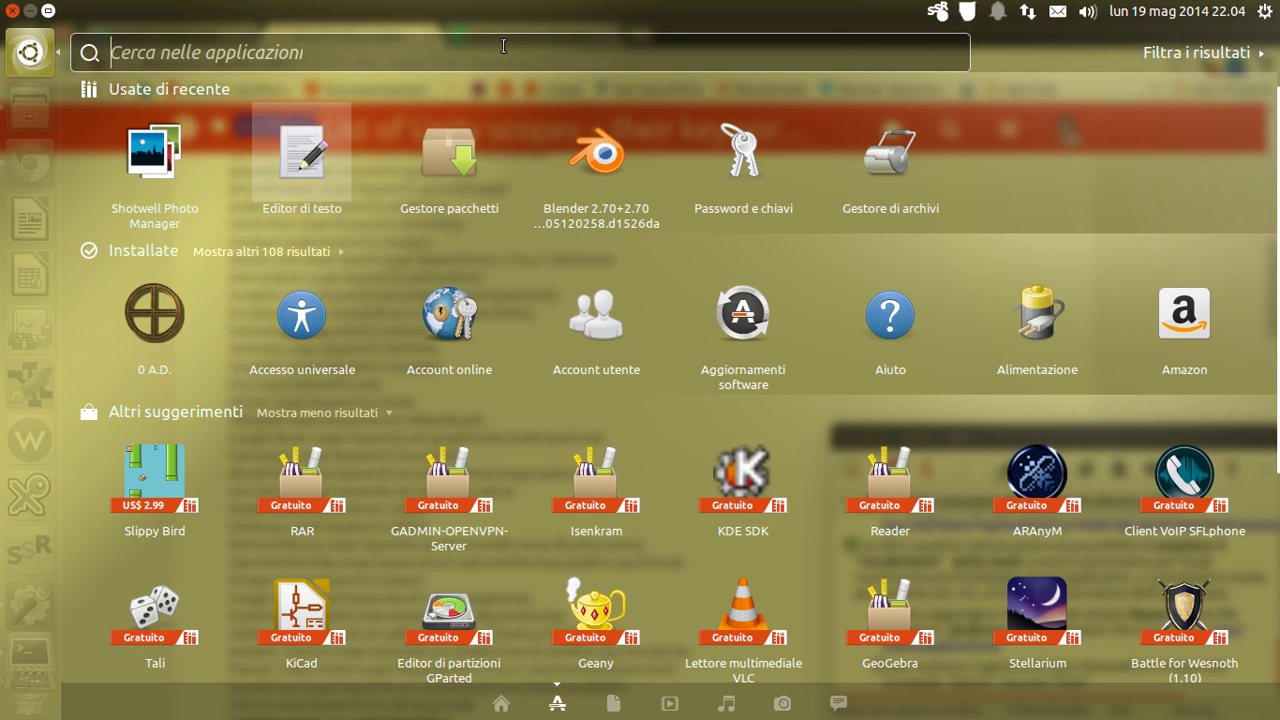
type("shot")
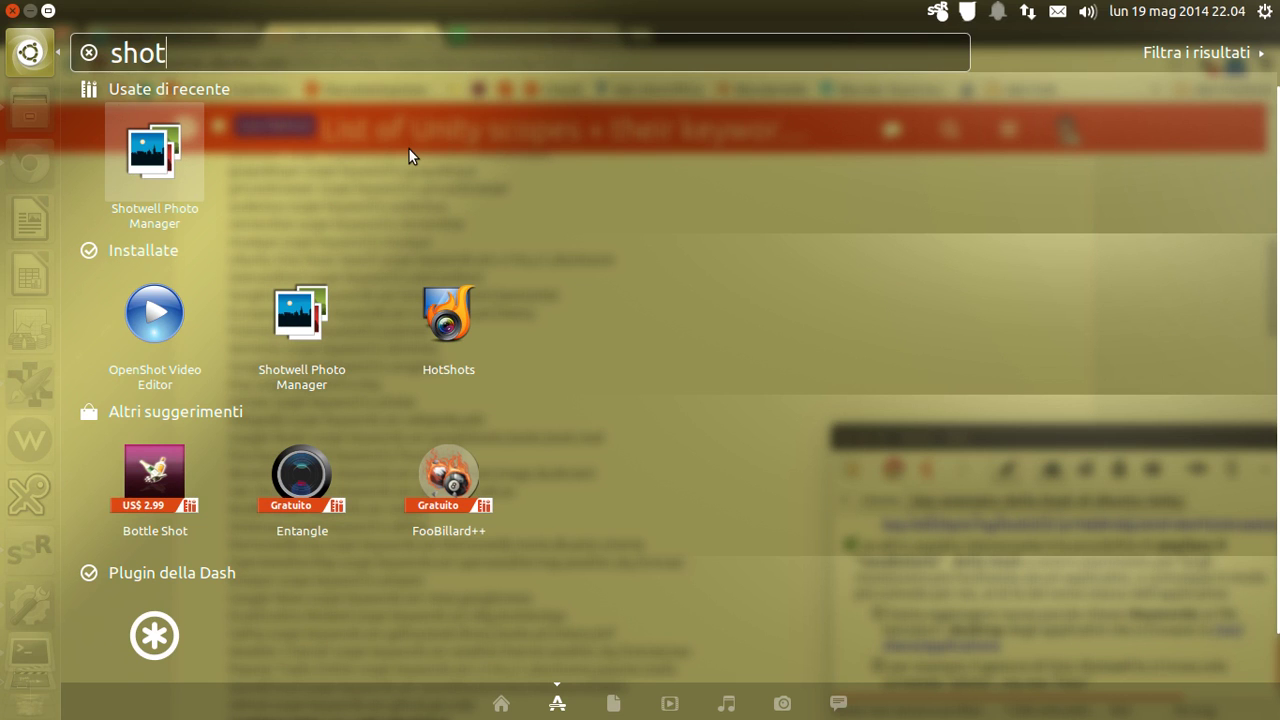
key("BackSpace")
key("BackSpace")
key("BackSpace")
key("BackSpace")
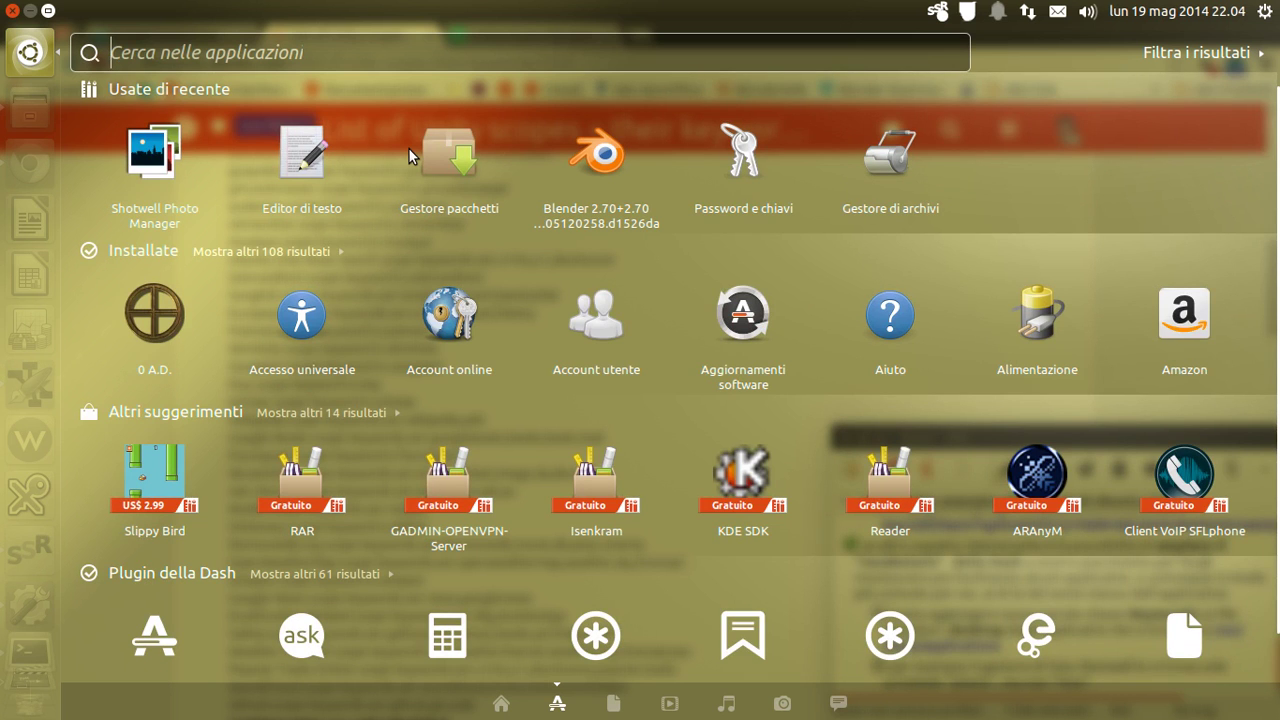
Search the Dash applications for "photo" and empty the query.
type("phot")
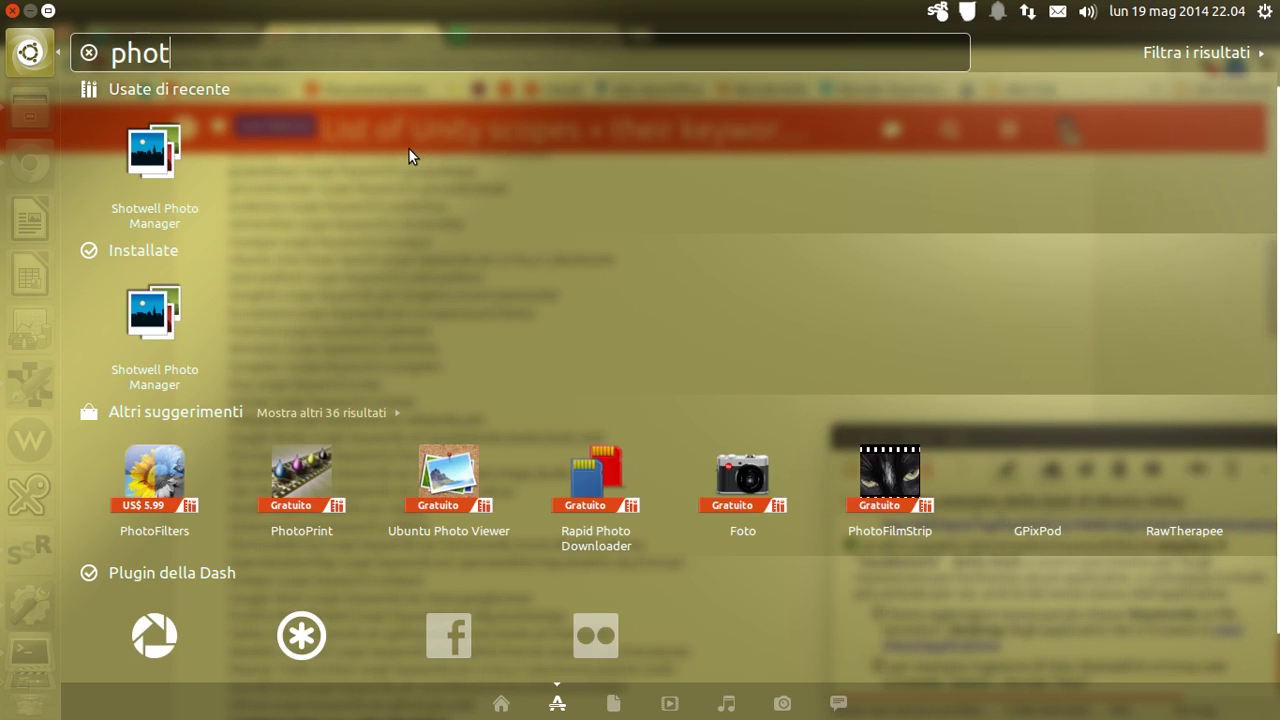
type("o")
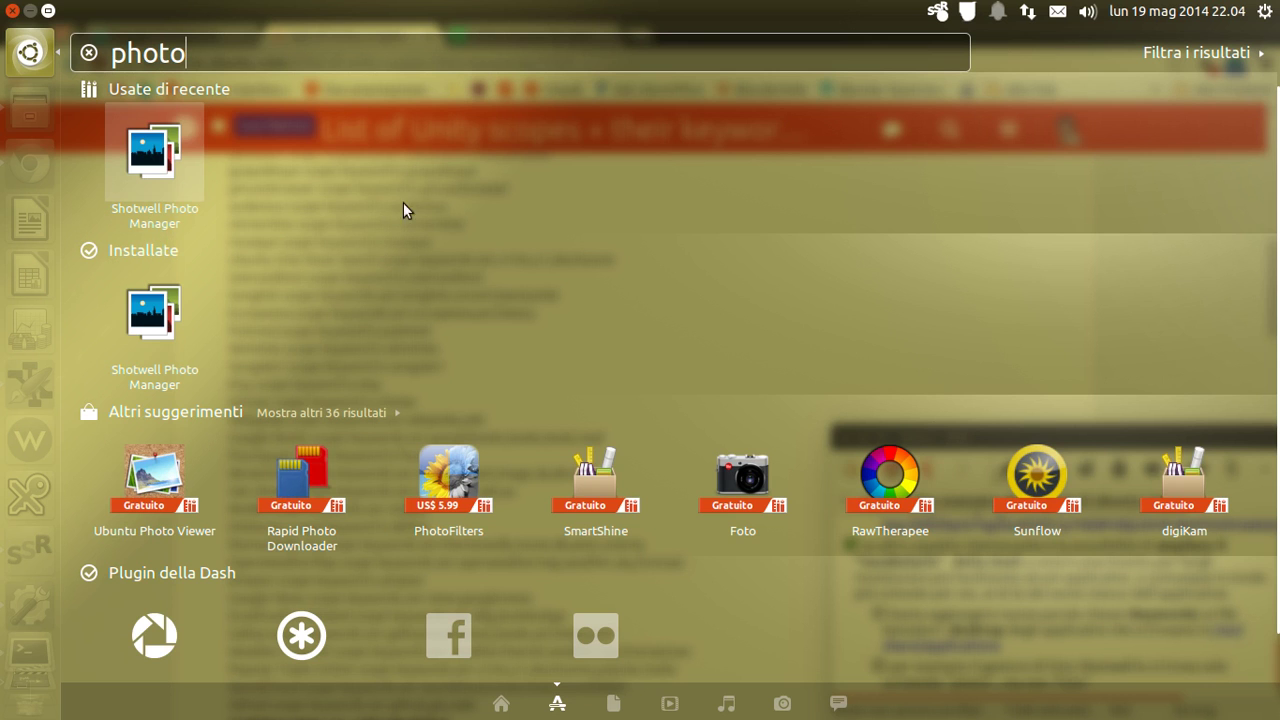
key("BackSpace")
key("BackSpace")
key("BackSpace")
key("BackSpace")
key("BackSpace")
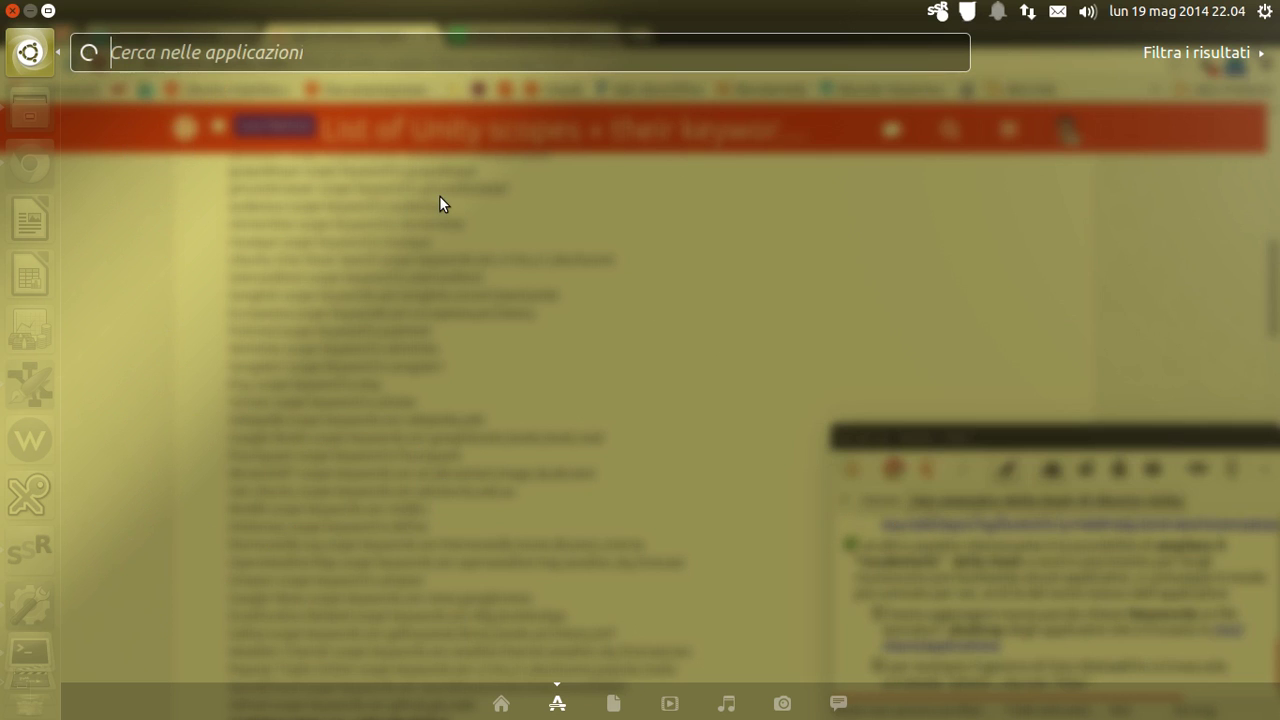
Search the Dash applications for "manager" and empty the query.
type("manager")
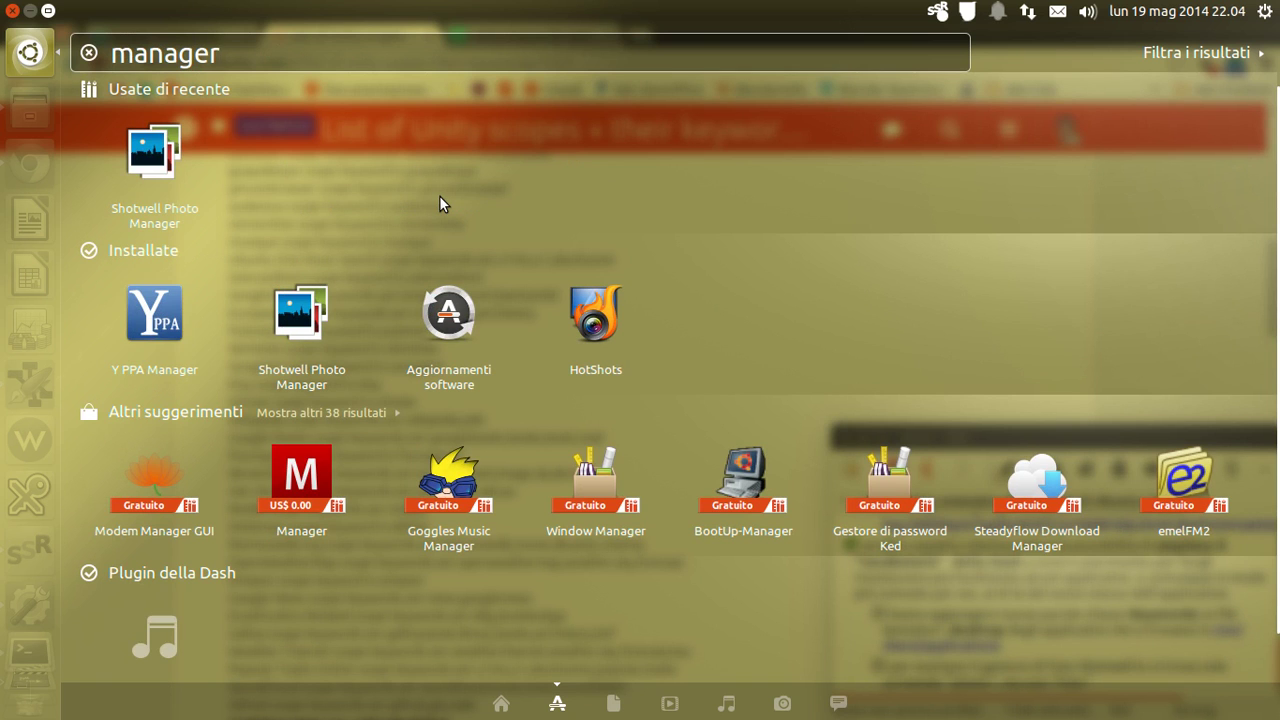
key("BackSpace")
key("BackSpace")
key("BackSpace")
key("BackSpace")
key("BackSpace")
key("BackSpace")
key("BackSpace")
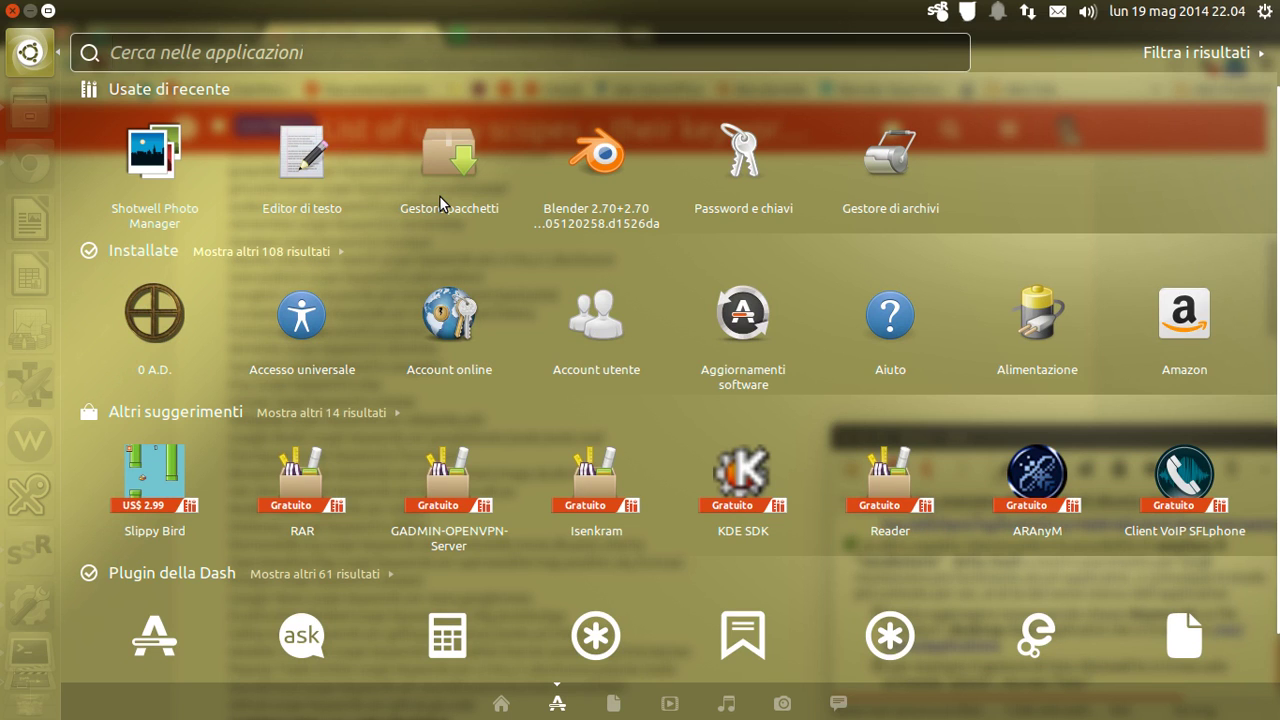
Search the Dash applications for "foto", clear the query and close the Dash.
type("fot")
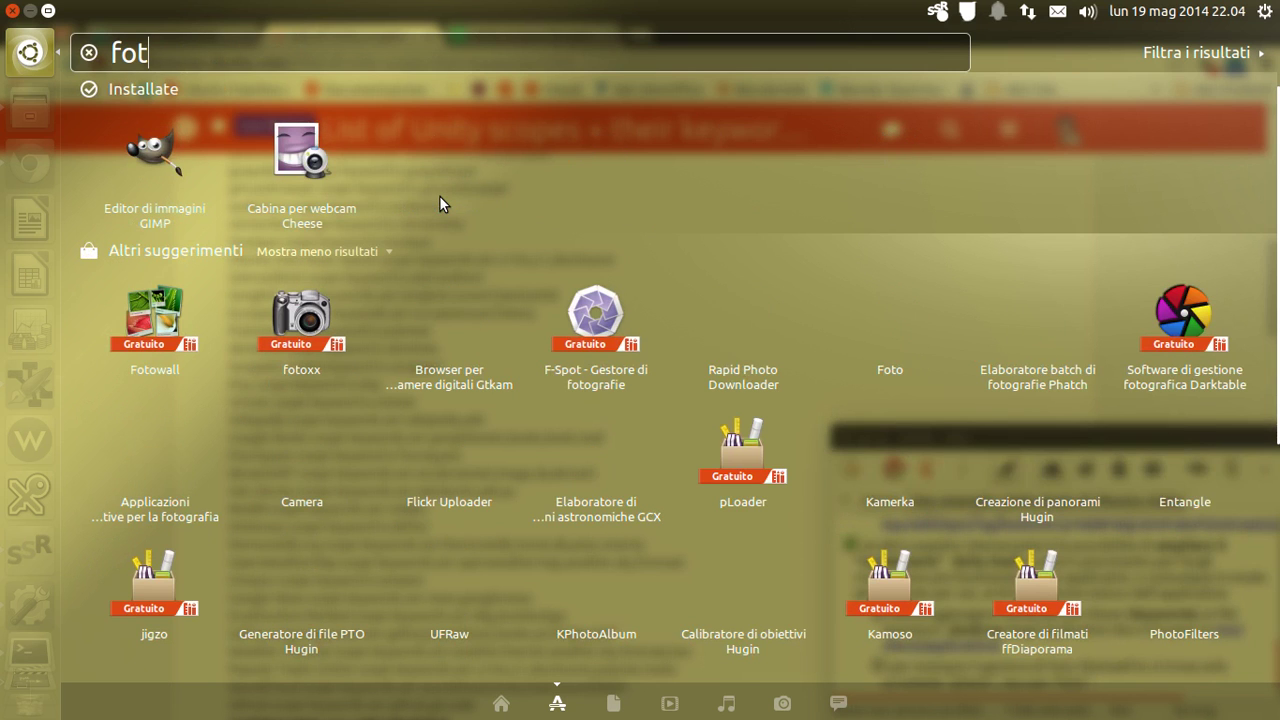
type("o")
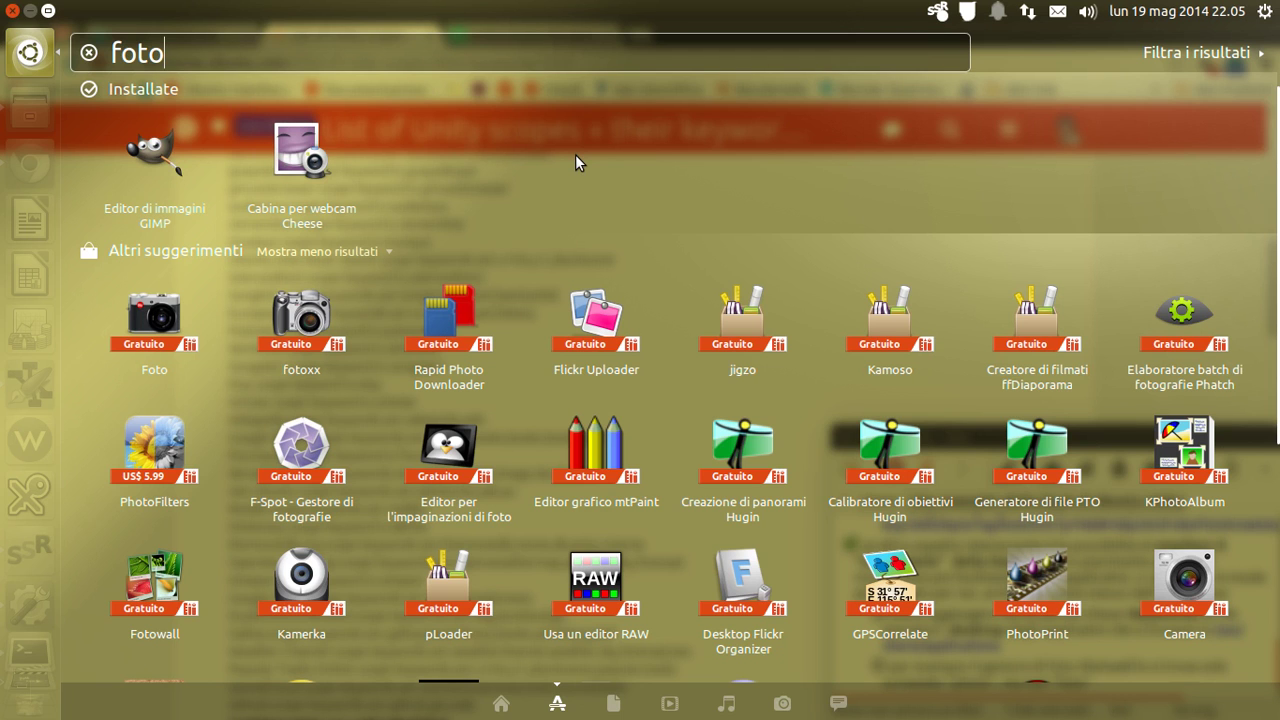
key("BackSpace")
key("BackSpace")
key("BackSpace")
key("BackSpace")
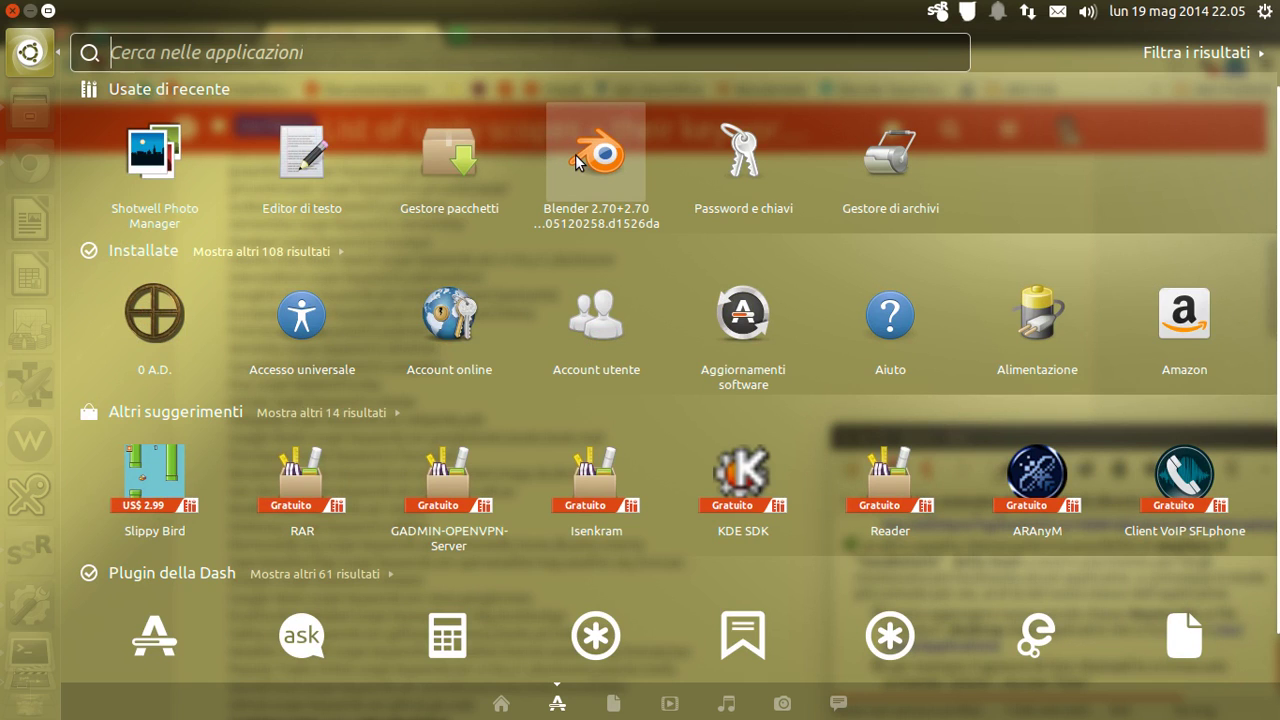
key("Escape")
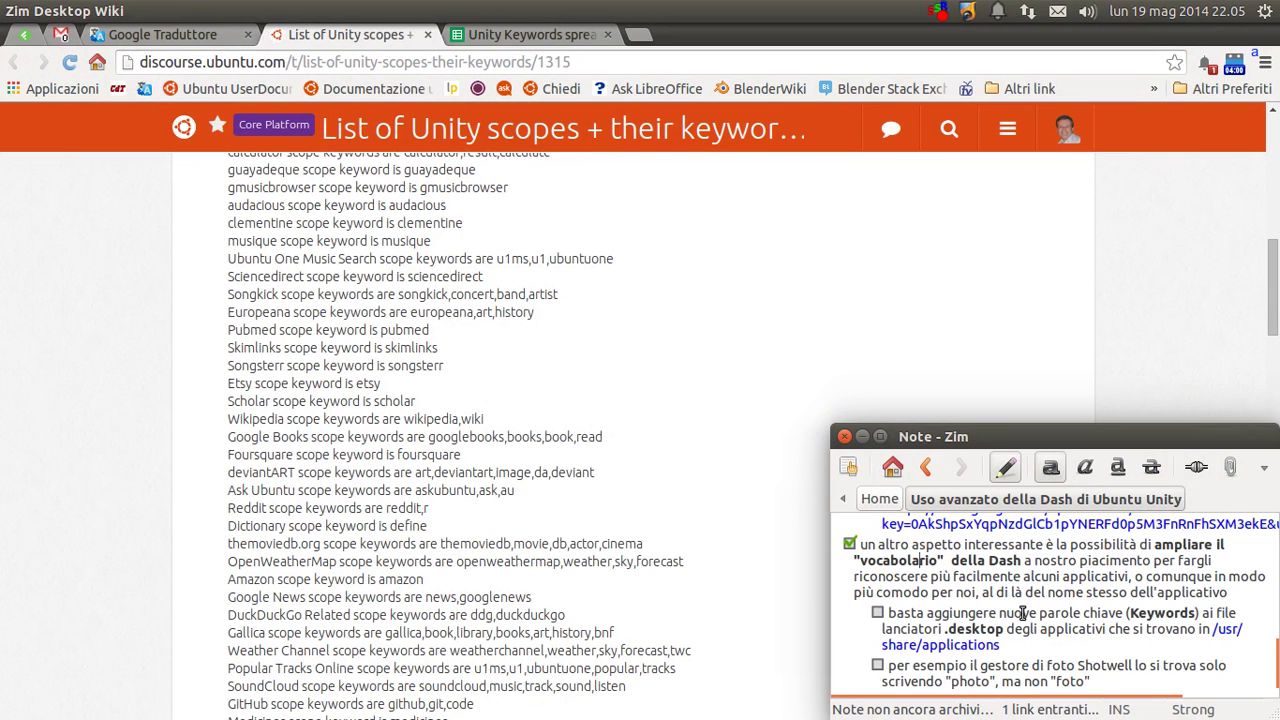
Switch to the file manager's /usr/share/applications folder and mark the Zim item about adding new Keywords to the .desktop launchers as done.
key("alt+Tab")
key("alt+Tab")
key("alt+Tab")
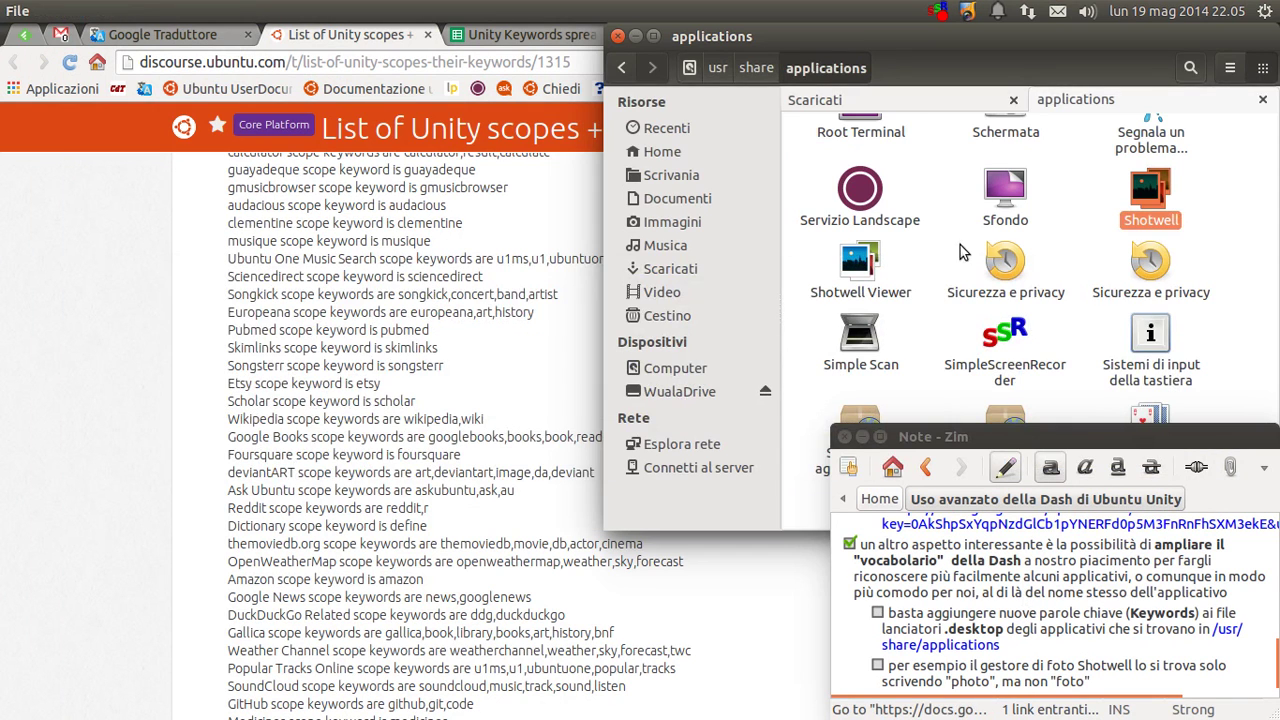
left_click(944, 233)
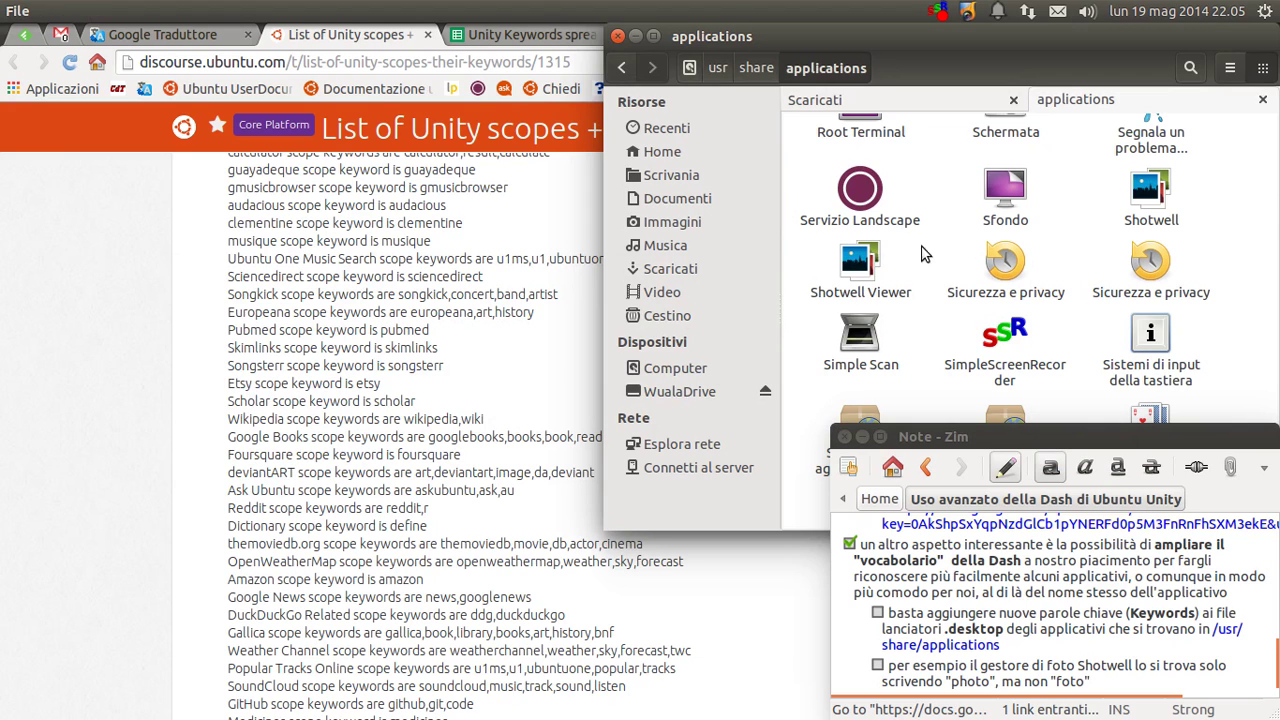
left_click(878, 614)
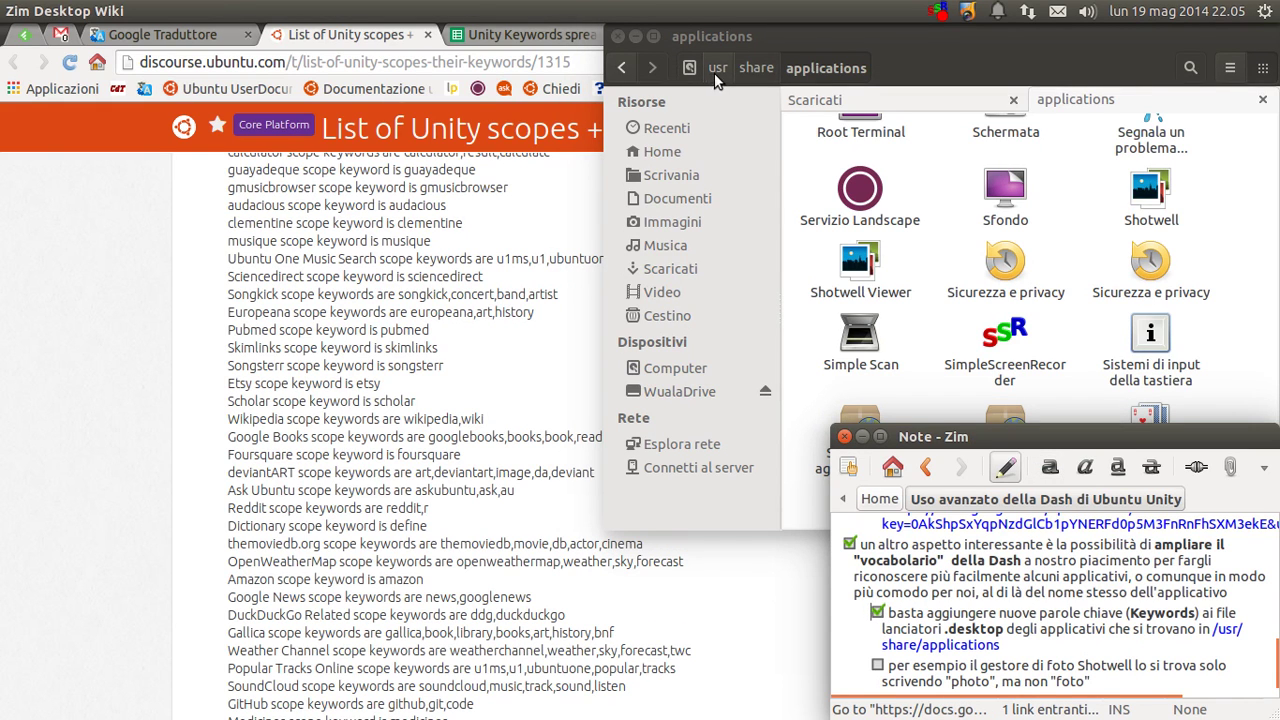
Look through the launchers in /usr/share/applications and open Shotwell's shotwell.desktop file in the text editor.
left_click(932, 178)
scroll(962, 237, "down", 3)
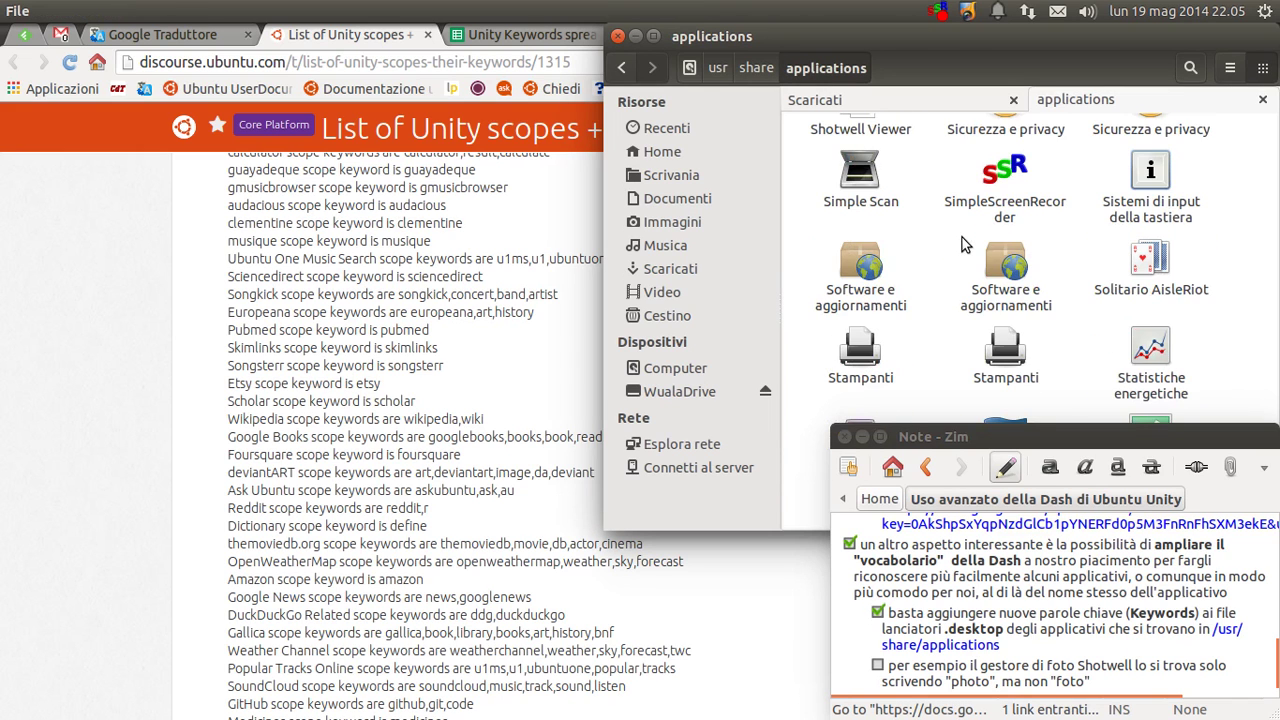
scroll(950, 265, "up", 2)
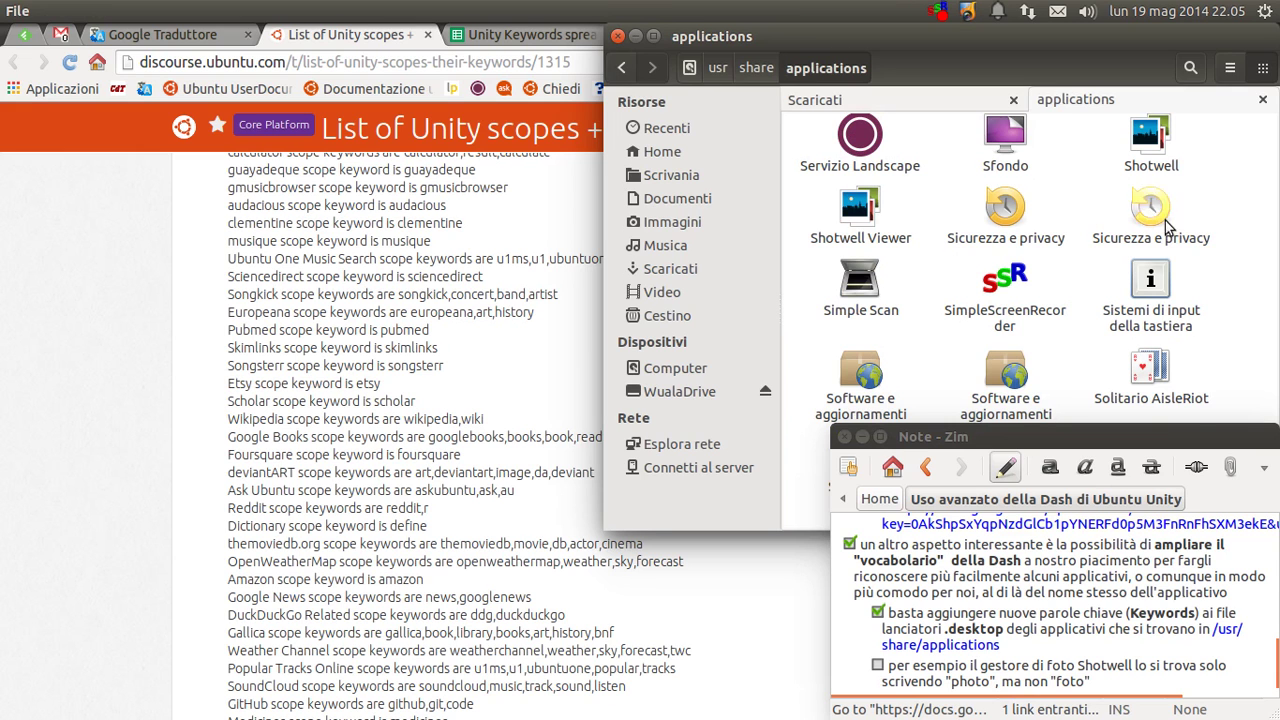
scroll(1193, 223, "up", 5)
scroll(1193, 223, "up", 6)
scroll(1193, 223, "down", 10)
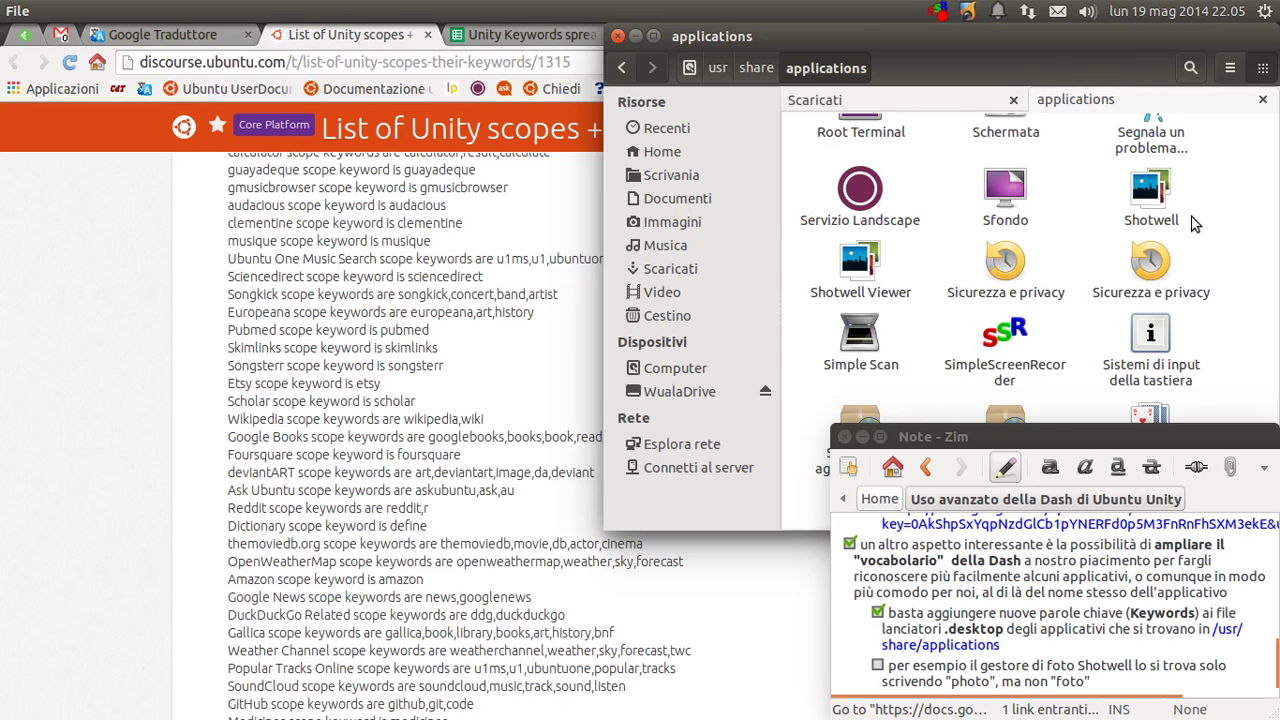
scroll(1193, 223, "down", 5)
scroll(1193, 223, "up", 6)
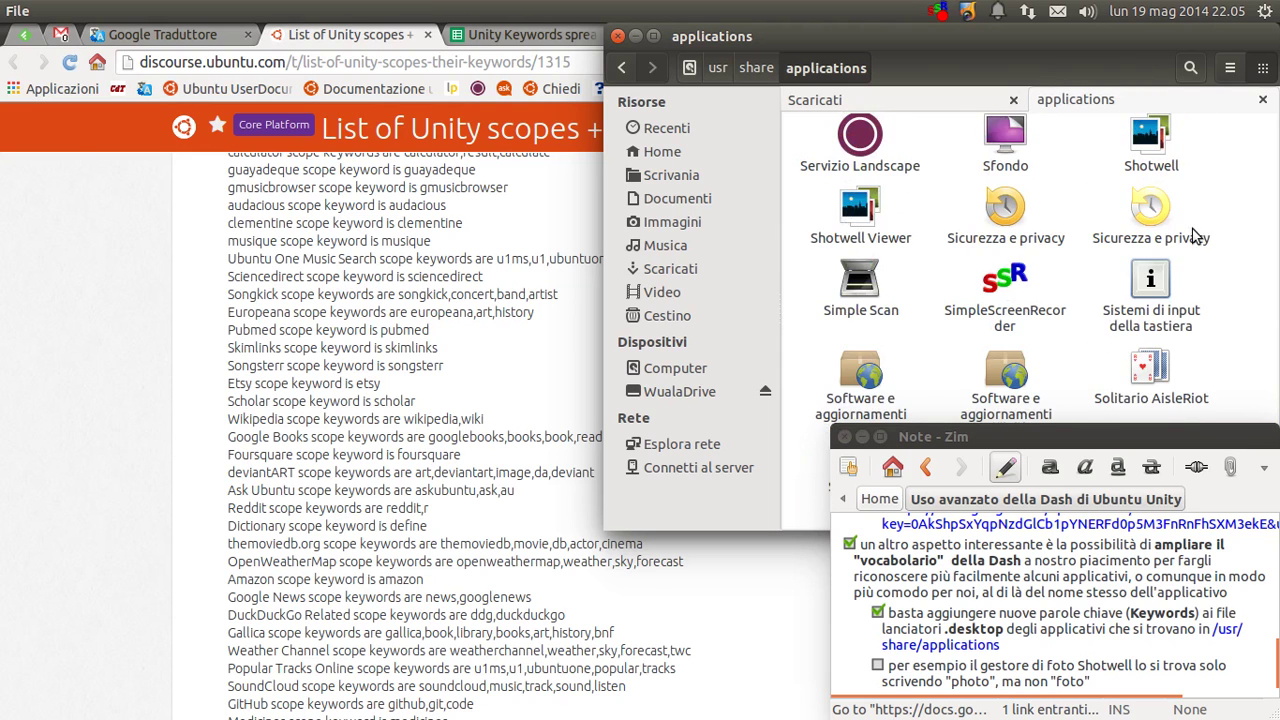
left_click(1168, 235)
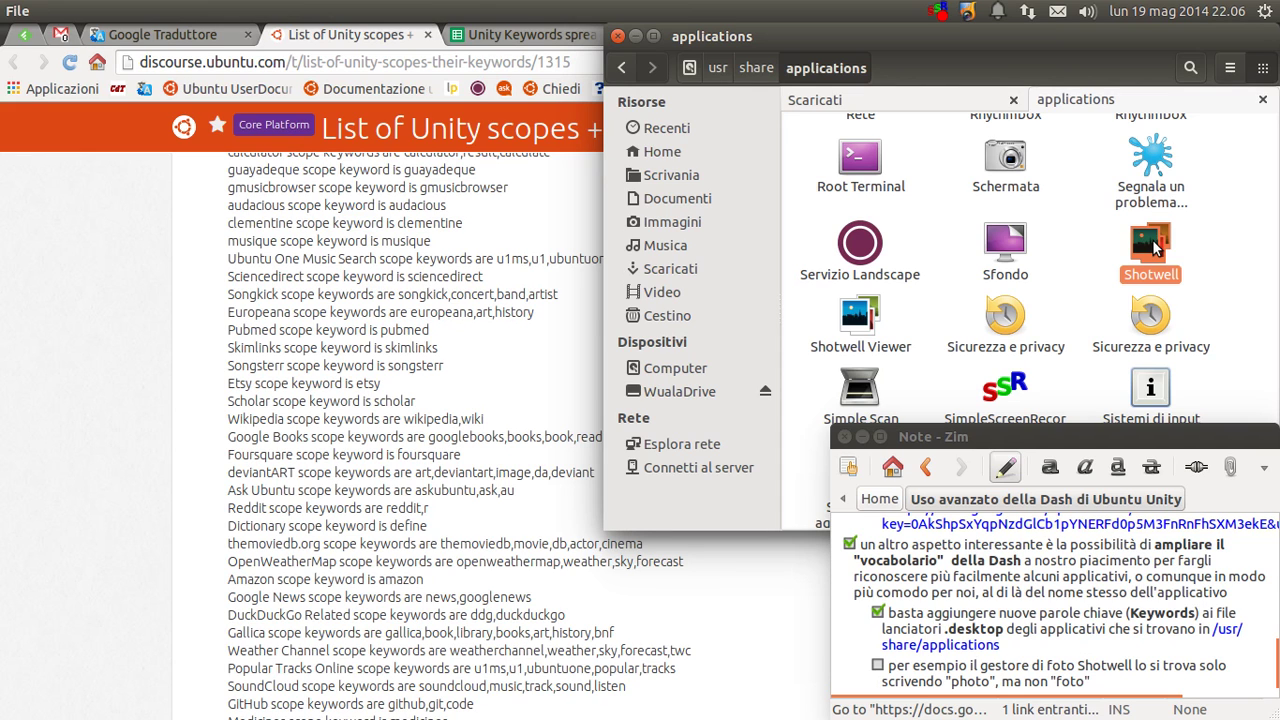
double_click(1150, 246)
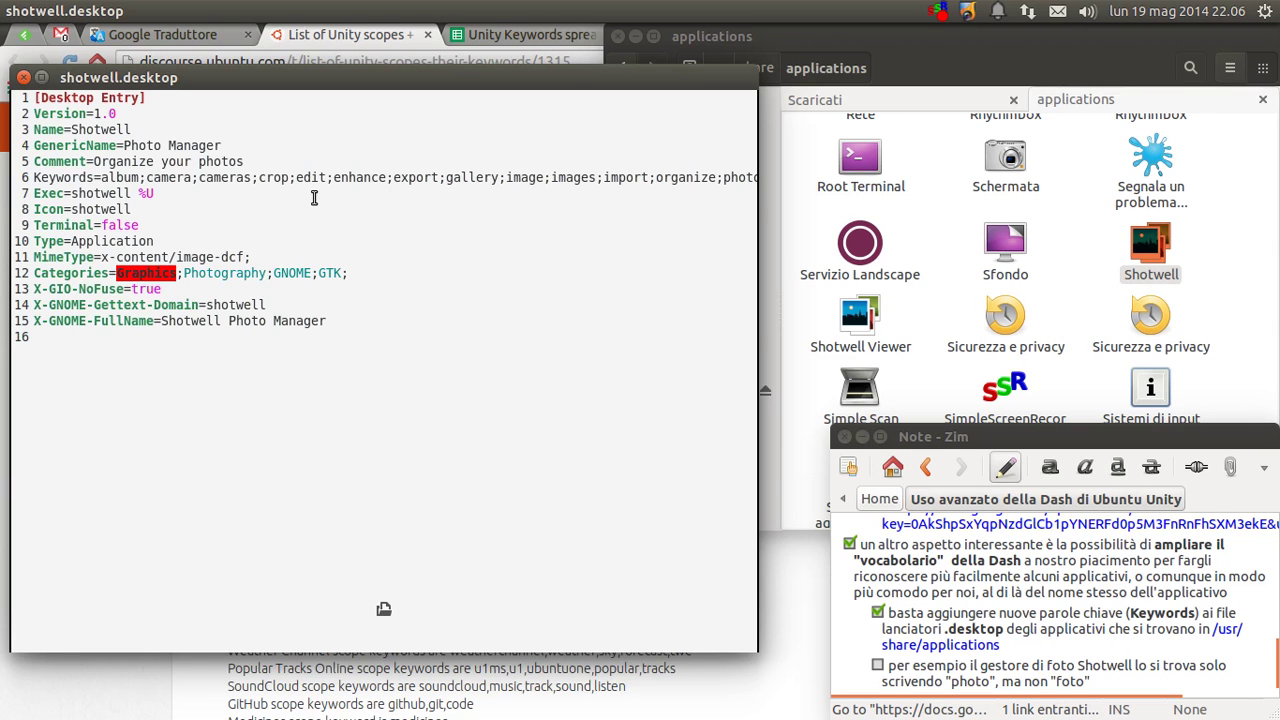
Search the Dash applications for "crop" from Shotwell's Keywords line, leave the Dash and close shotwell.desktop.
key("super")
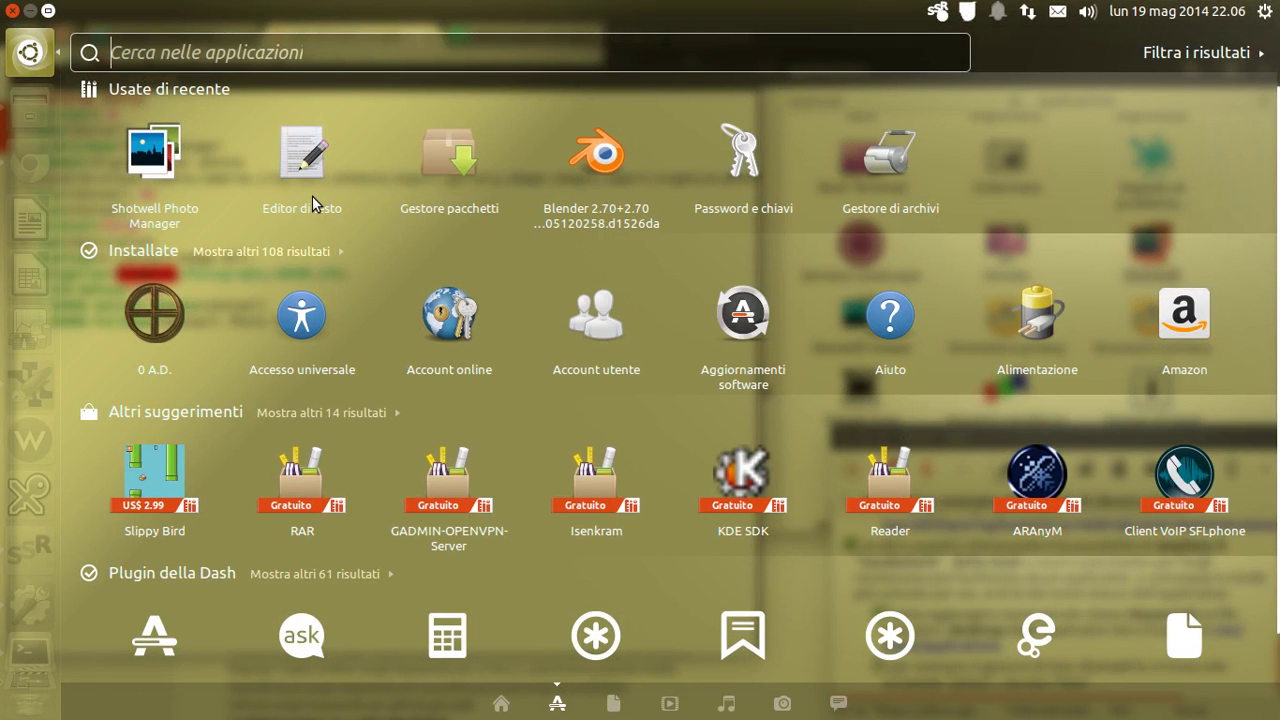
type("crop")
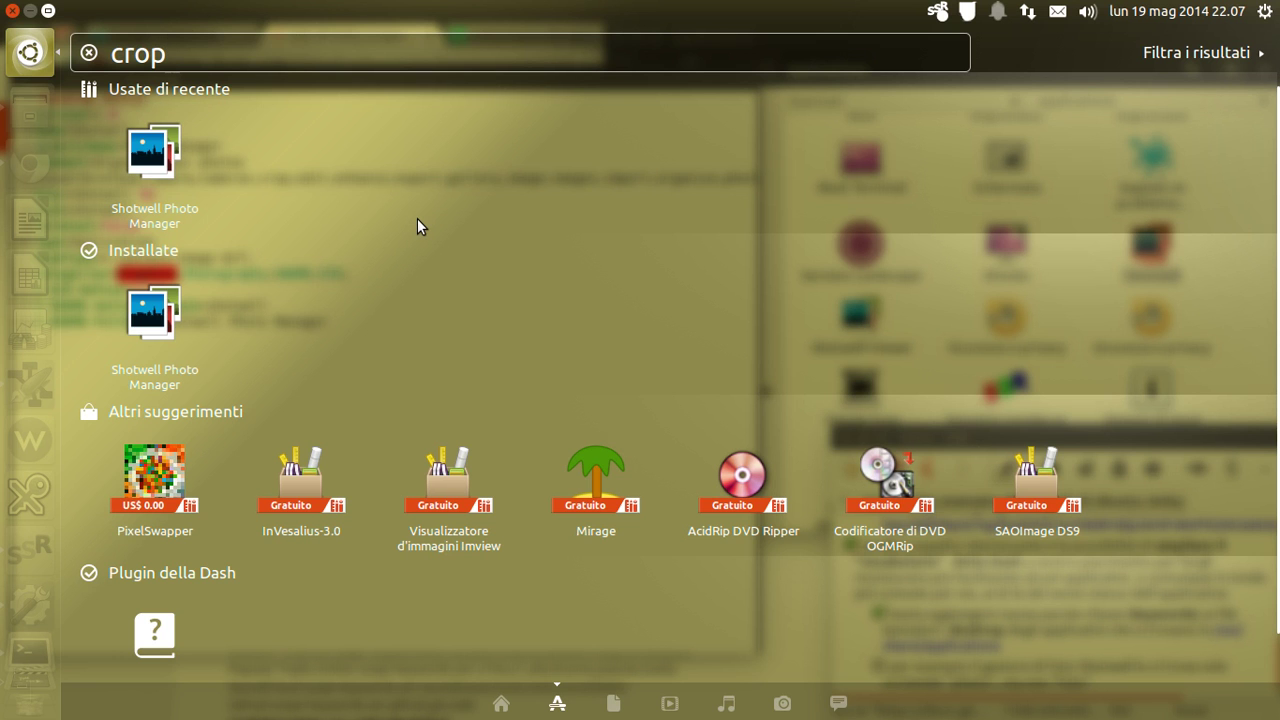
key("Escape")
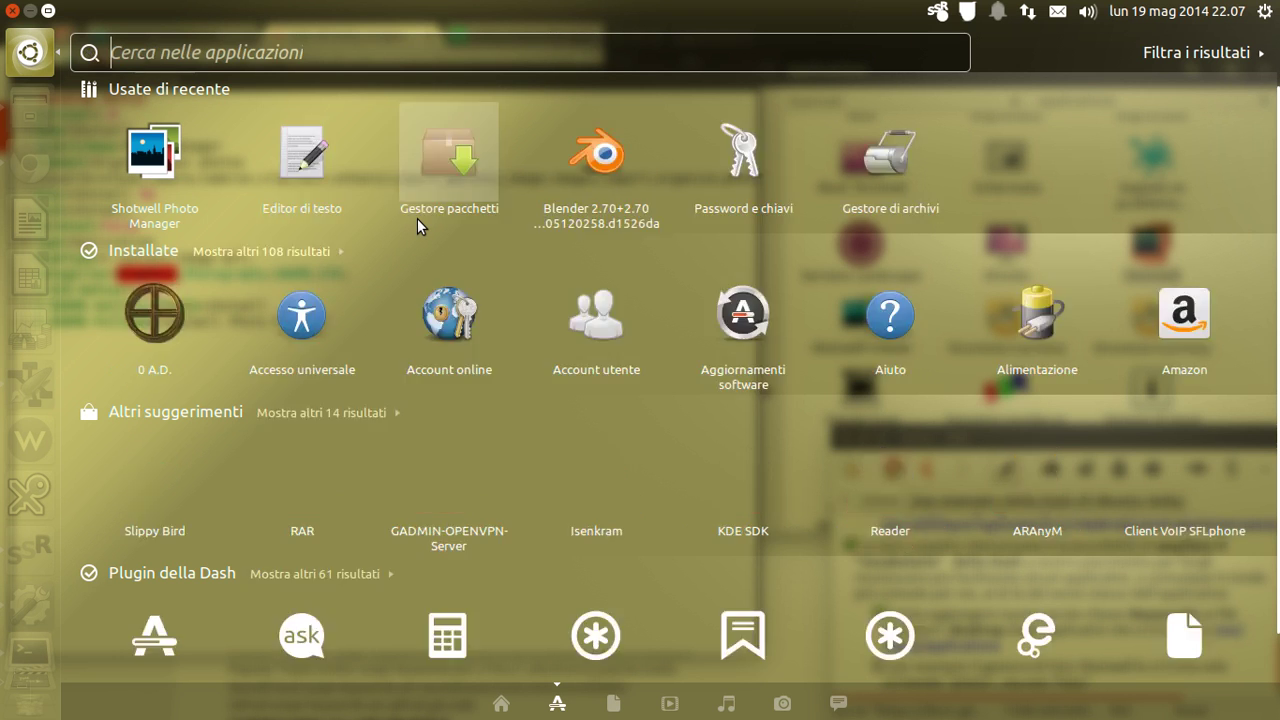
key("Escape")
left_click(155, 178)
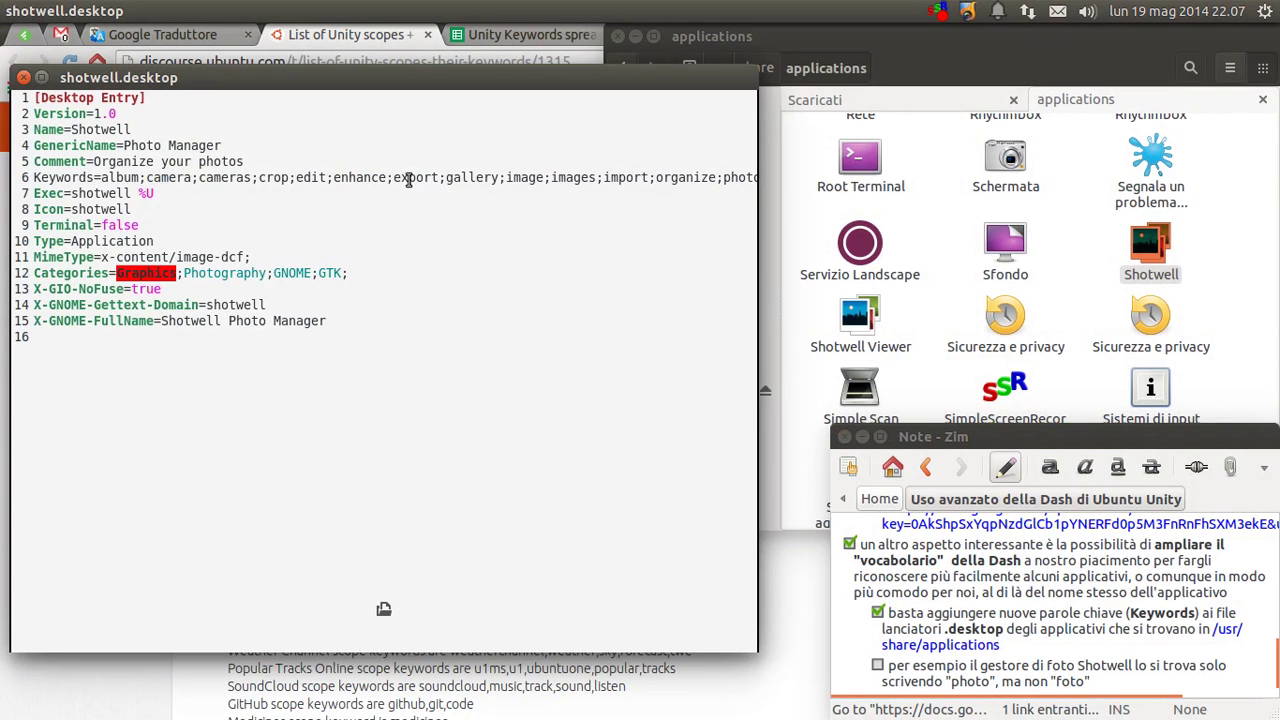
key("ctrl+q")
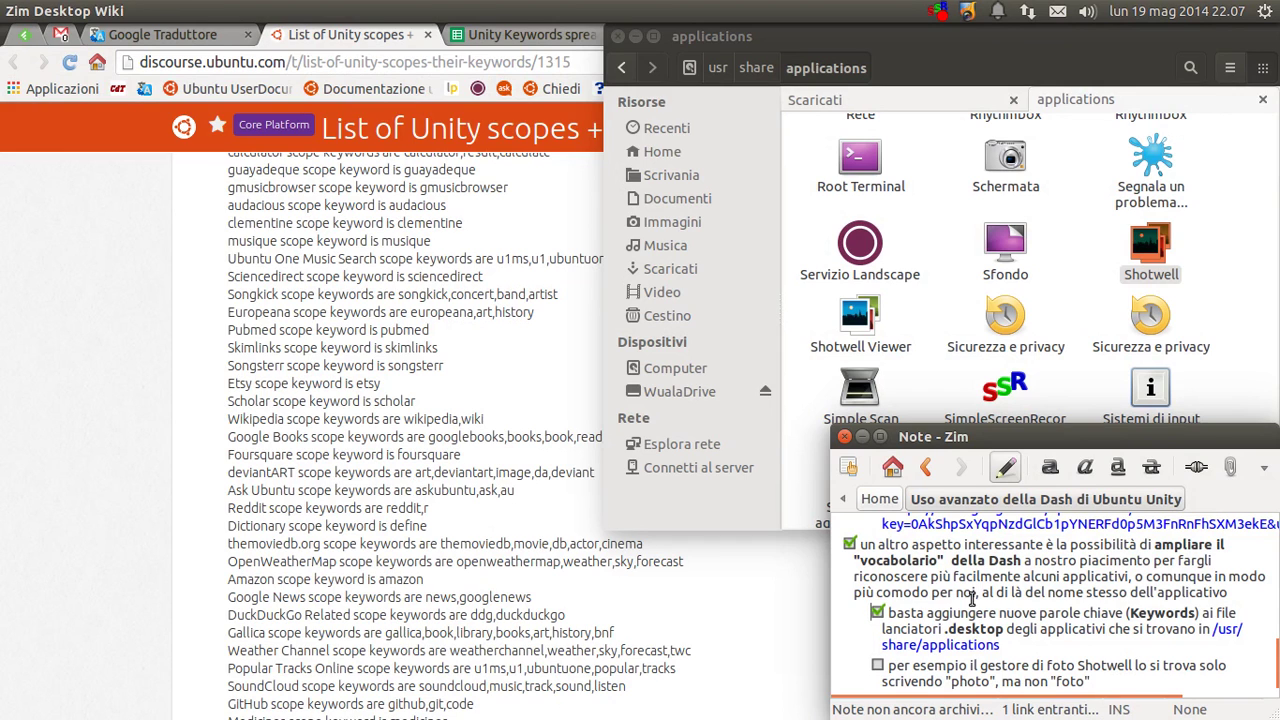
Mark the Zim item about finding Shotwell with "photo" as done, highlight the word "foto" and clear the selection.
scroll(970, 596, "down", 1)
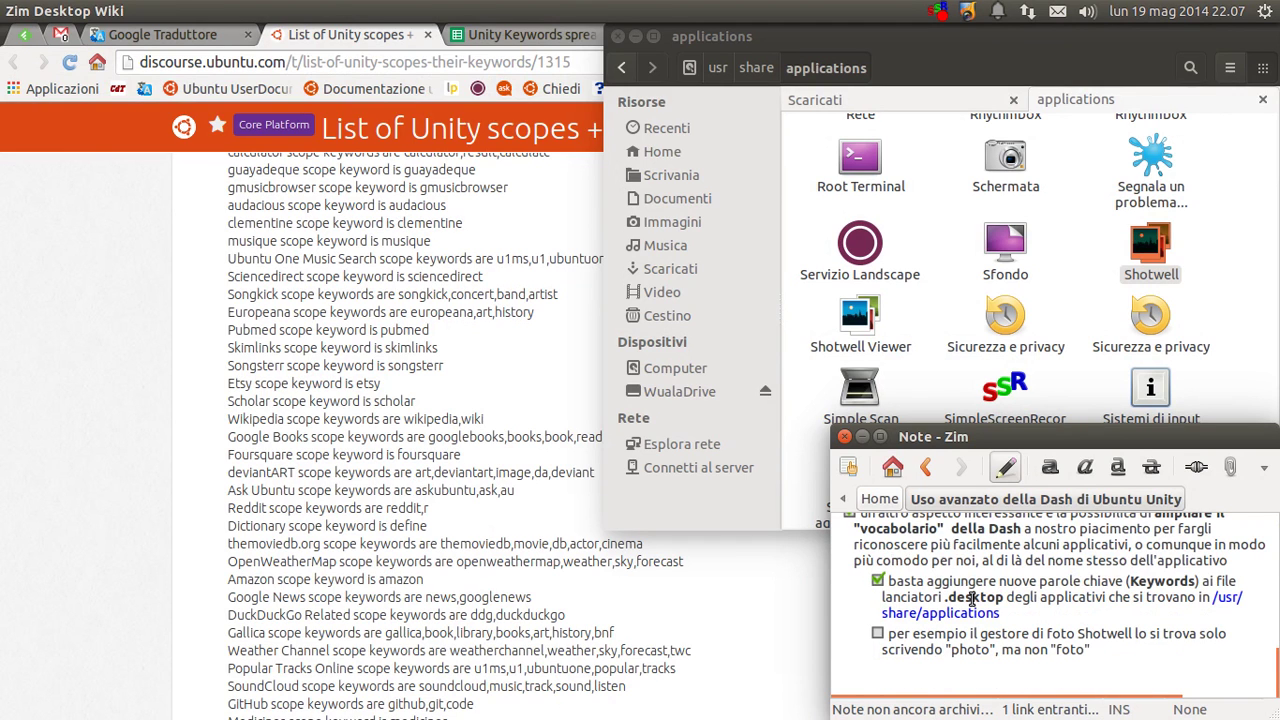
left_click(877, 633)
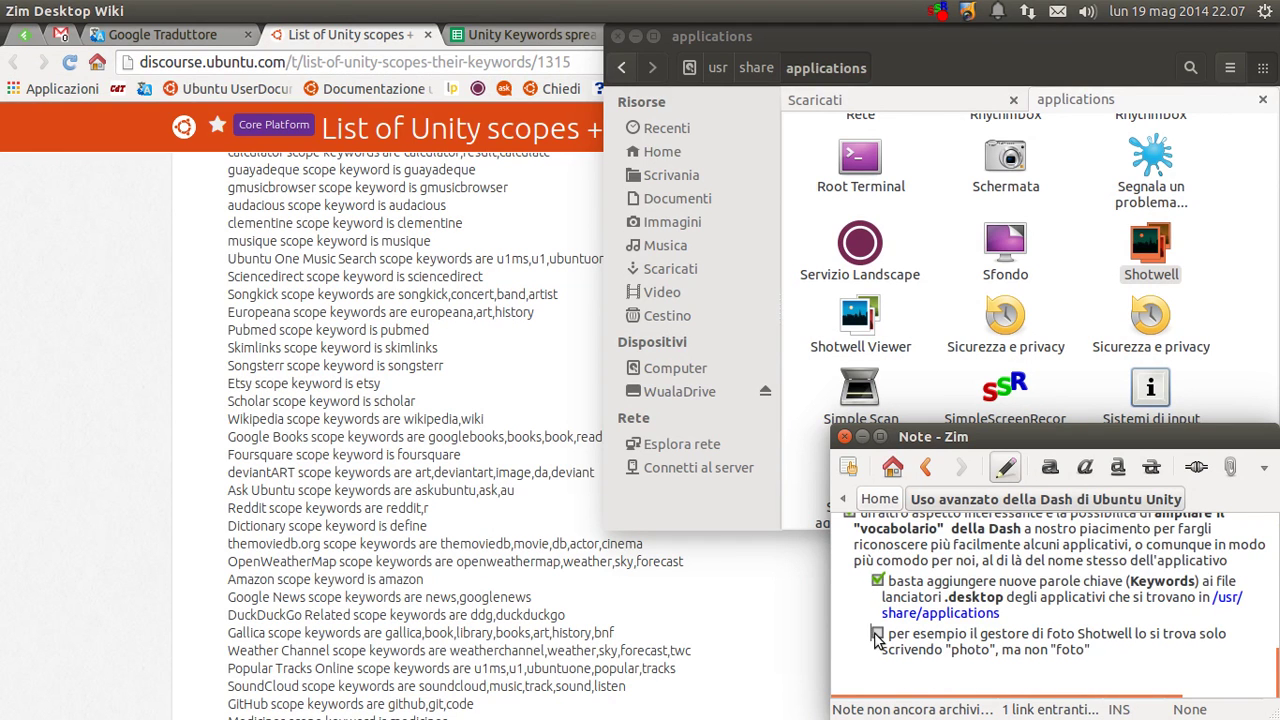
left_click_drag(1133, 633, 1050, 648)
left_click(1088, 634)
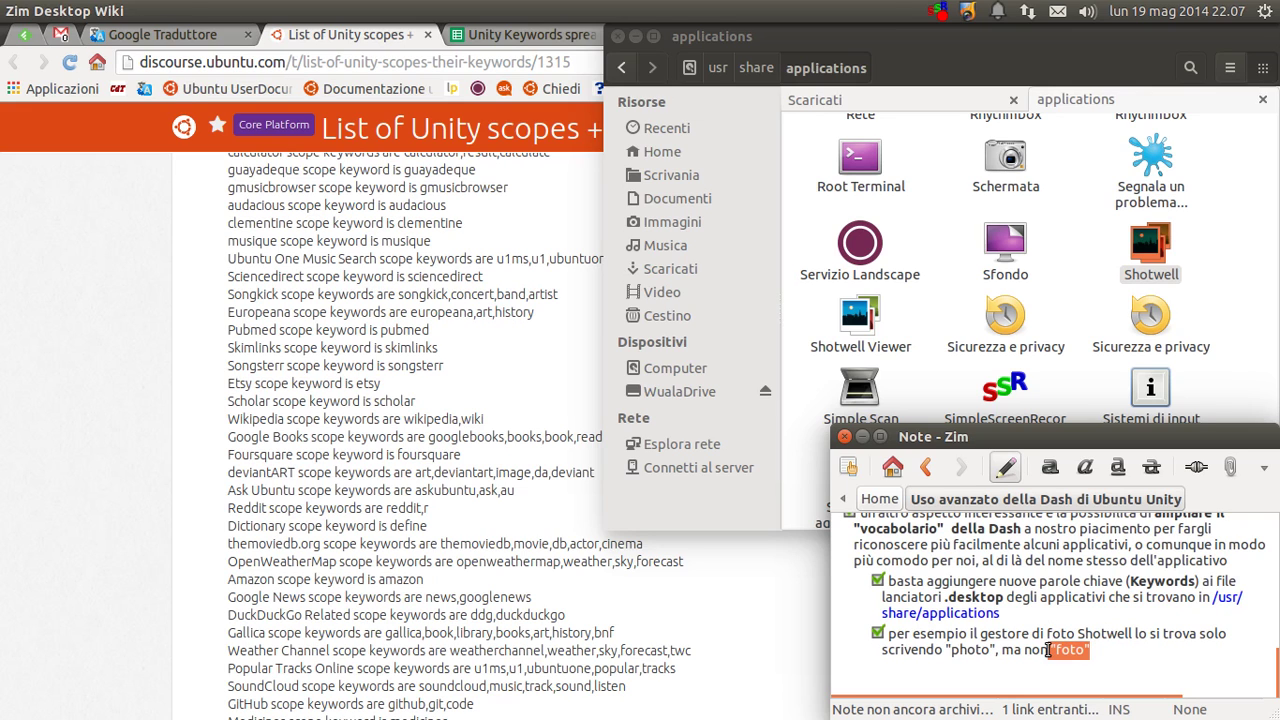
left_click(1052, 630)
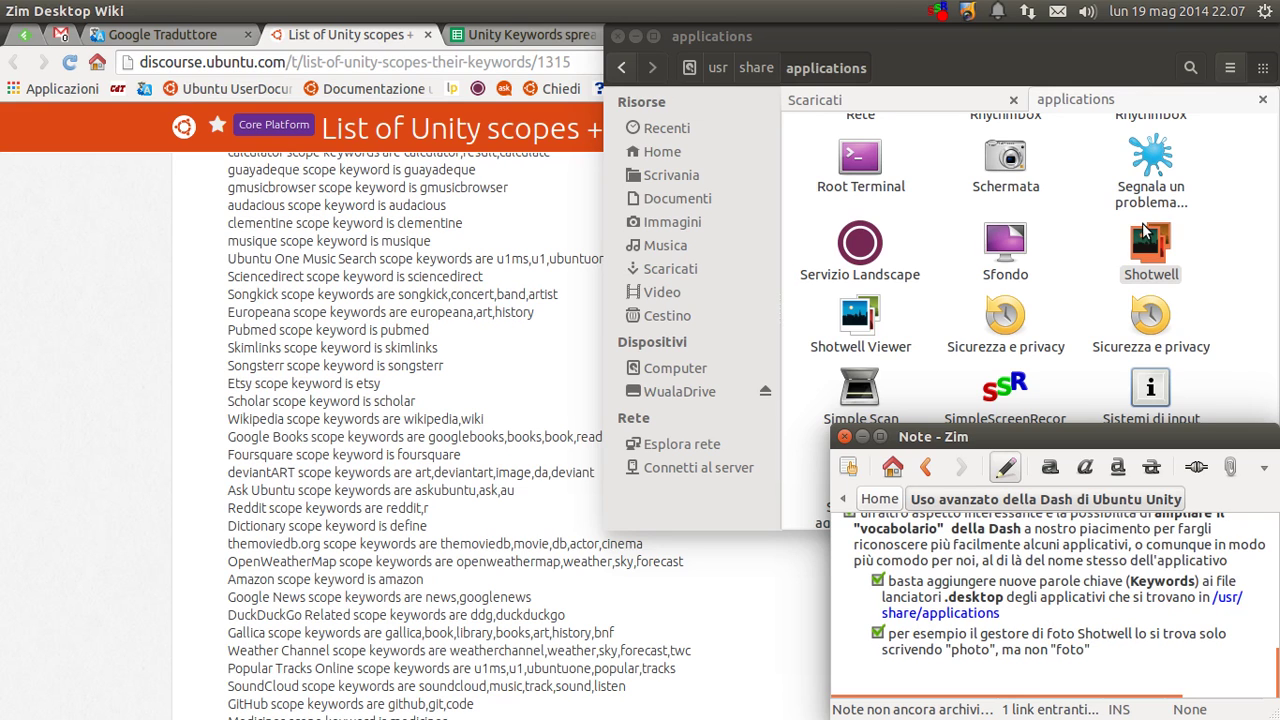
Select the Shotwell launcher in the applications folder and switch to the Terminal window.
left_click(1119, 244)
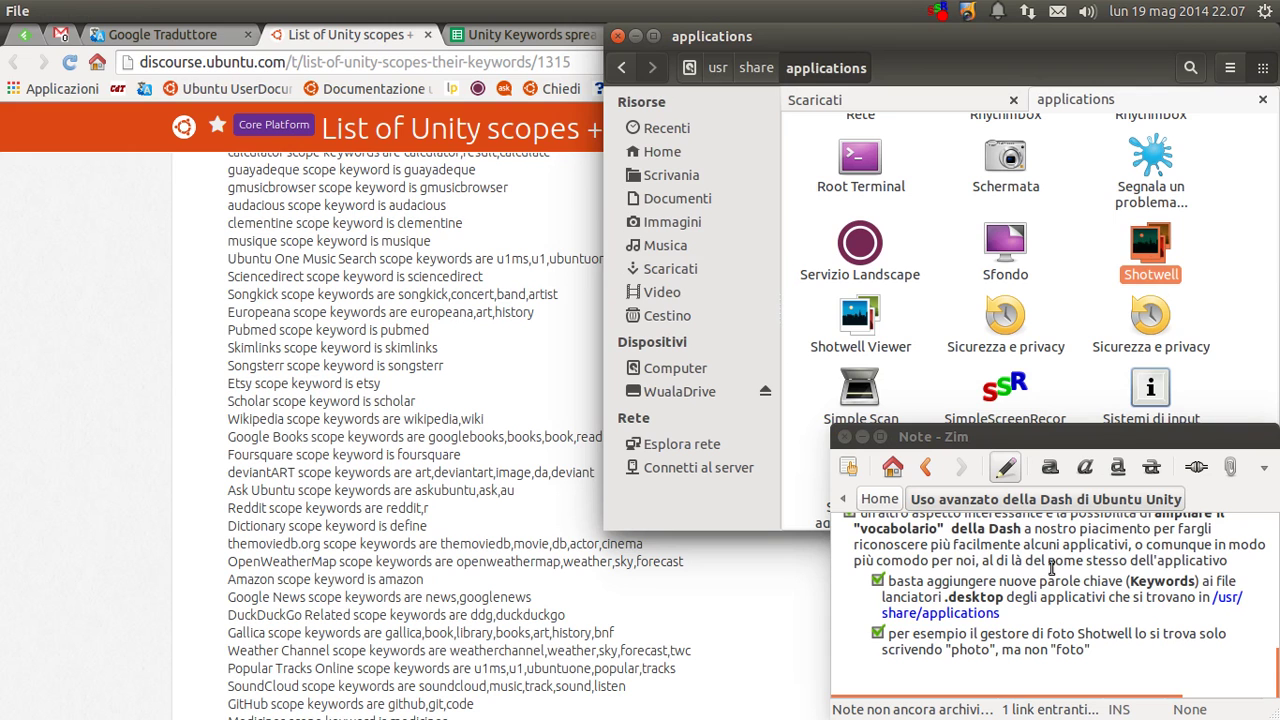
key("alt+Tab")
key("alt+Tab")
key("alt+Tab")
key("alt+Tab")
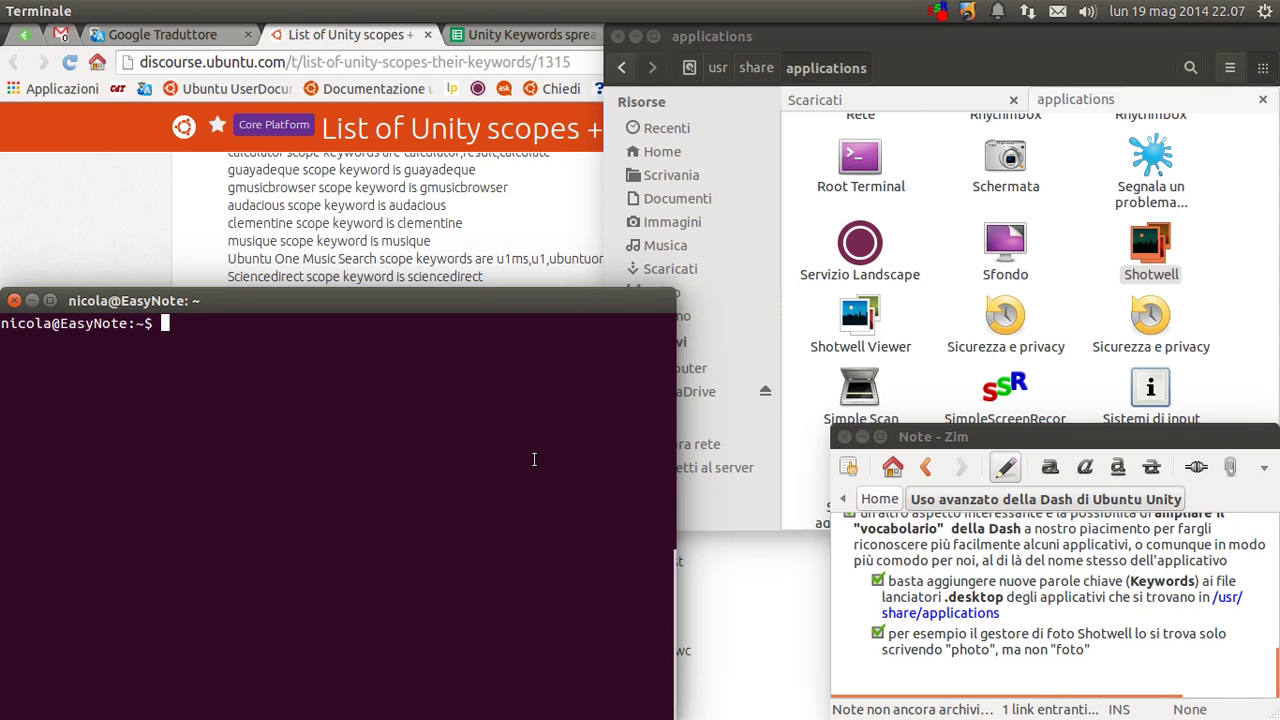
Enter the command sudo nano /usr/share/applications/shotwell.desktop at the terminal prompt without running it.
type("sudo nano /usr/")
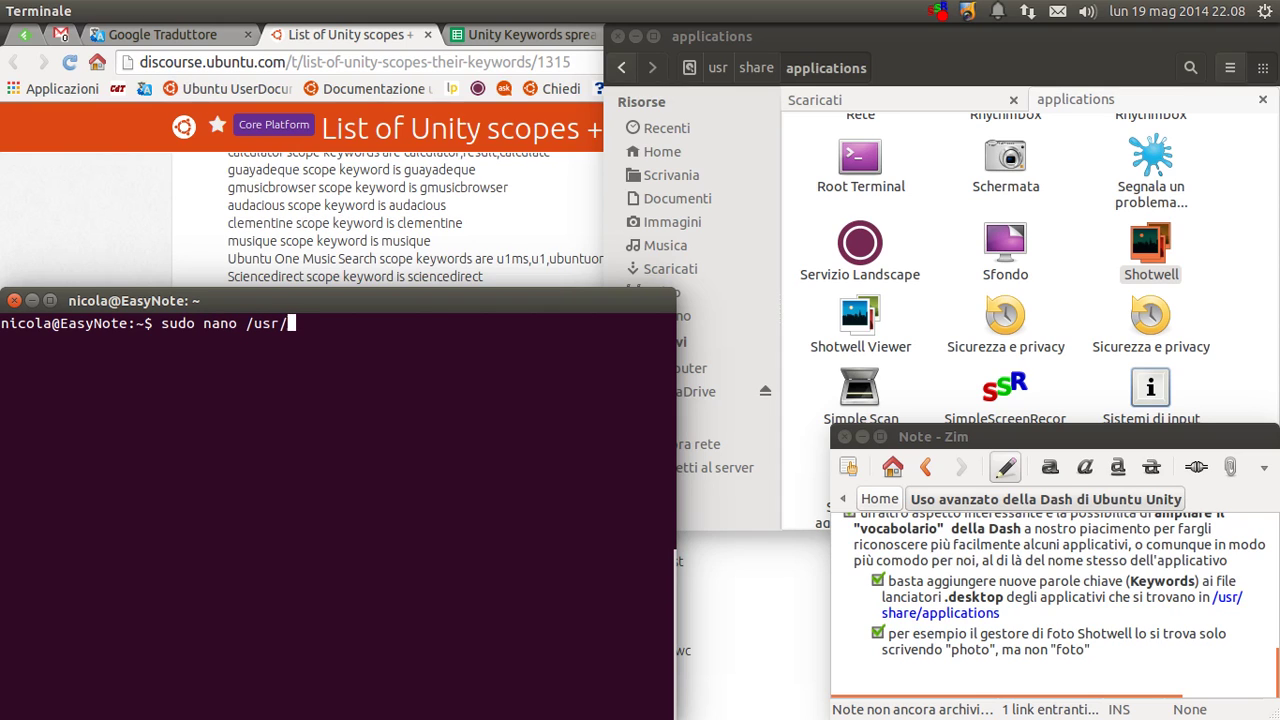
type("sha")
key("Tab")
type("appl")
key("Tab")
type("s")
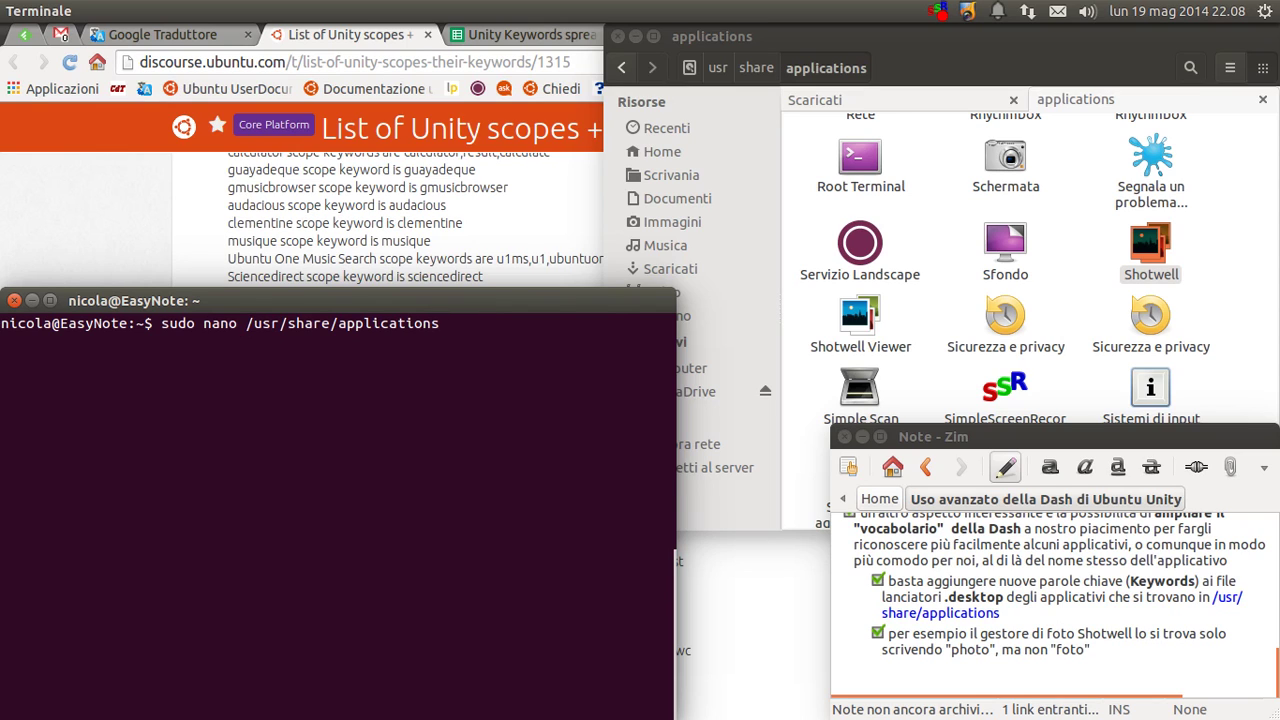
type("/shot")
key("Tab")
type(".d")
key("Tab")
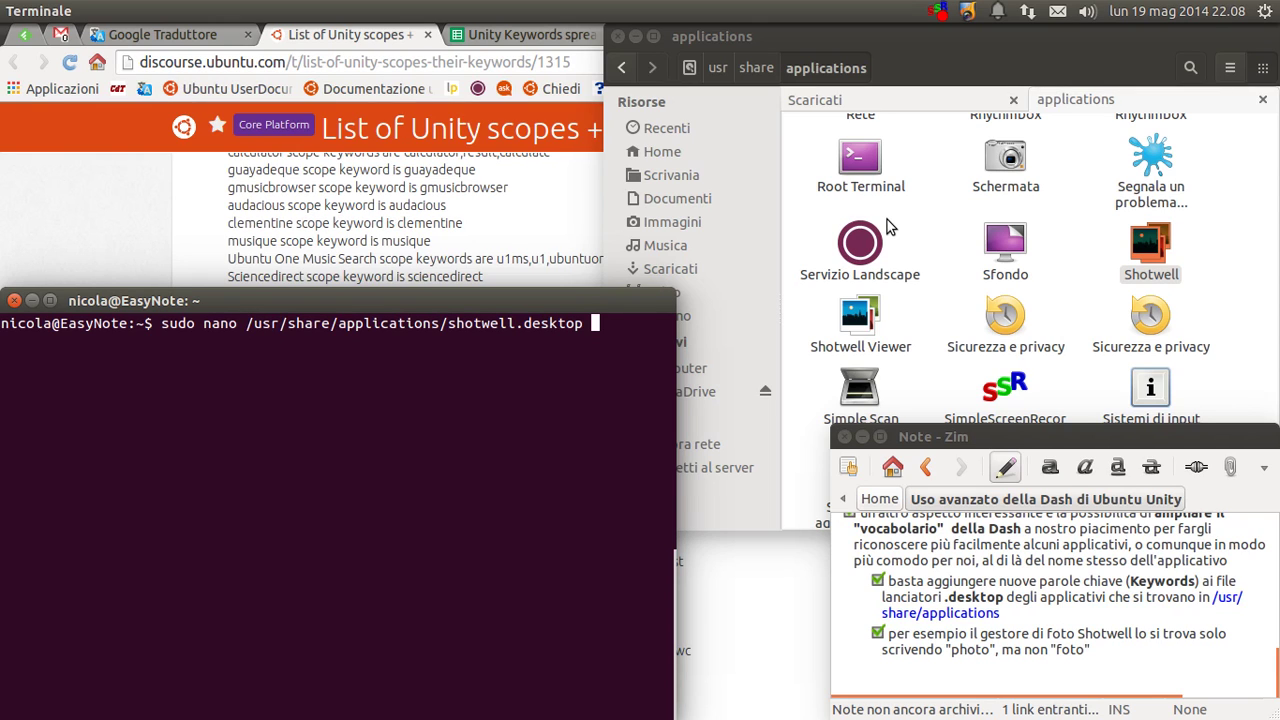
Point out the Shotwell launcher in the applications folder, return to the Terminal, run the nano command and submit the sudo password.
left_click(1148, 250)
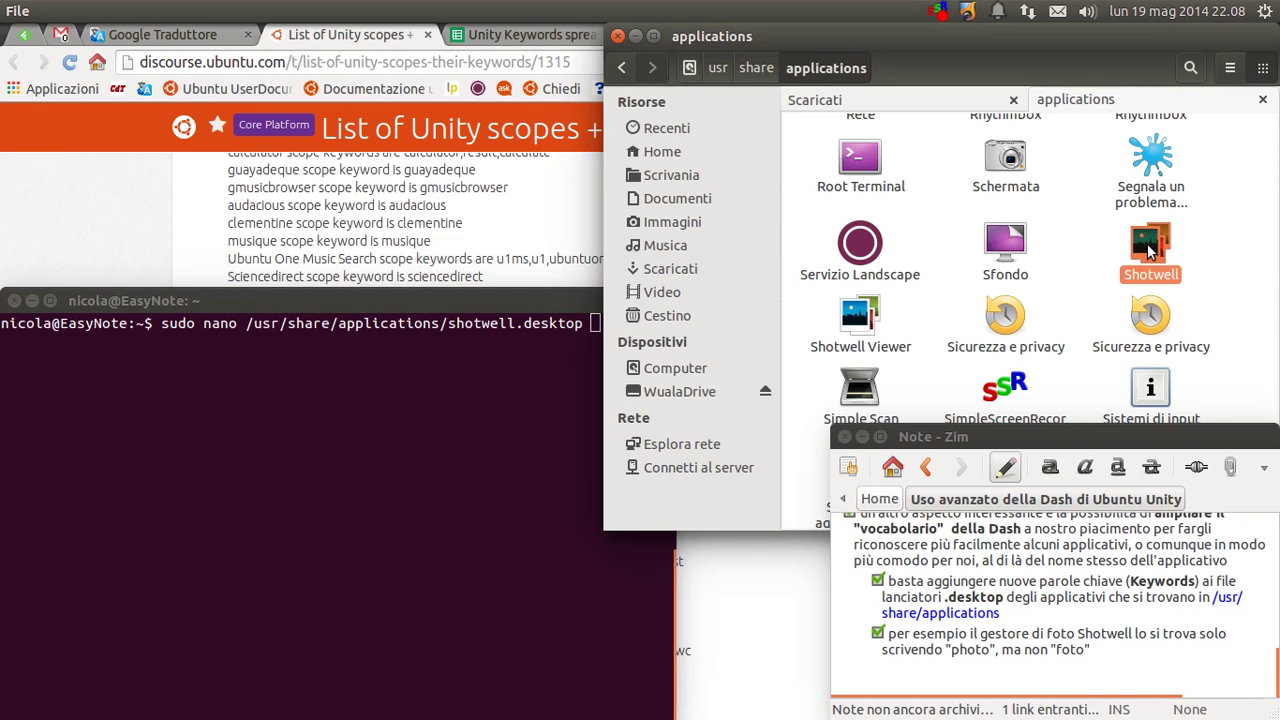
left_click(508, 302)
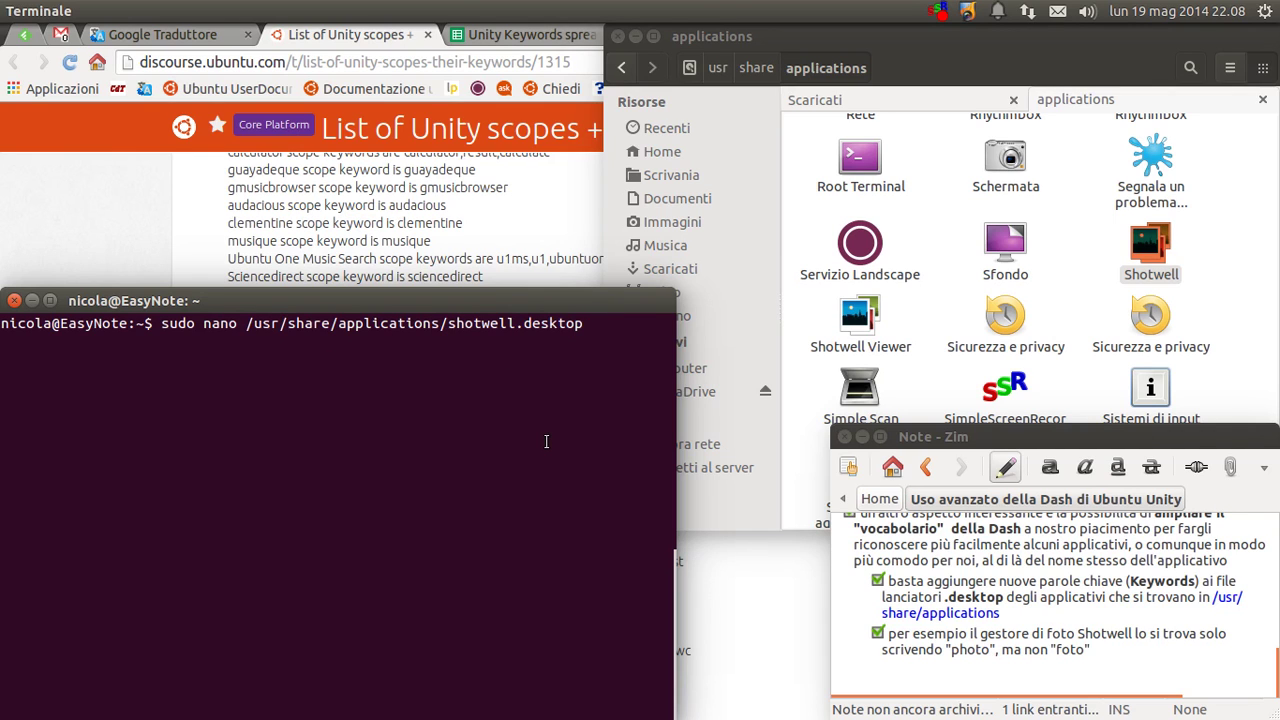
key("Return")
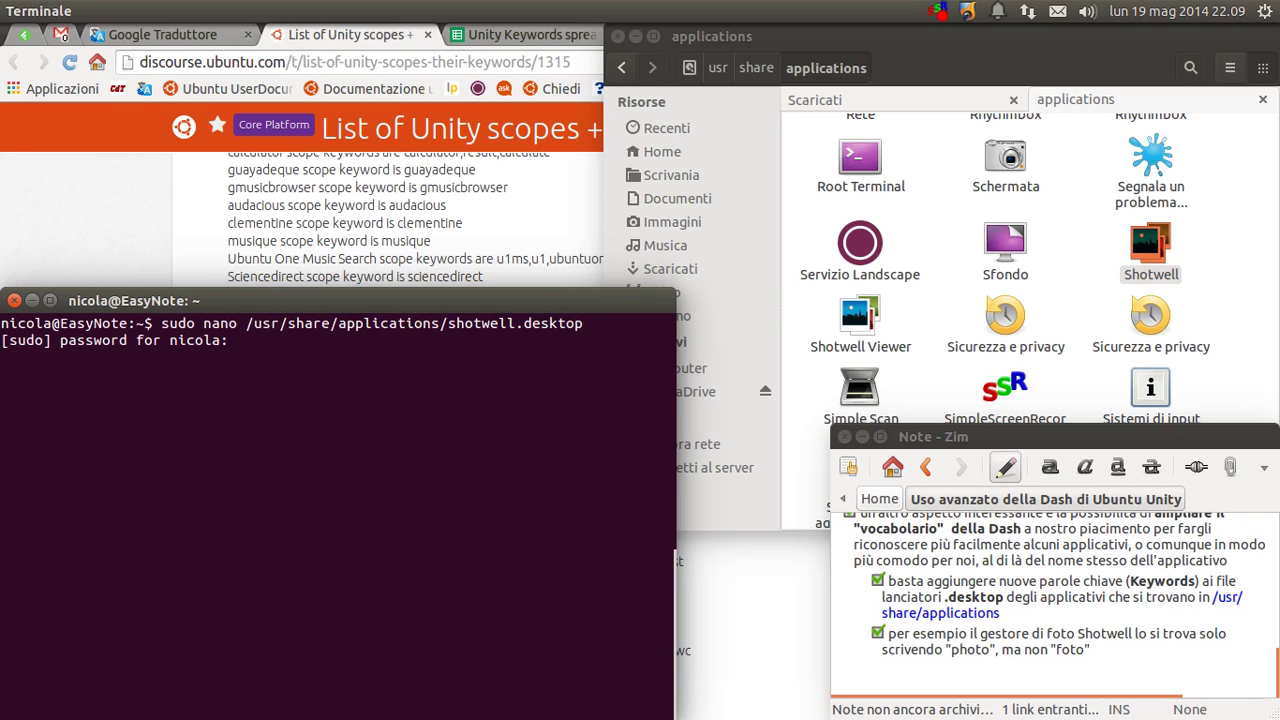
key("Return")
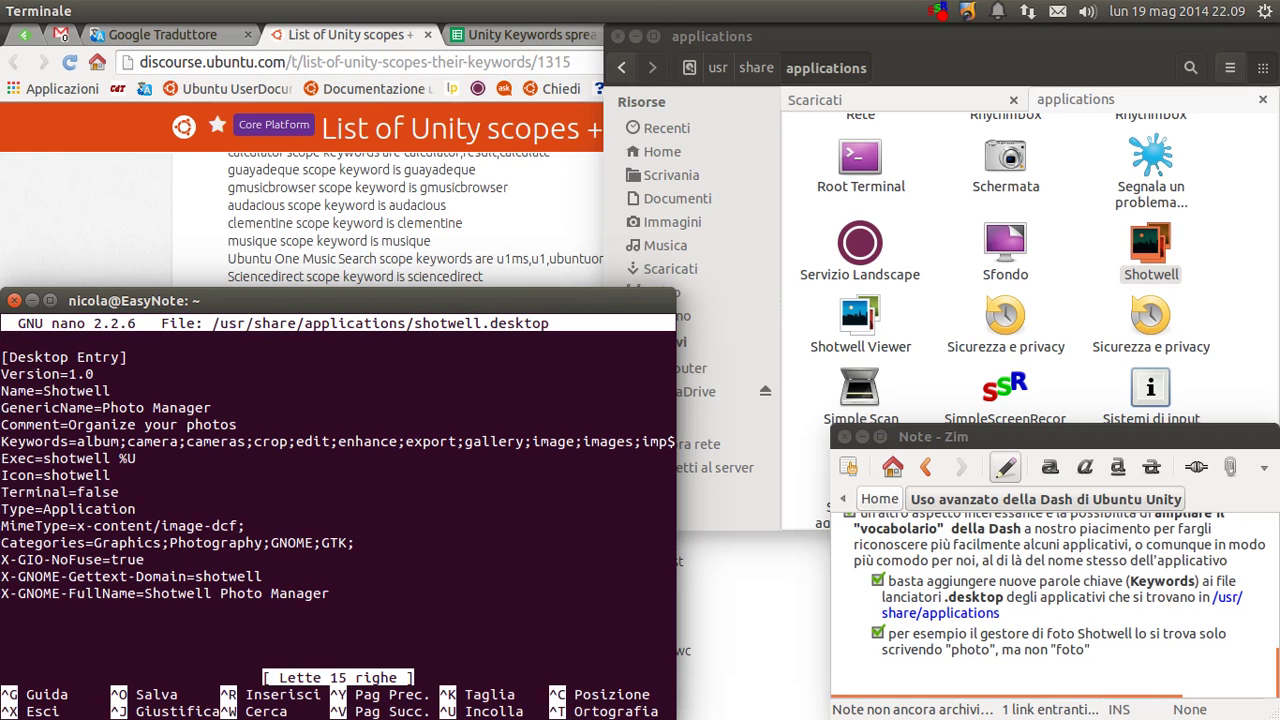
Move the text cursor to the Keywords line of shotwell.desktop and along its keyword list towards the end, past photo, print and facebook.
key("Down")
key("Down")
key("Down")
key("Down")
key("Down")
left_click(21, 441)
key("Right")
key("Right")
key("Right")
key("Right")
key("Right")
key("Right")
key("Right")
key("Right")
key("Right")
key("Right")
key("Right")
key("Right")
key("Right")
key("Right")
key("Right")
key("Right")
key("Right")
key("Right")
key("Right")
key("Right")
key("Right")
key("Right")
key("Right")
key("Right")
key("Right")
key("Right")
key("Right")
key("Right")
key("Right")
key("Right")
key("Right")
key("Right")
key("Right")
key("Right")
key("Right")
key("Right")
key("Right")
key("Right")
key("Right")
key("Right")
key("Right")
key("Right")
key("Right")
key("Right")
key("Right")
key("Right")
key("Right")
key("Right")
key("Right")
key("Right")
key("Right")
key("Right")
key("Right")
key("Right")
key("Right")
key("Right")
key("Right")
key("Right")
key("Right")
key("Right")
key("Right")
key("Right")
key("Right")
key("Right")
key("Right")
key("Right")
key("Right")
key("Right")
key("Right")
key("Right")
key("Right")
key("Right")
key("Right")
key("Right")
key("Right")
key("Right")
key("Right")
key("Right")
key("Right")
key("Right")
key("Right")
key("Right")
key("Right")
key("Right")
key("Right")
key("Right")
key("Right")
key("Right")
key("Right")
key("Right")
key("Right")
key("Right")
key("Right")
key("Right")
key("Right")
key("Right")
key("Right")
key("Right")
key("Right")
key("Right")
key("Right")
key("Right")
key("Right")
key("Right")
key("Right")
key("Right")
key("Right")
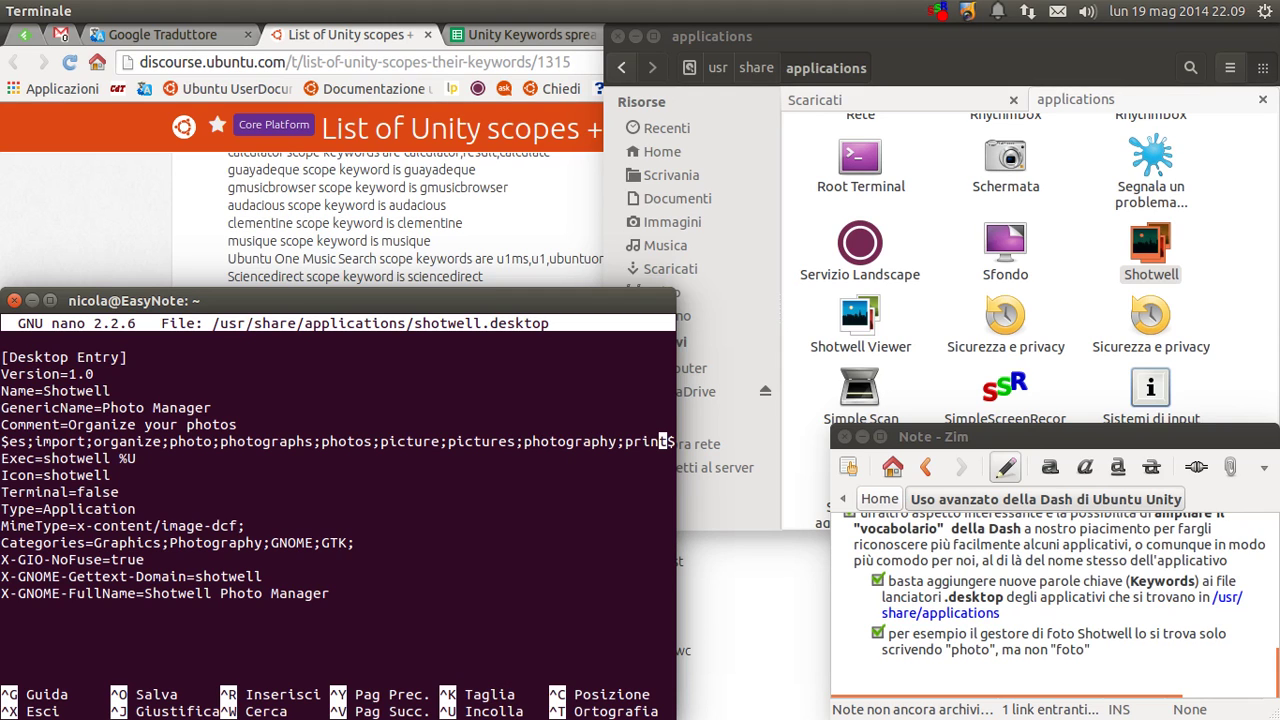
key("Right")
key("Right")
key("Right")
key("Right")
key("Right")
key("Right")
key("Right")
key("Right")
key("Right")
key("Right")
key("Right")
key("Right")
key("Right")
key("Right")
key("Right")
key("Right")
key("Right")
key("Right")
key("Right")
key("Right")
key("Right")
key("Right")
key("Right")
key("Right")
key("Right")
key("Right")
key("Right")
key("Right")
key("Right")
key("Right")
key("Right")
key("Right")
key("Right")
key("Right")
key("Right")
key("Right")
key("Right")
key("Right")
key("Right")
key("Right")
key("Right")
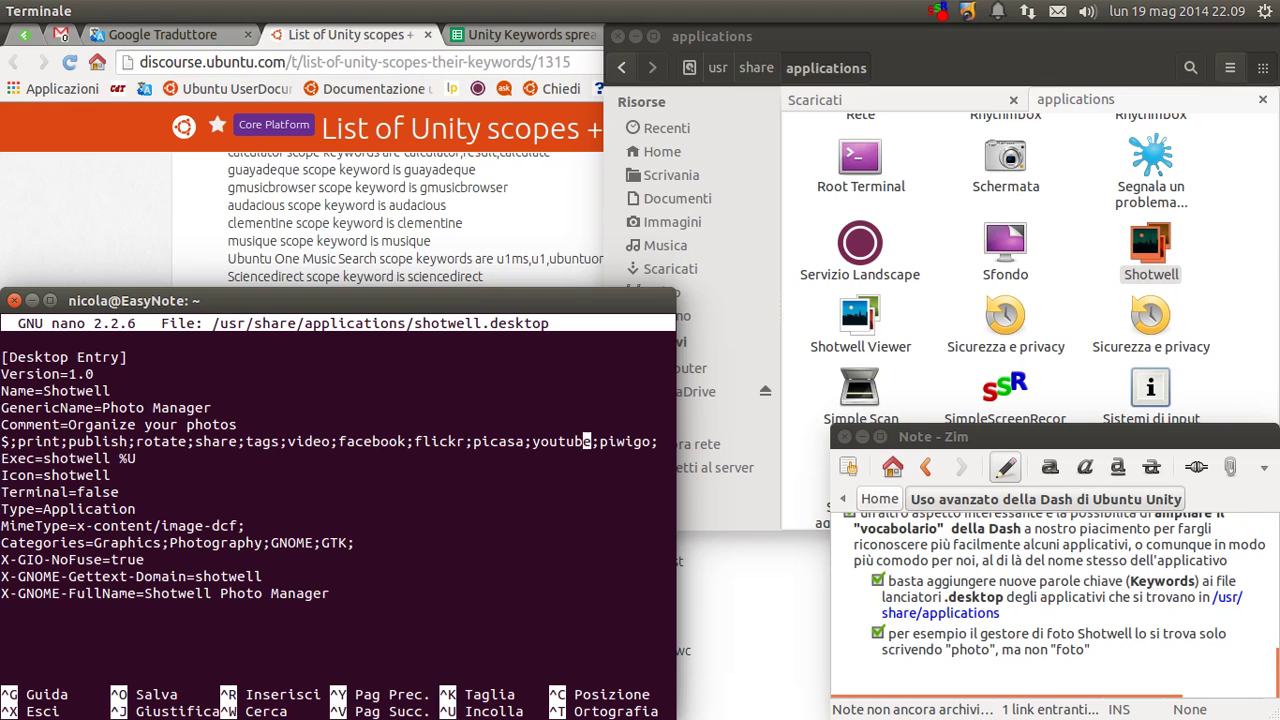
Append the keyword "foto;" after piwigo at the end of the Keywords line in shotwell.desktop.
key("Left")
key("Left")
key("Left")
key("Left")
key("Left")
key("Left")
key("Left")
key("Left")
key("Left")
key("Left")
key("Left")
key("Left")
key("Left")
key("Left")
key("Left")
key("Left")
key("Left")
key("Left")
key("Left")
key("Left")
key("Left")
key("Left")
key("Left")
key("Left")
key("Left")
key("Left")
key("Left")
key("Left")
key("Left")
key("Left")
key("Left")
key("Left")
key("Left")
key("Left")
key("Left")
key("Left")
key("Left")
key("Left")
key("Left")
key("Left")
key("Right")
key("Right")
key("Right")
key("Right")
key("Right")
key("Right")
key("Right")
key("Right")
key("Right")
key("Right")
key("Right")
key("Right")
key("Right")
key("Right")
key("Right")
key("Right")
key("Right")
key("Right")
key("Right")
key("Right")
key("Right")
key("Right")
key("Right")
key("Right")
key("Right")
key("Right")
key("Right")
key("Right")
key("Right")
key("Right")
key("Right")
key("Right")
key("Right")
key("Right")
type("f")
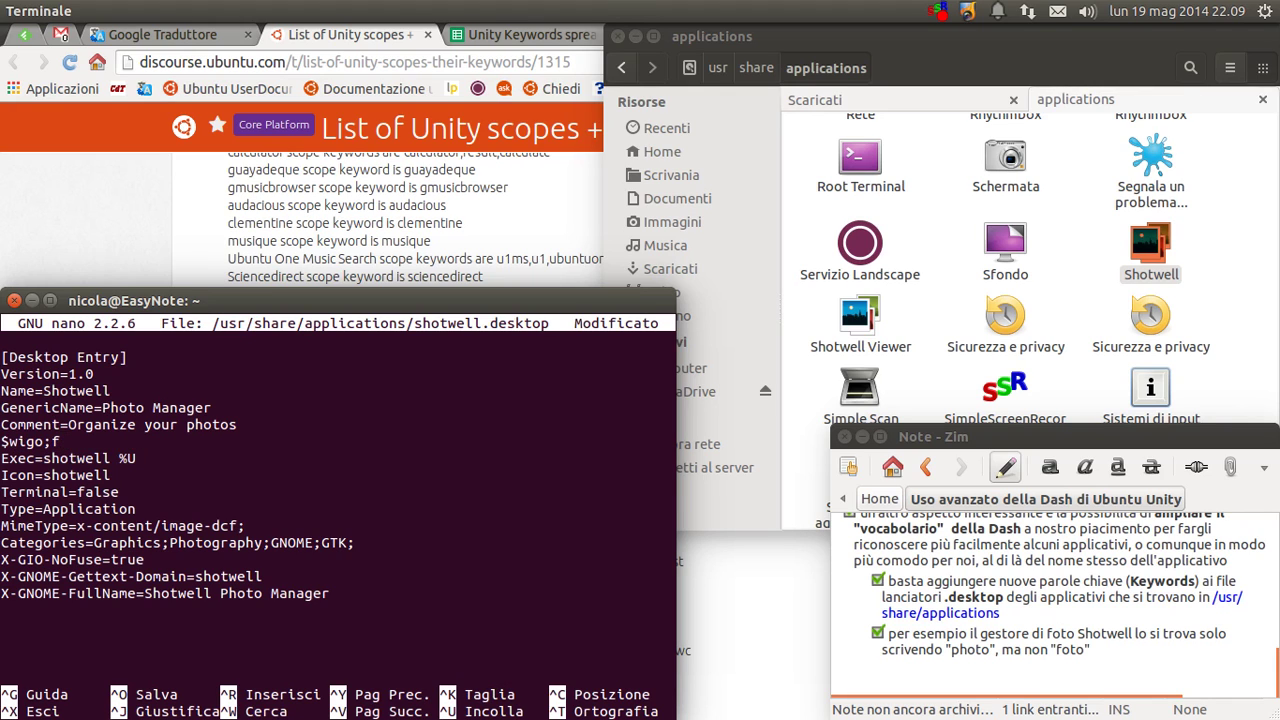
type("oto;")
key("BackSpace")
key("BackSpace")
key("BackSpace")
key("BackSpace")
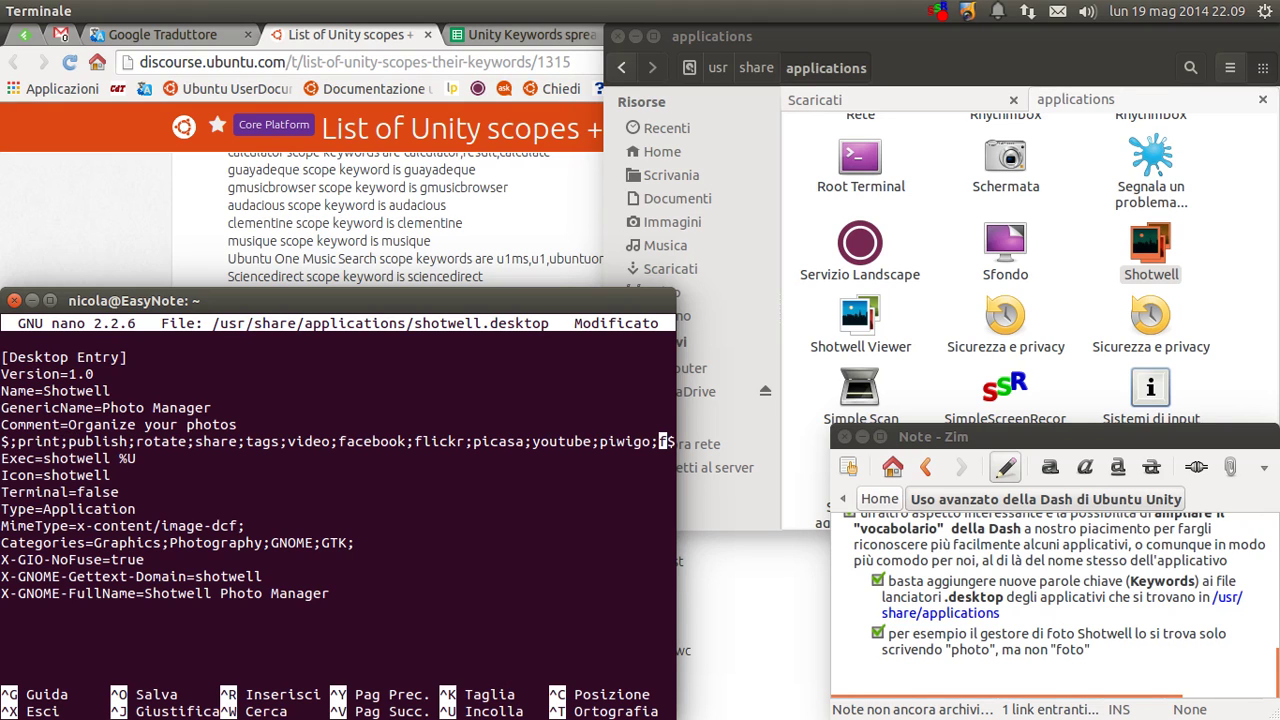
type("oto;")
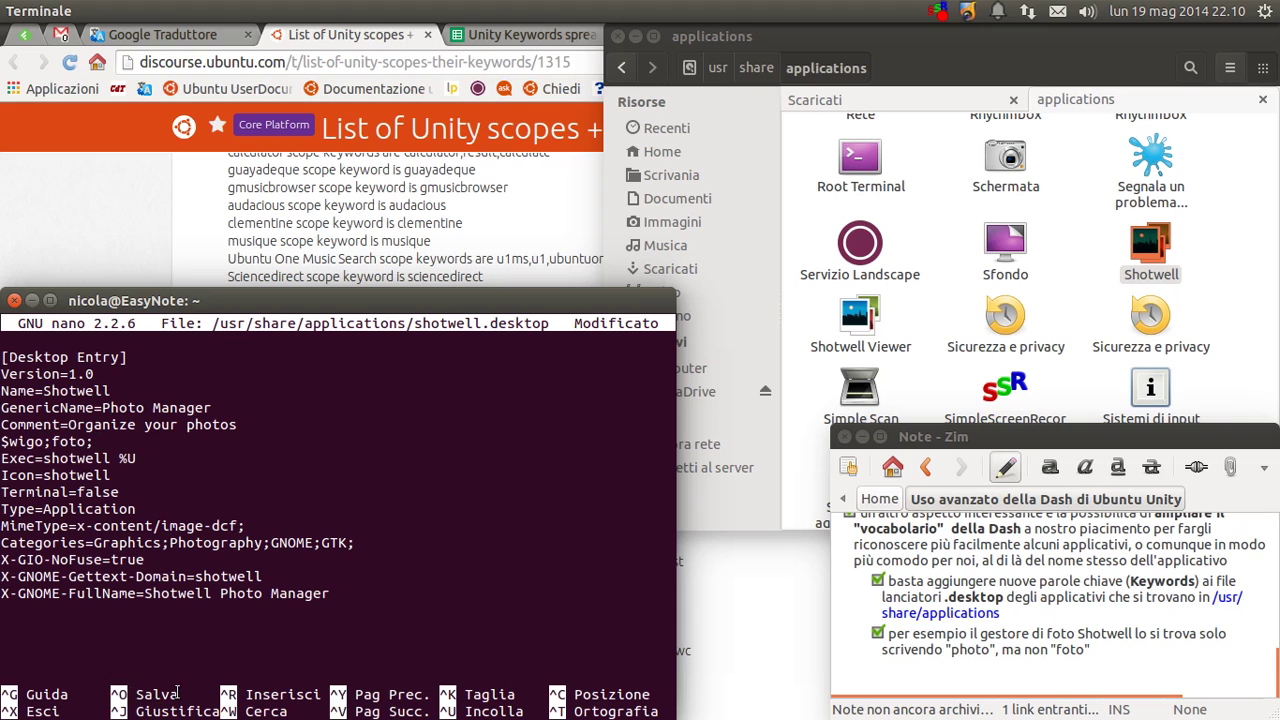
Save shotwell.desktop under its existing name and exit nano.
key("ctrl+o")
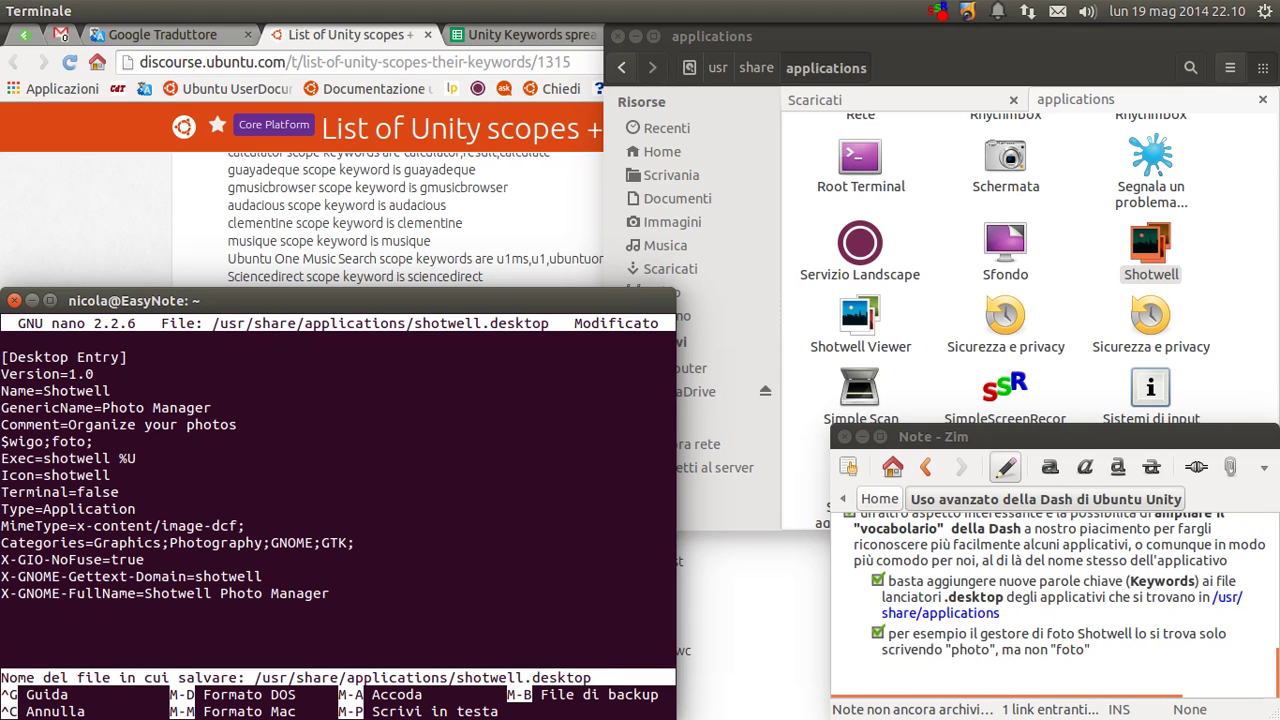
key("Return")
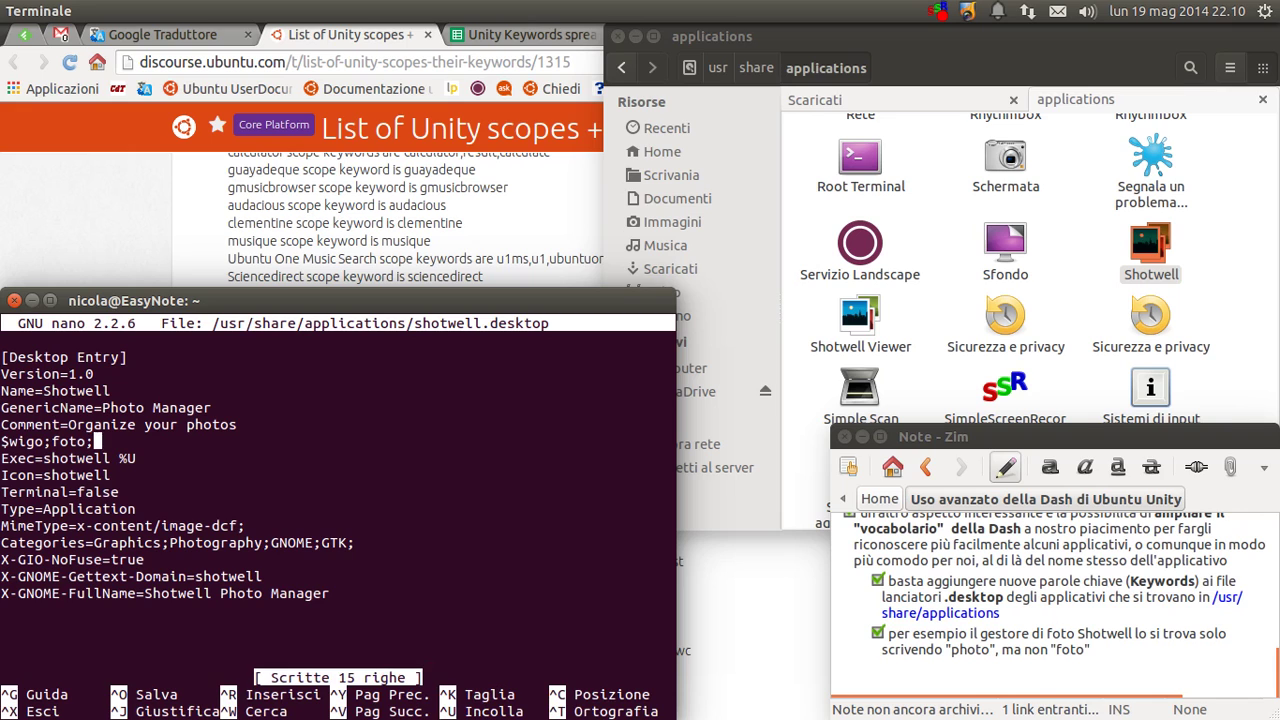
key("ctrl+x")
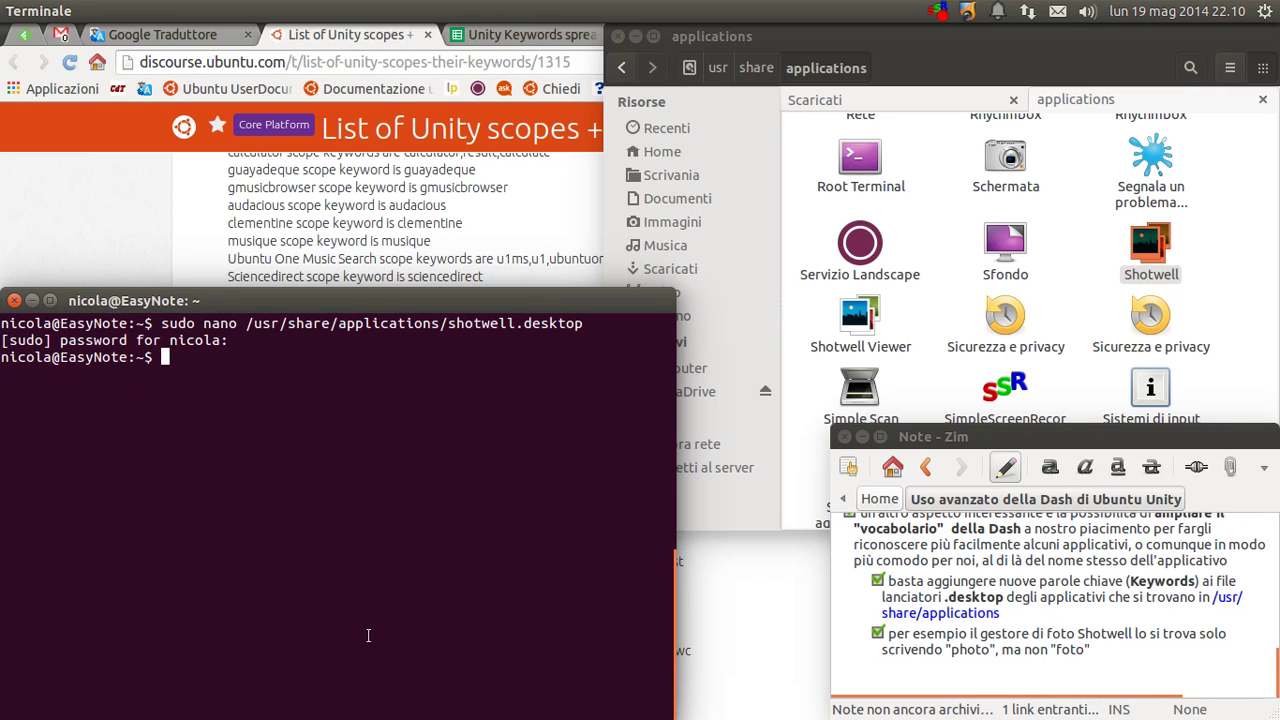
Preview the Shotwell launcher file from the applications folder, check the end of its Keywords line and close the preview.
left_click(1150, 247)
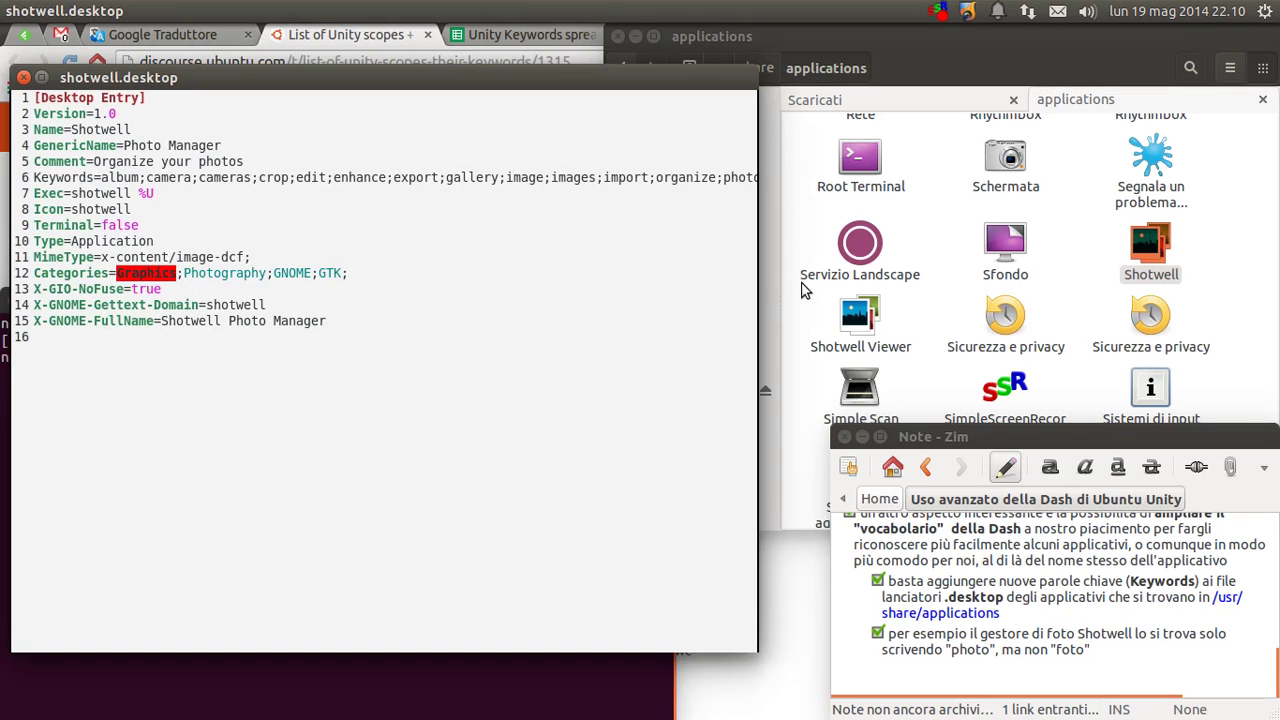
left_click(733, 177)
key("End")
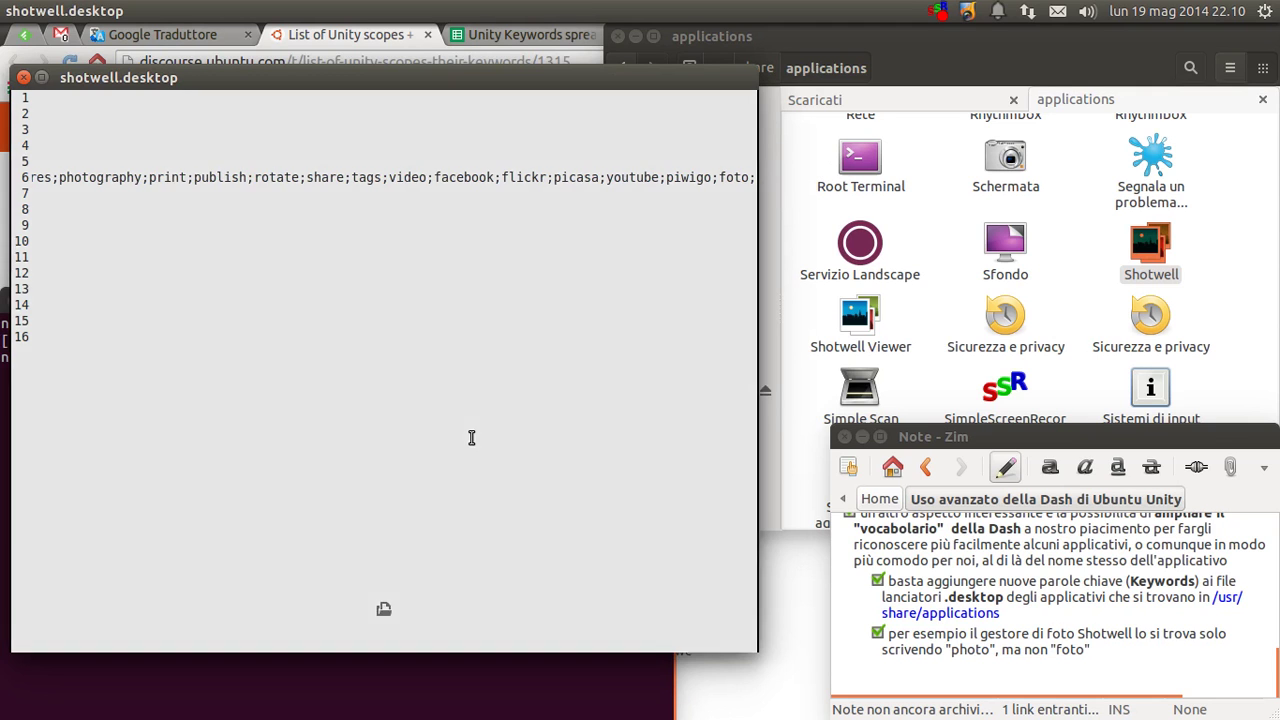
key("ctrl+q")
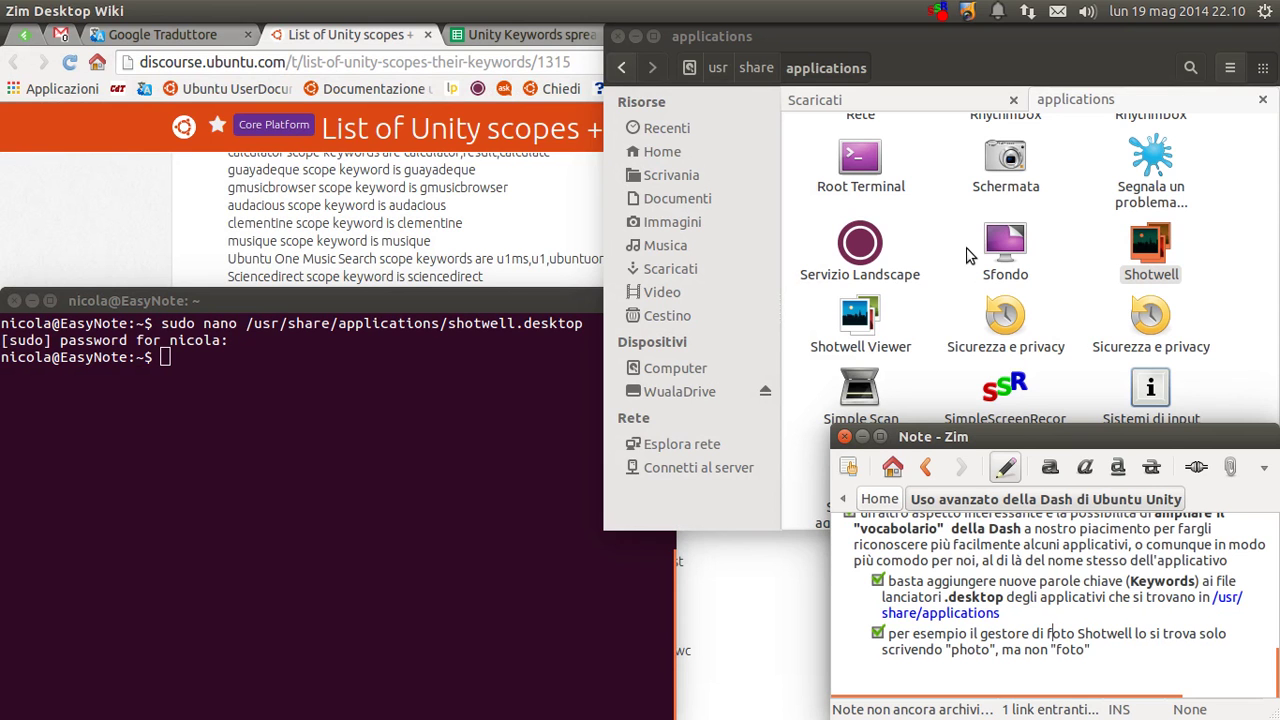
Open the Dash, search the applications for "foto" and clear the search.
key("super")
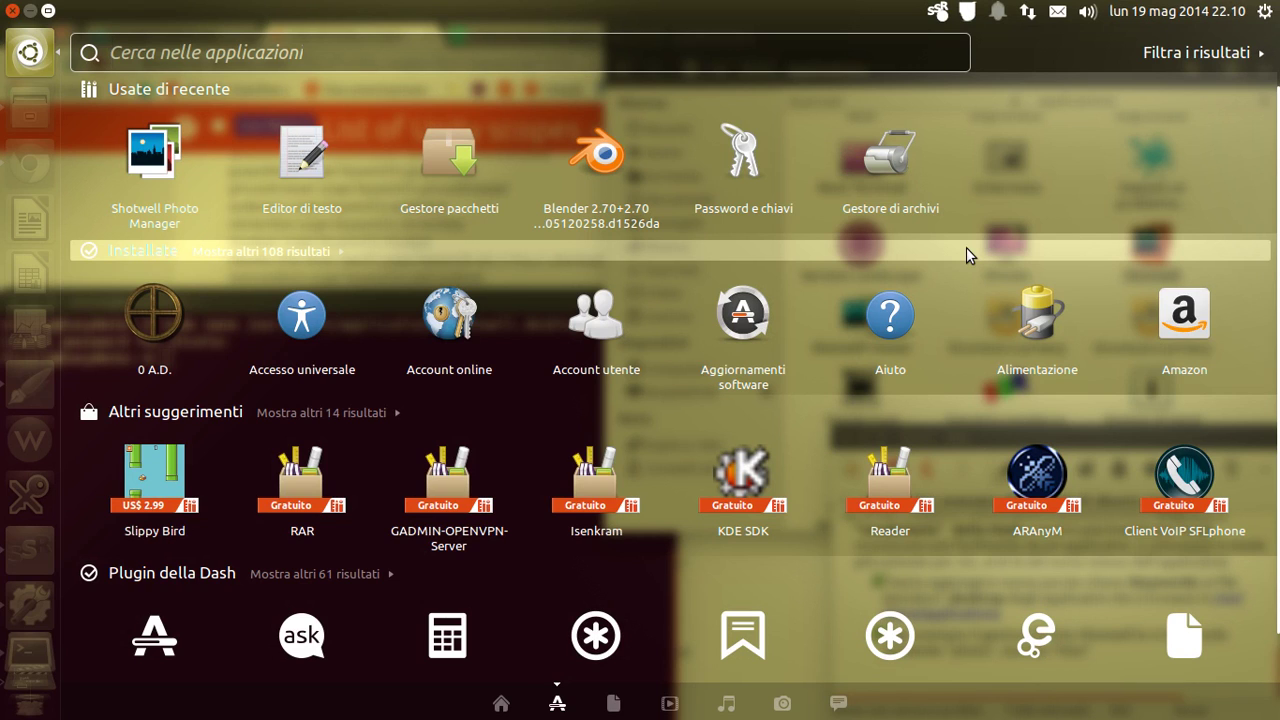
type("foto")
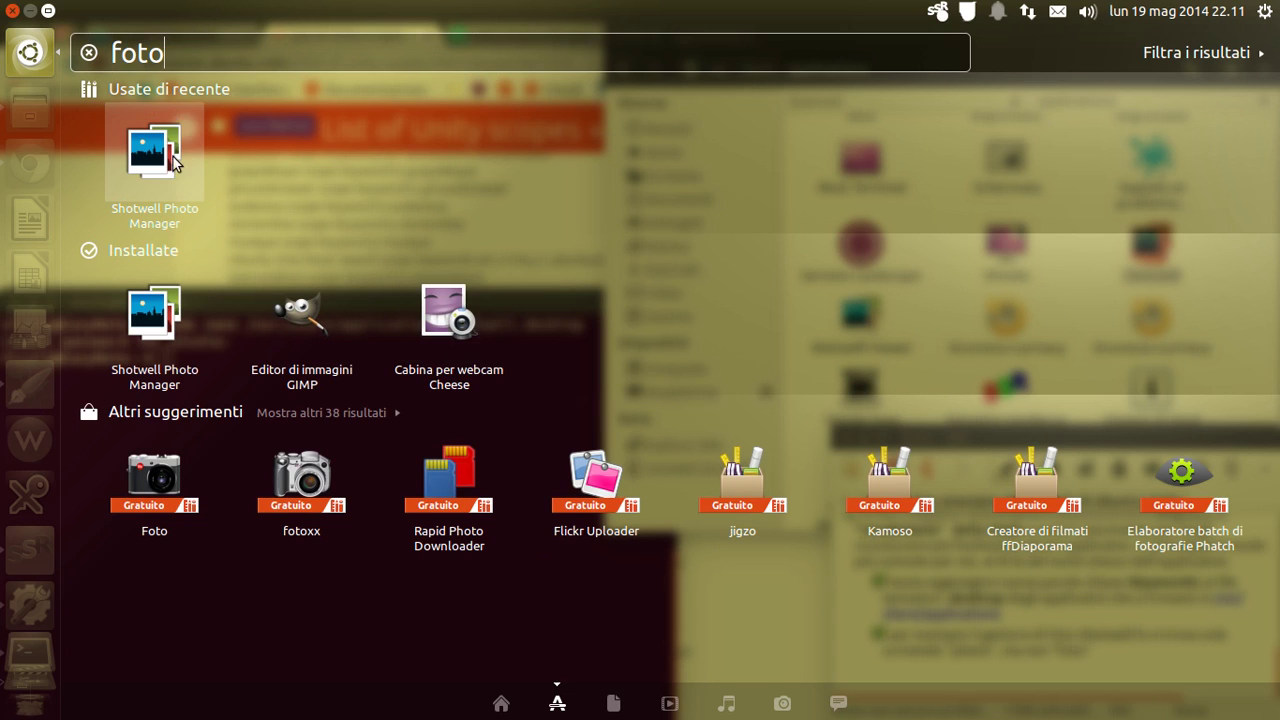
key("BackSpace")
key("BackSpace")
key("BackSpace")
key("BackSpace")
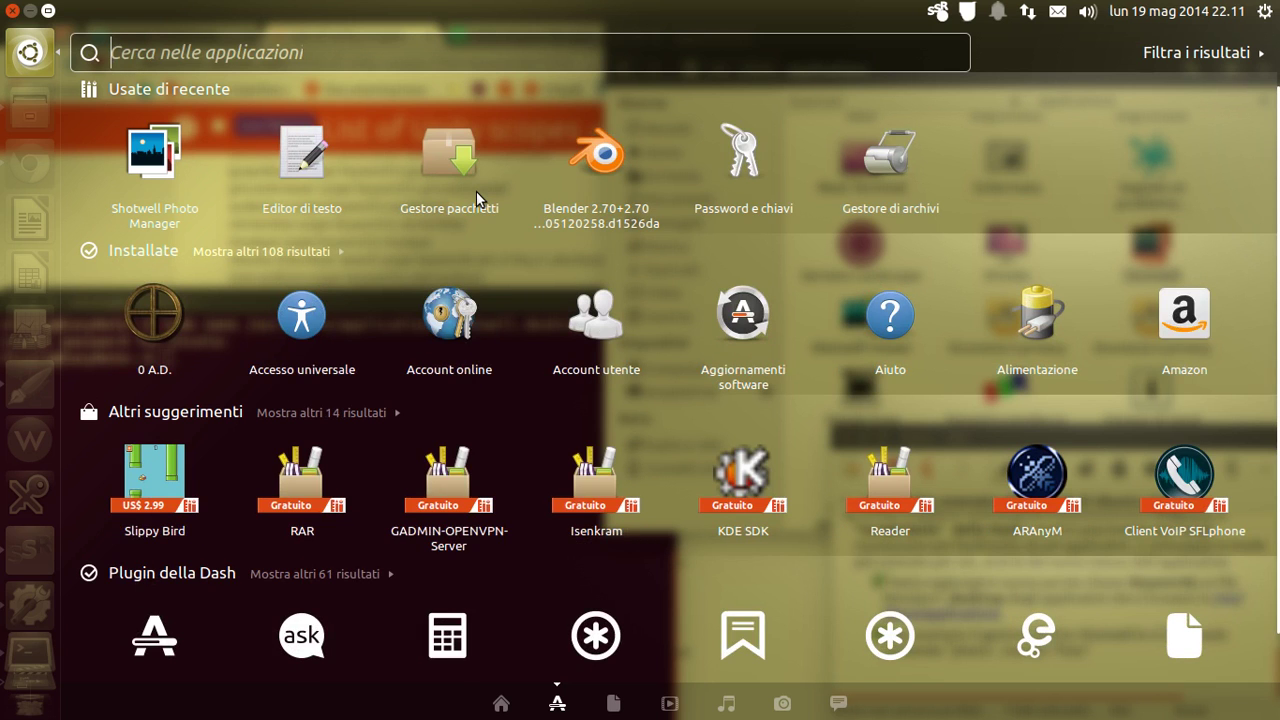
Search the Dash applications for "photo" and clear the search.
type("photo")
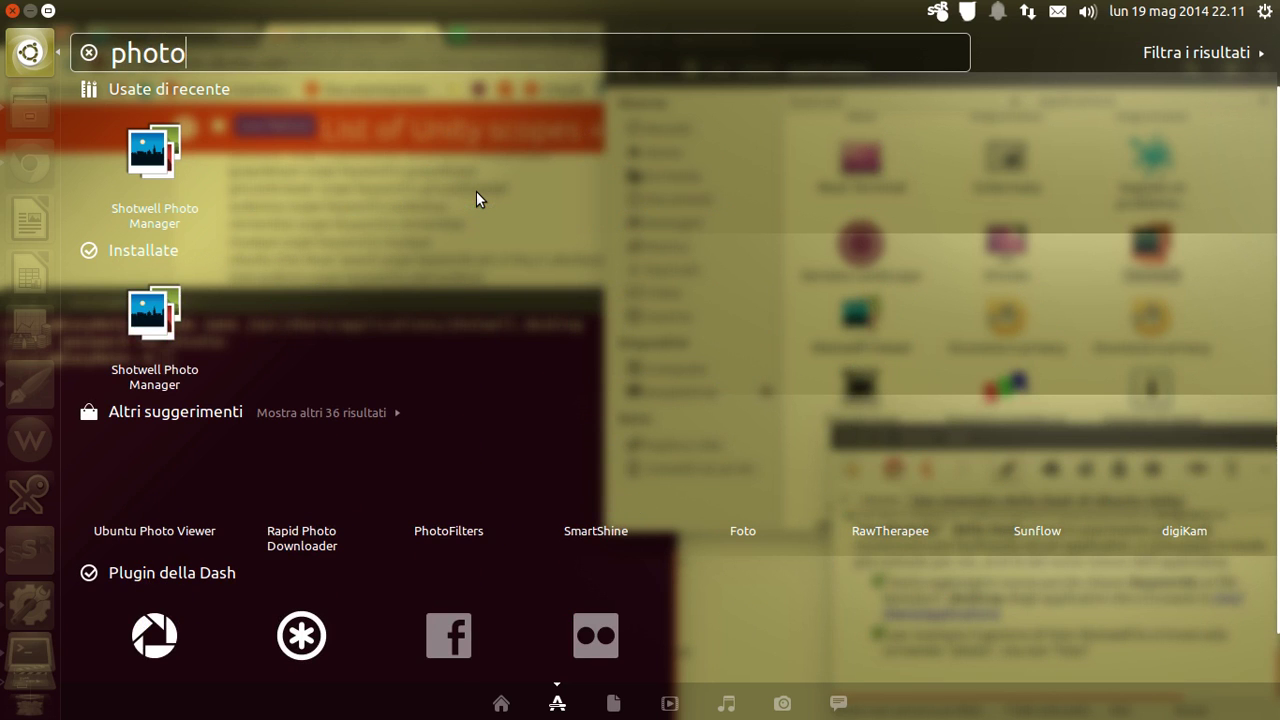
key("BackSpace")
key("BackSpace")
key("BackSpace")
key("BackSpace")
key("BackSpace")
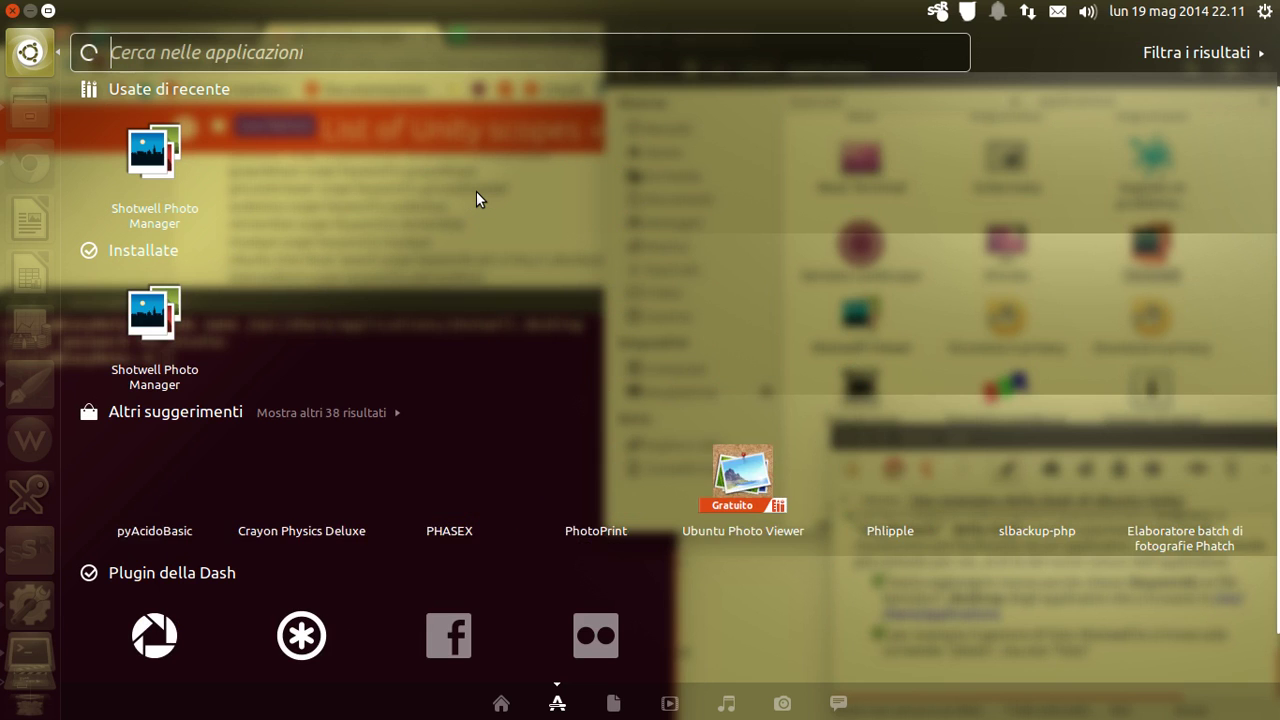
Search the Dash for "foto" again to compare with the previous search, and close the Dash.
type("fot")
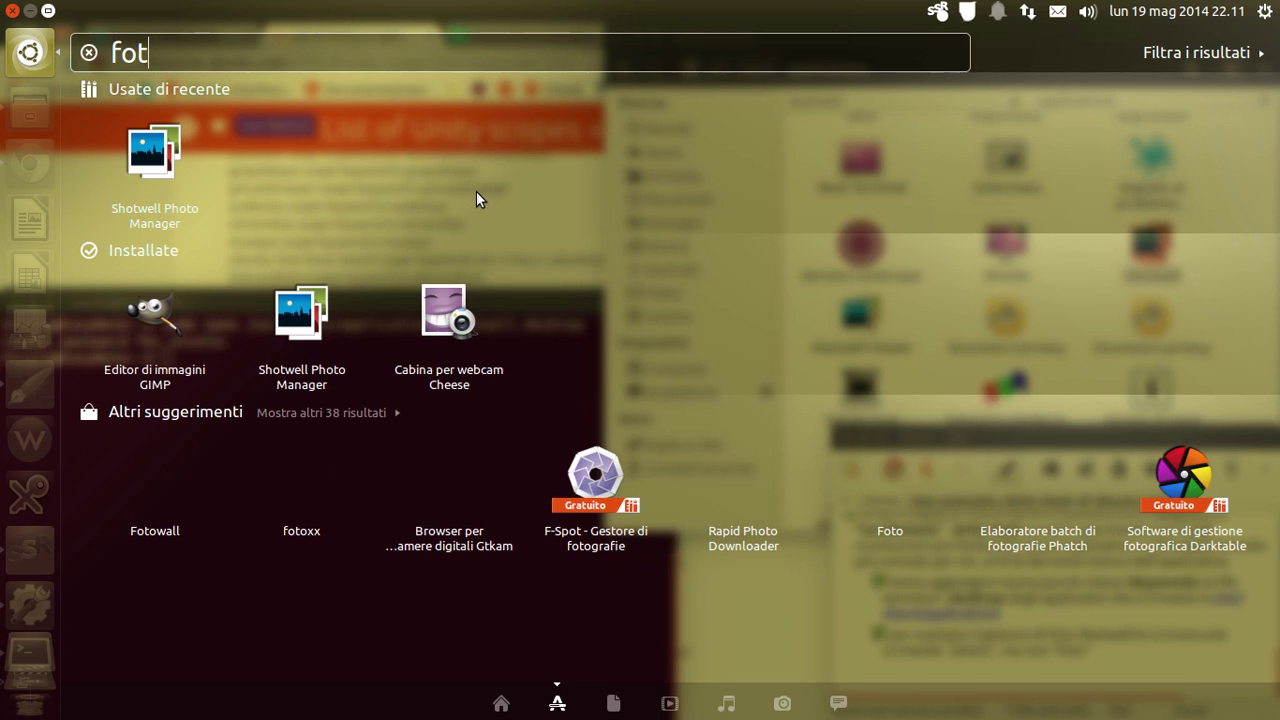
type("o")
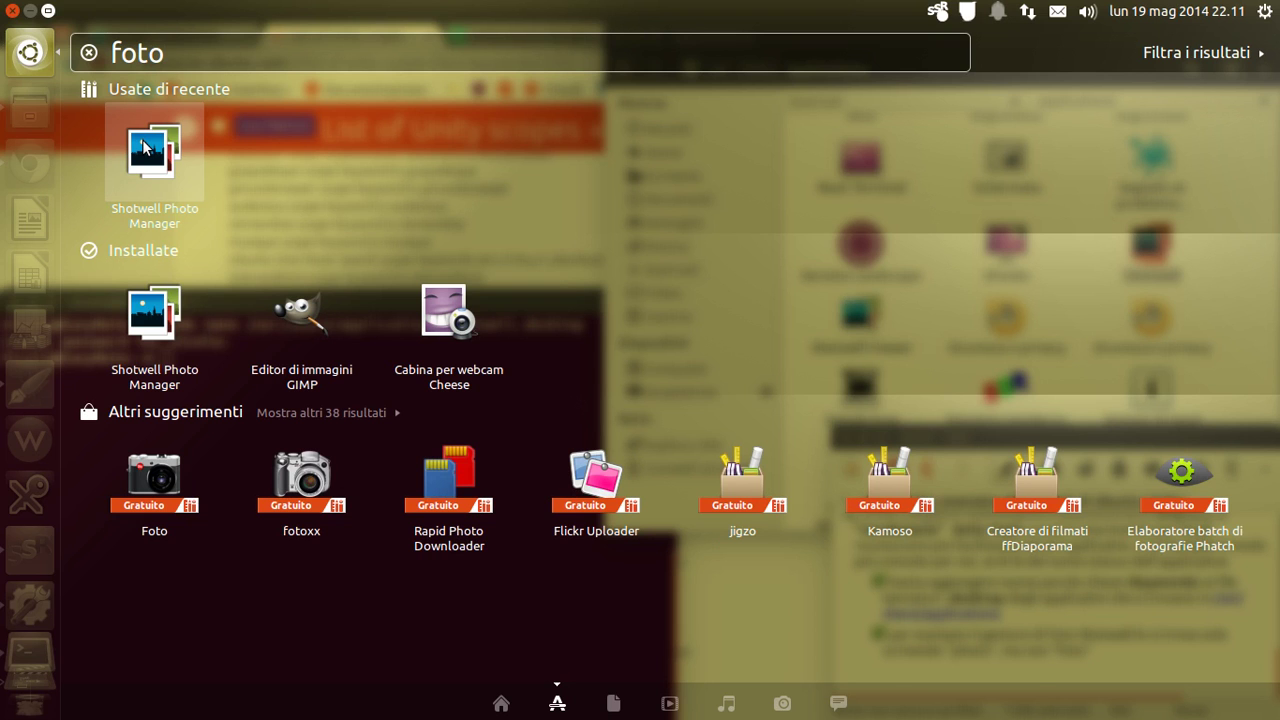
key("Escape")
key("Escape")
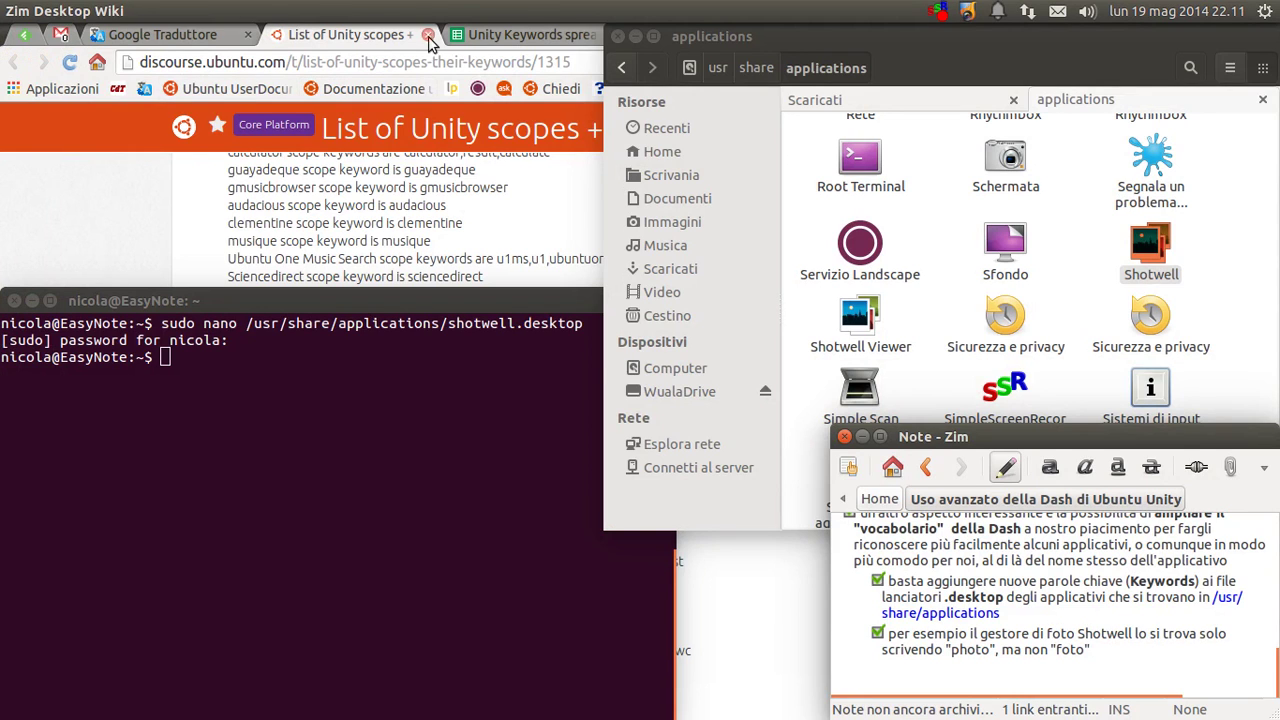
Deselect the Shotwell launcher in the applications folder, reopen the Dash's applications search, look up "foto" and close the Dash.
left_click(925, 209)
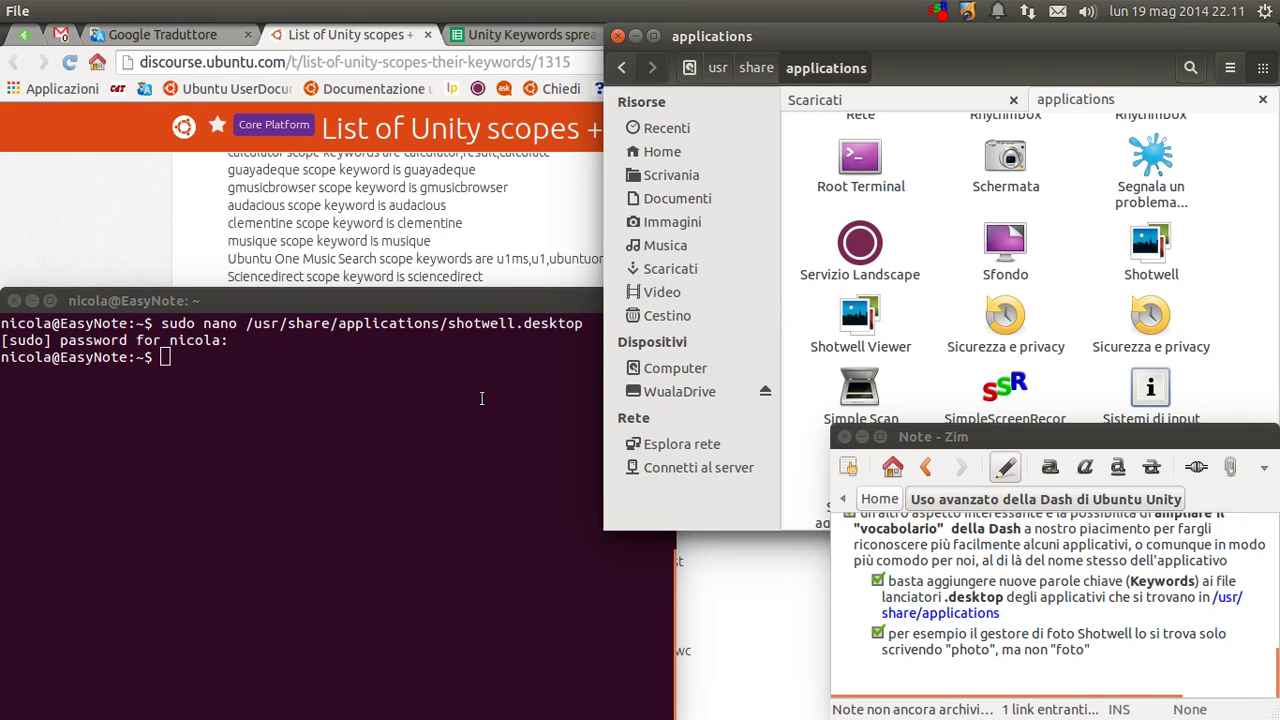
key("super+a")
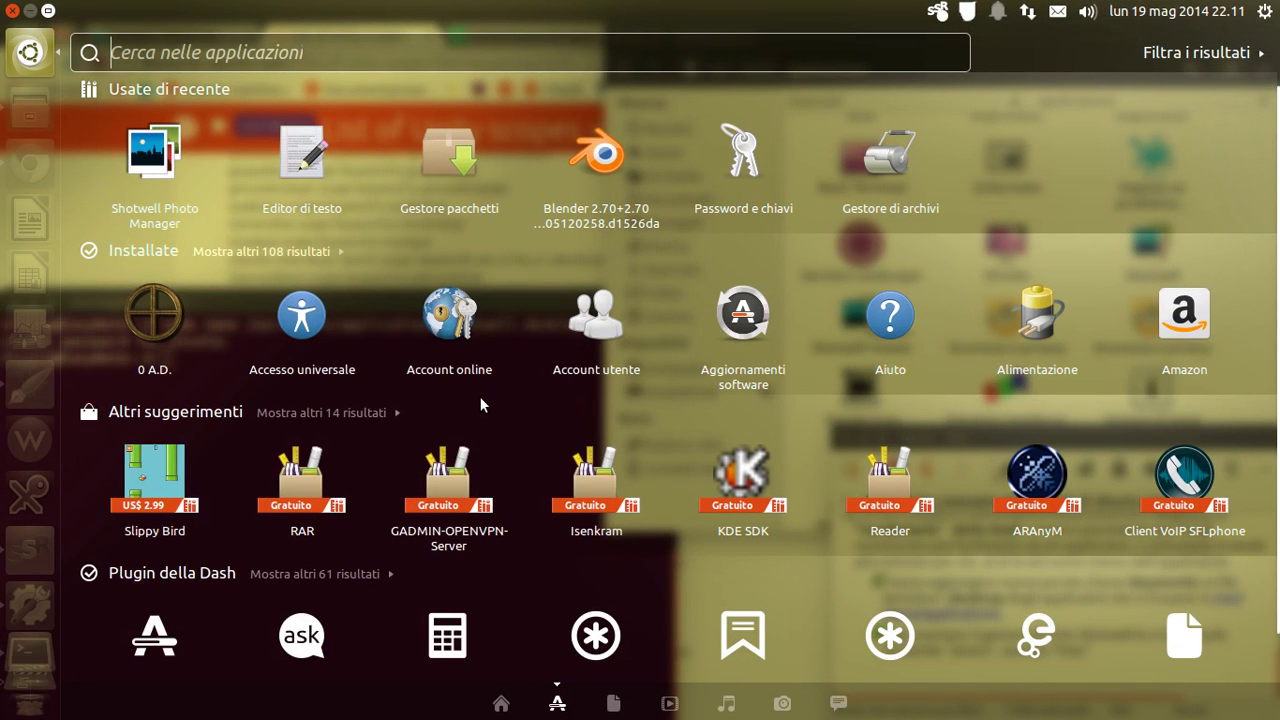
type("foto")
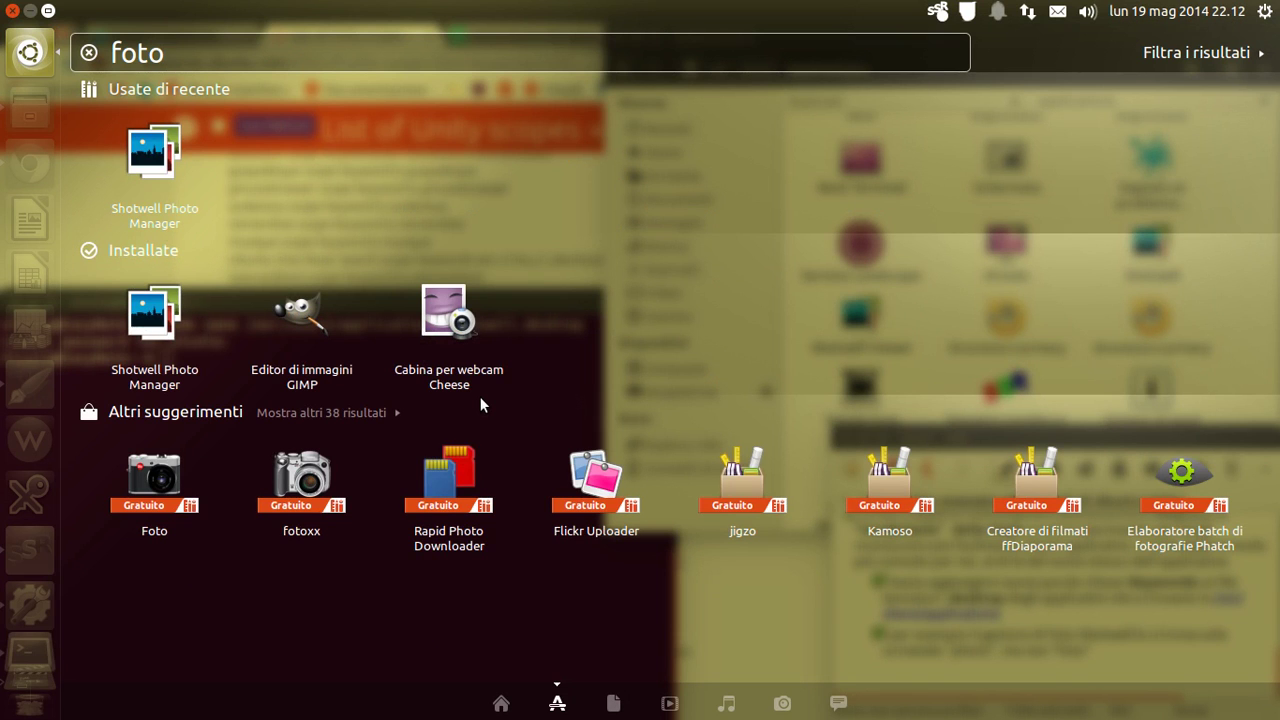
key("Escape")
key("Escape")
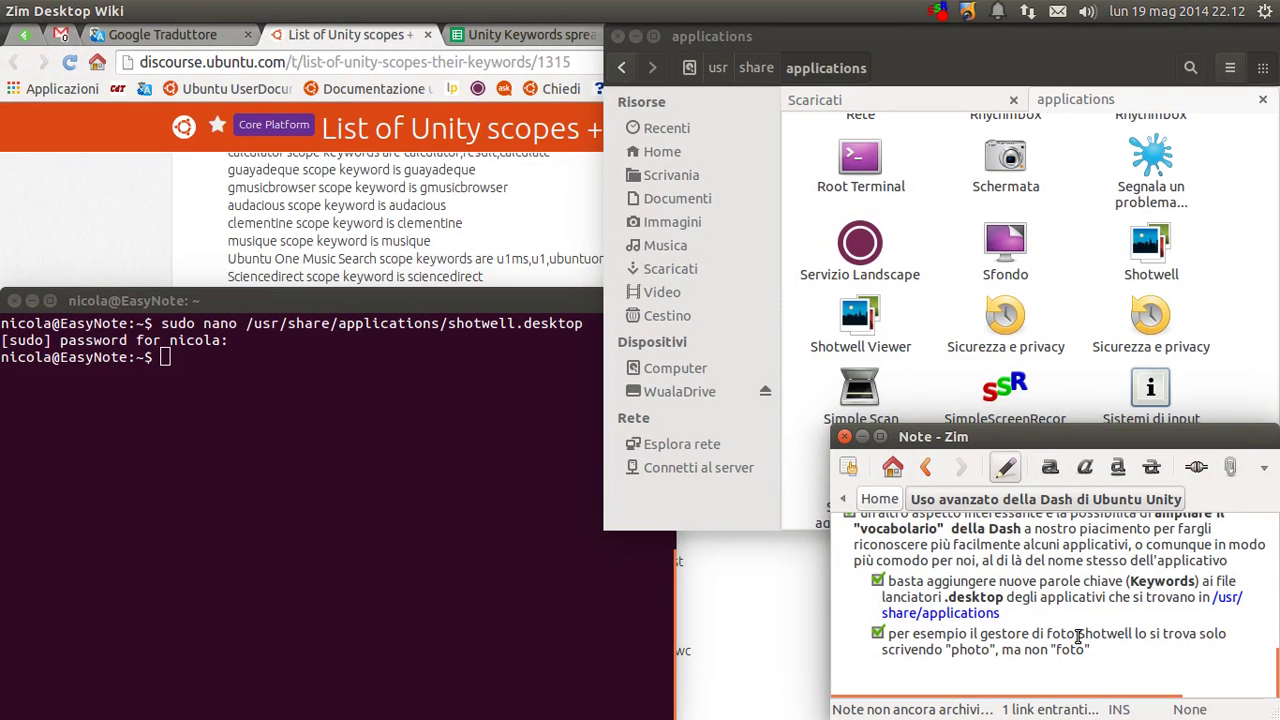
Review the Zim notes from their heading down, highlighting the passages on "parole chiave" and on extending the Dash's "vocabolario".
scroll(1078, 637, "up", 10)
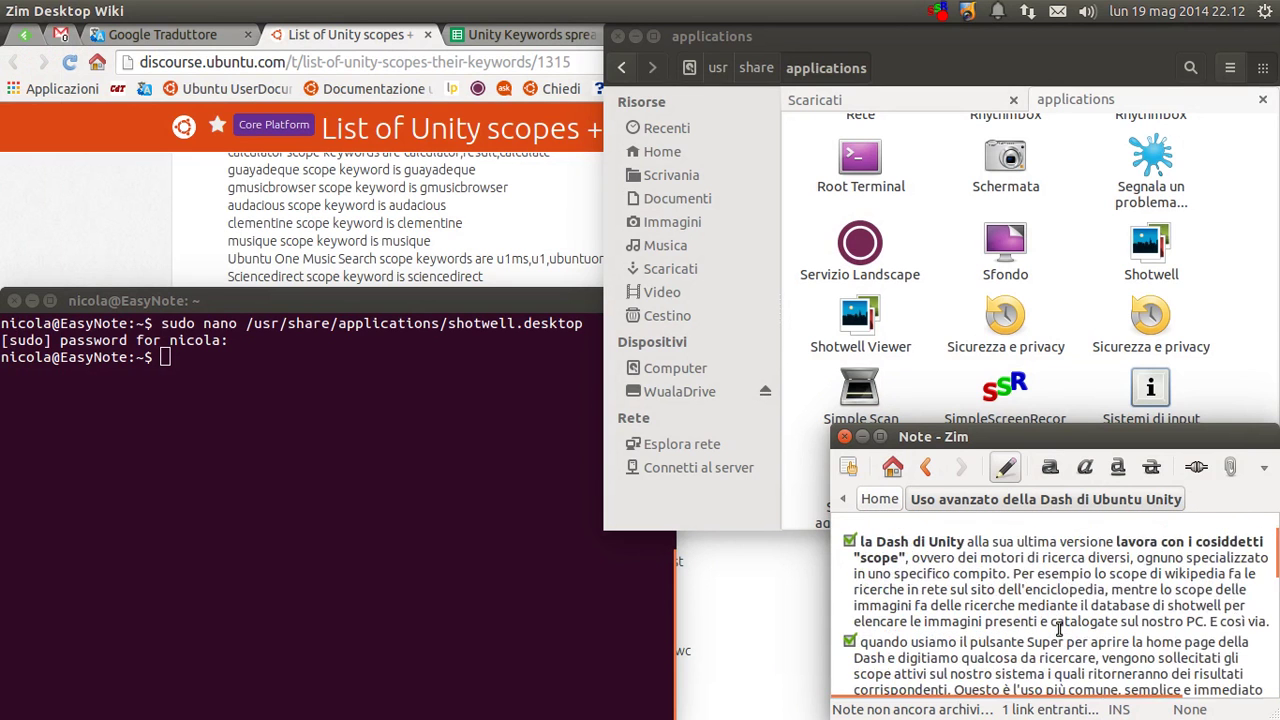
scroll(1060, 628, "up", 2)
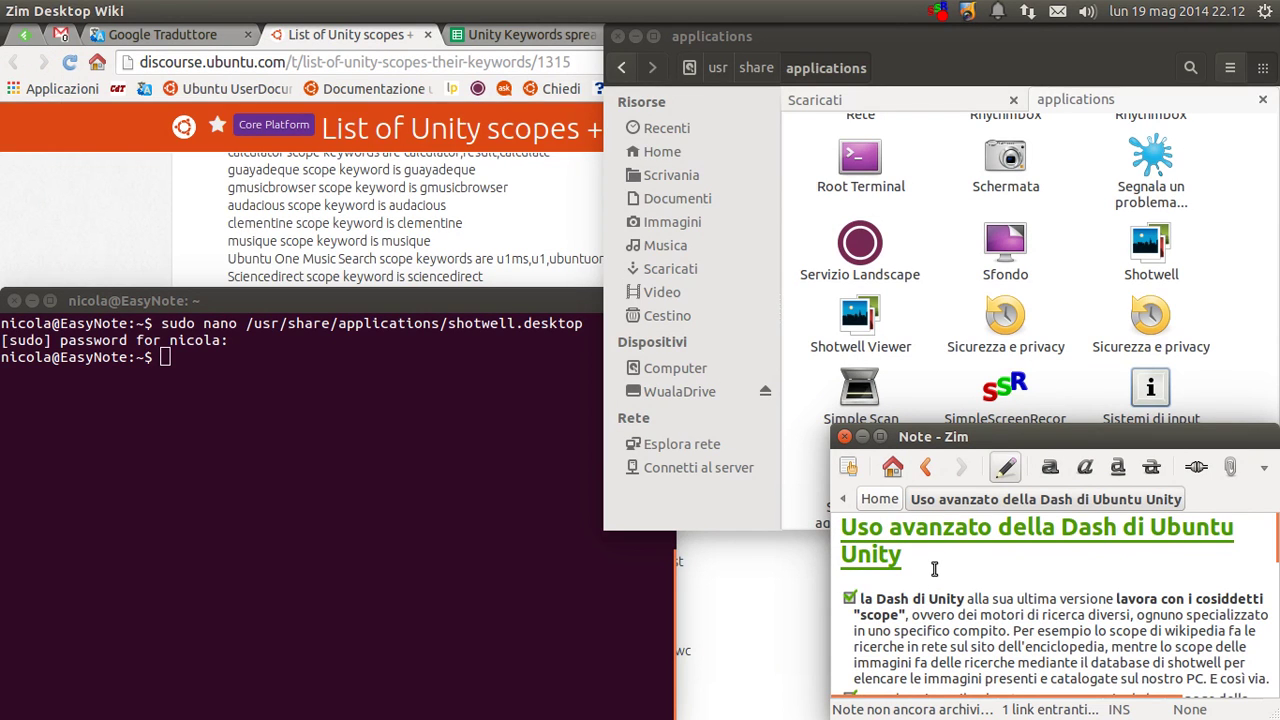
scroll(934, 568, "down", 5)
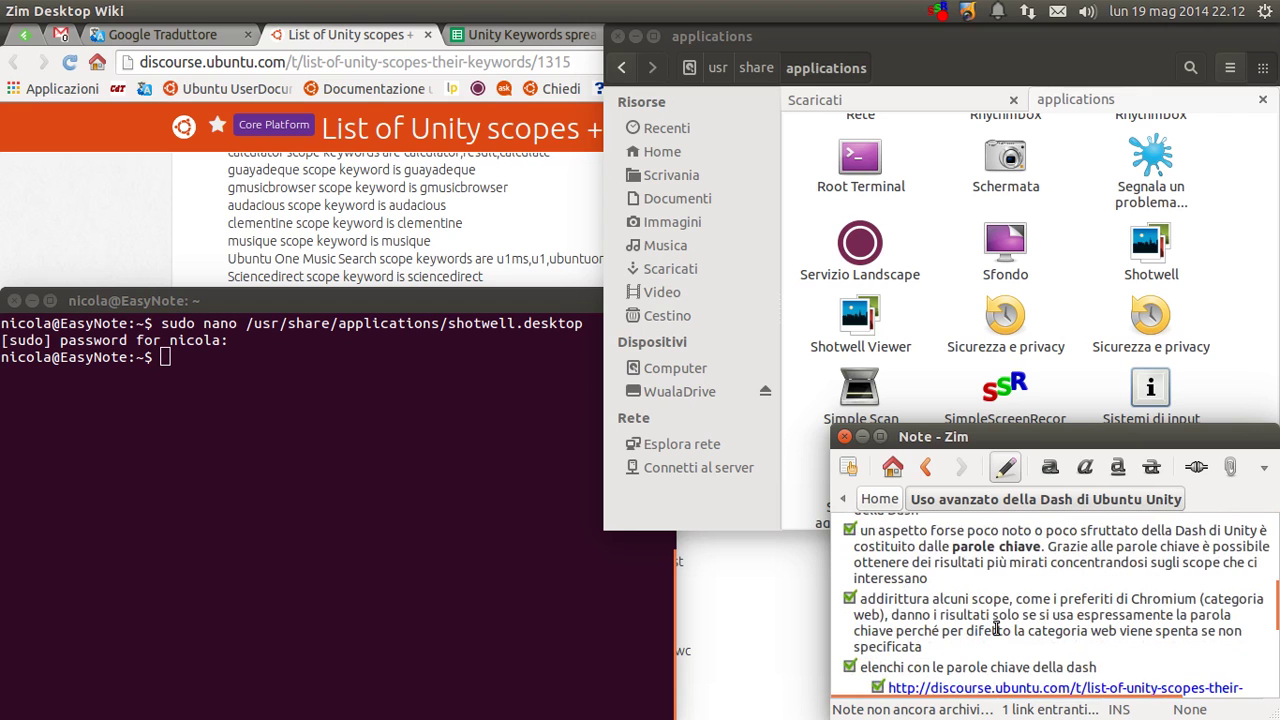
scroll(996, 628, "up", 1)
scroll(995, 627, "down", 1)
scroll(993, 625, "up", 1)
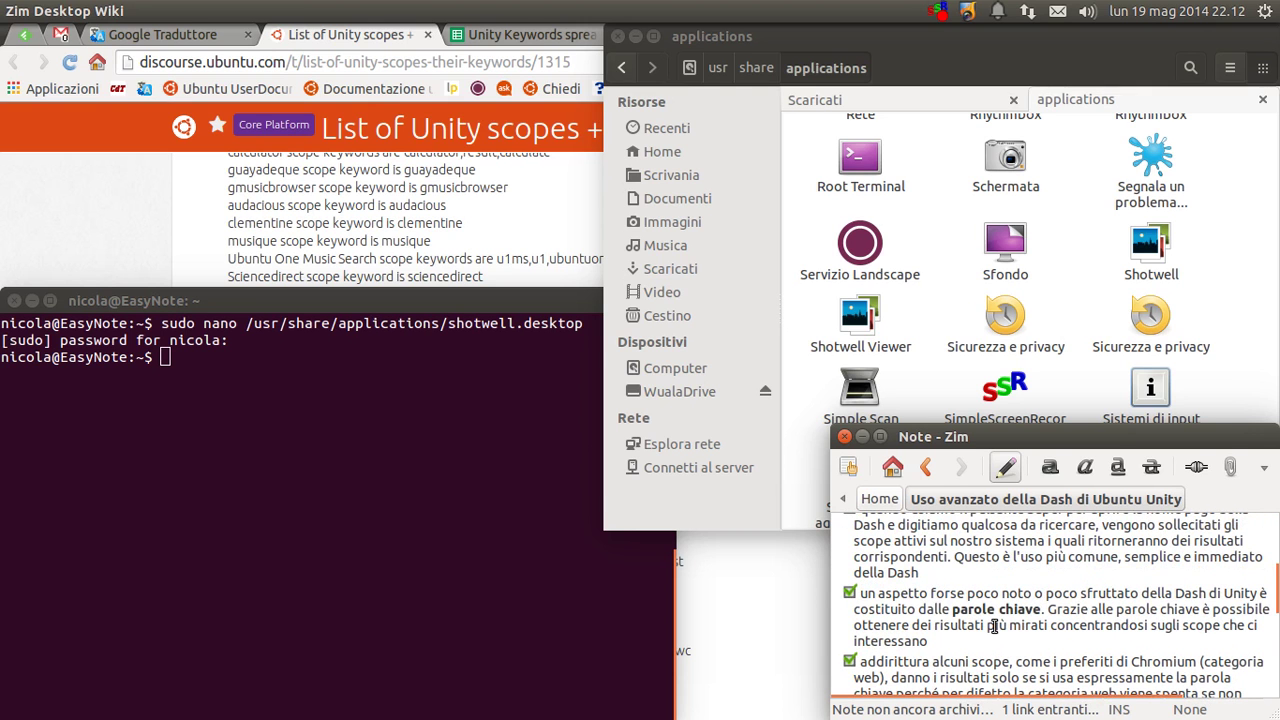
scroll(944, 606, "down", 1)
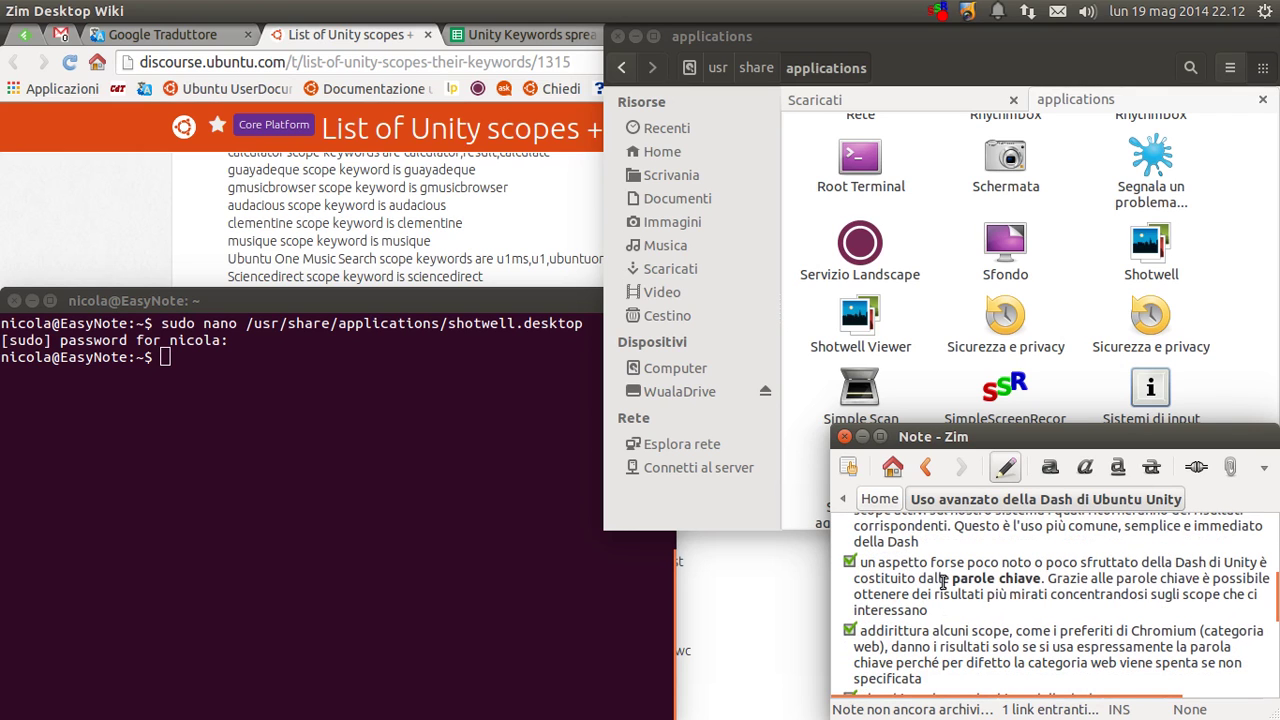
scroll(942, 582, "down", 1)
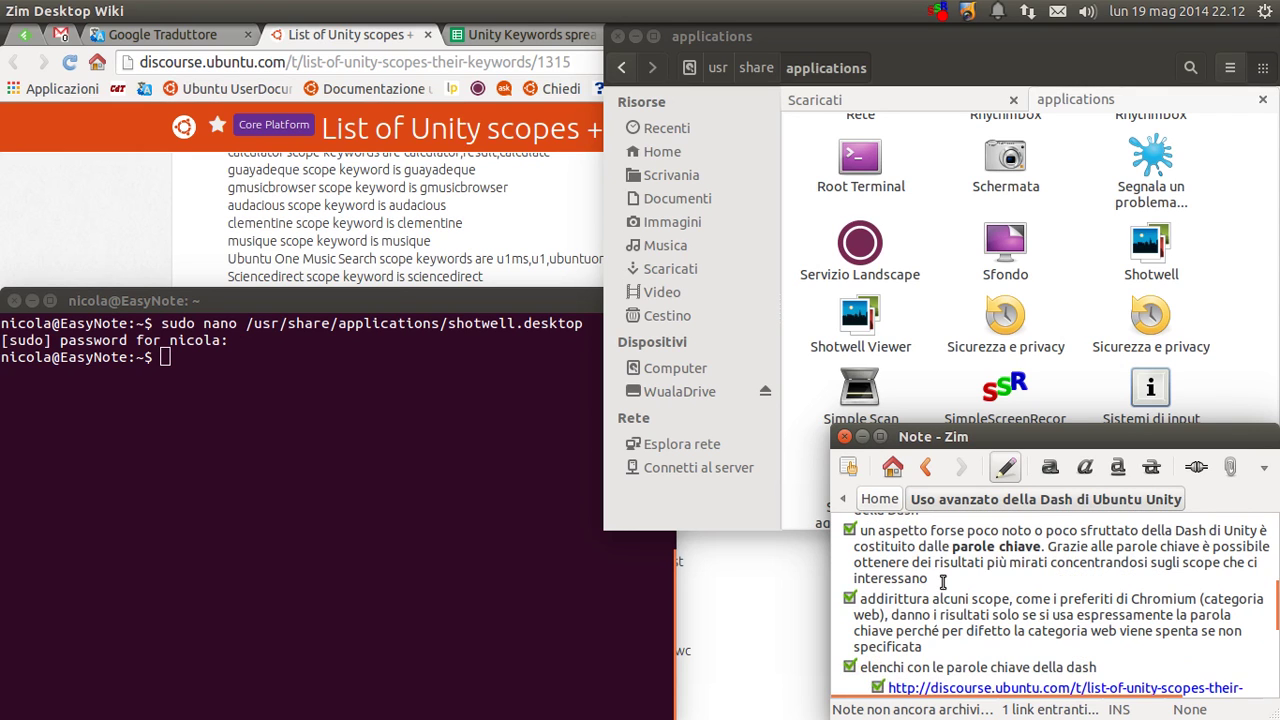
left_click_drag(938, 546, 1083, 542)
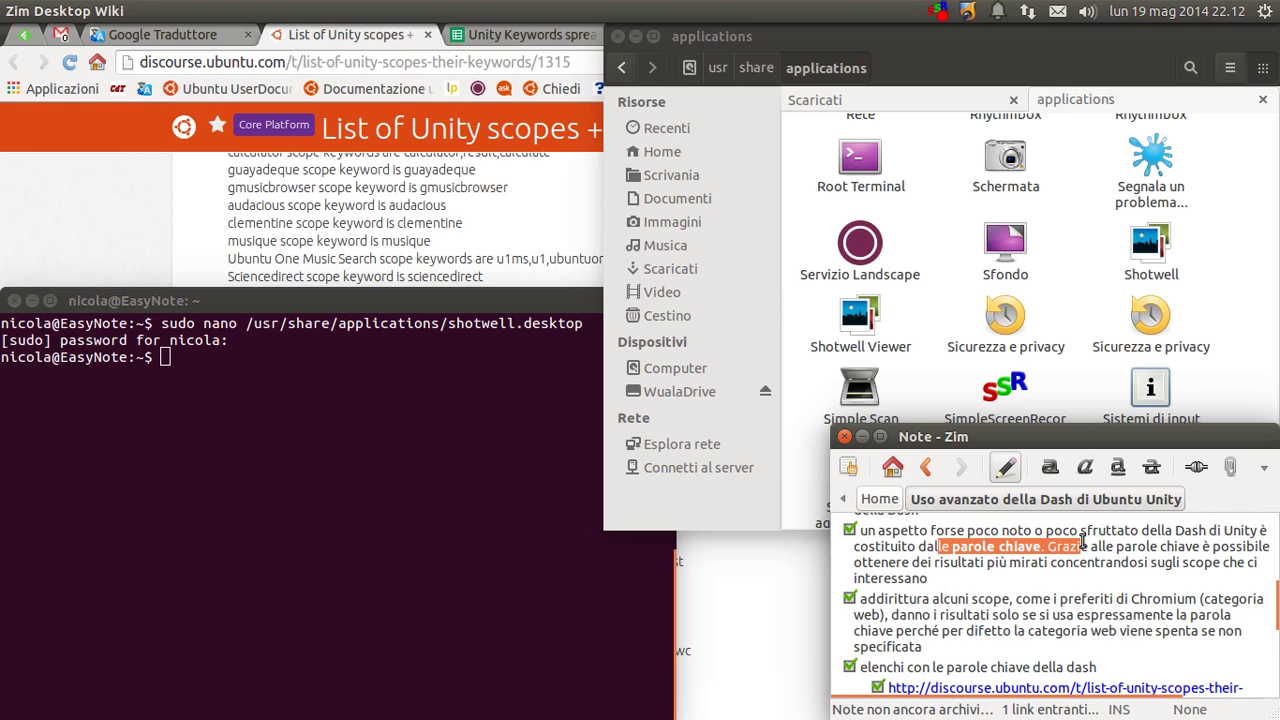
left_click(1082, 544)
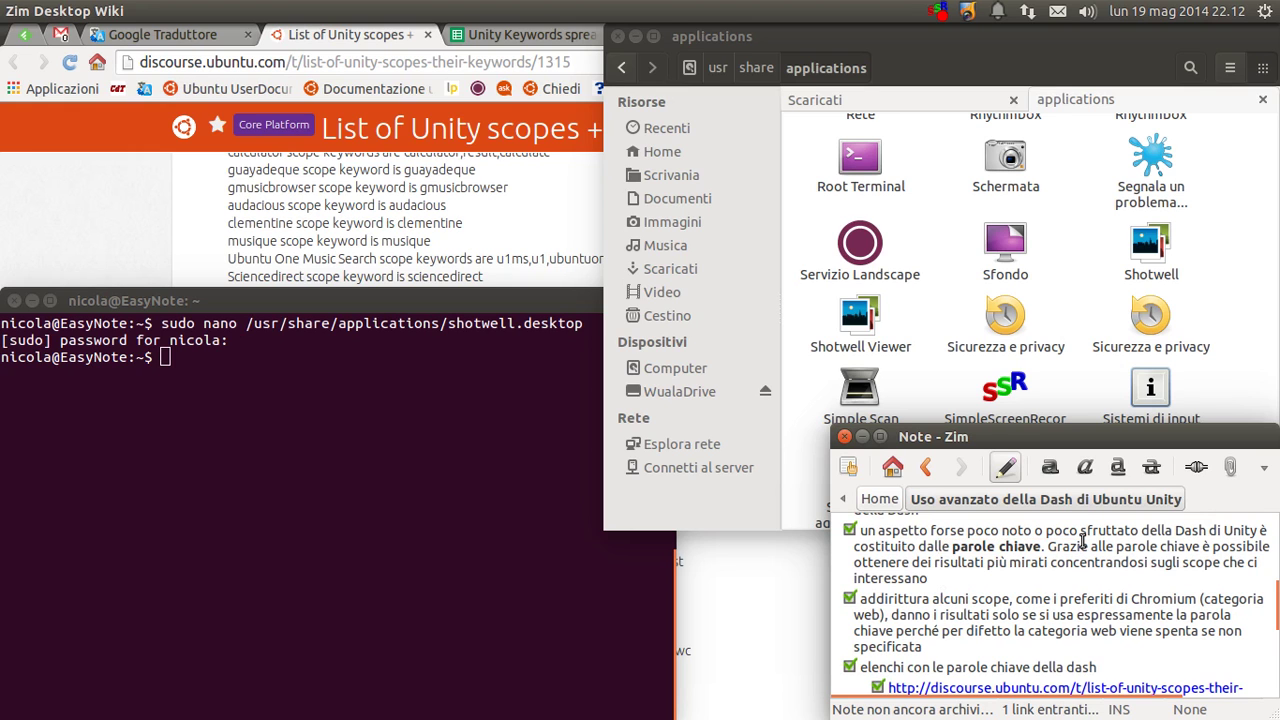
scroll(1082, 542, "down", 5)
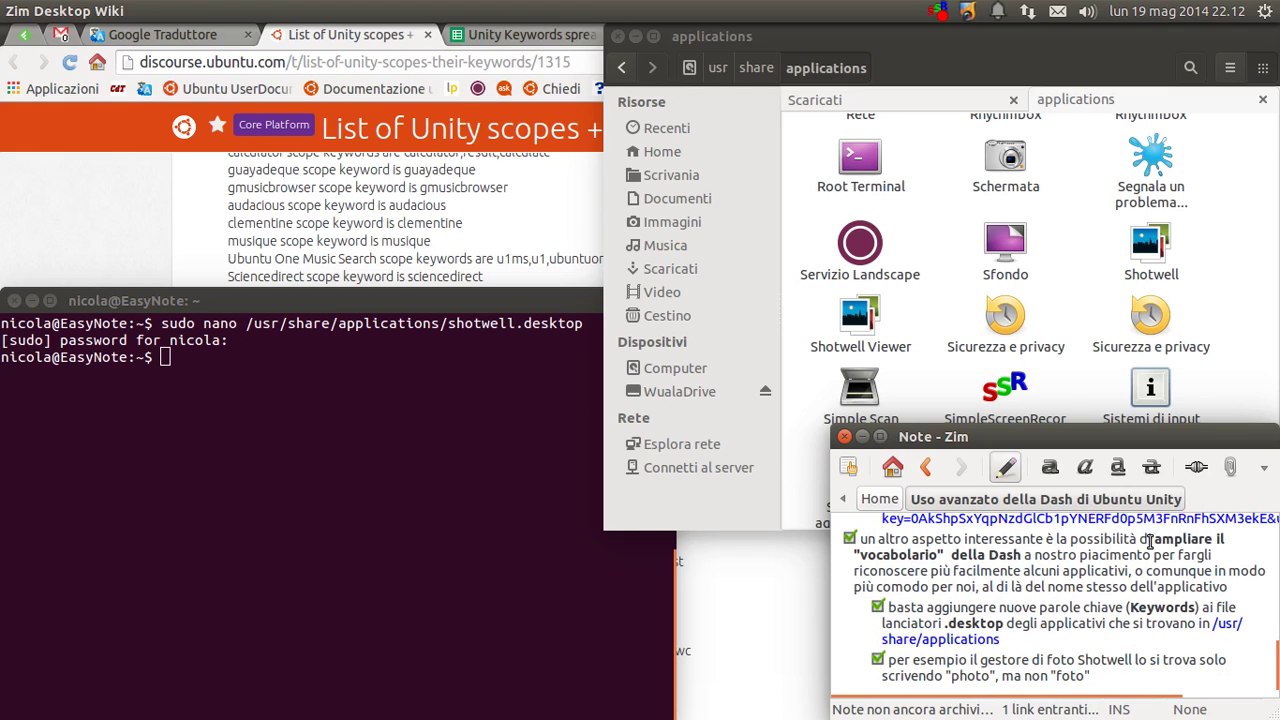
left_click_drag(1150, 541, 1148, 551)
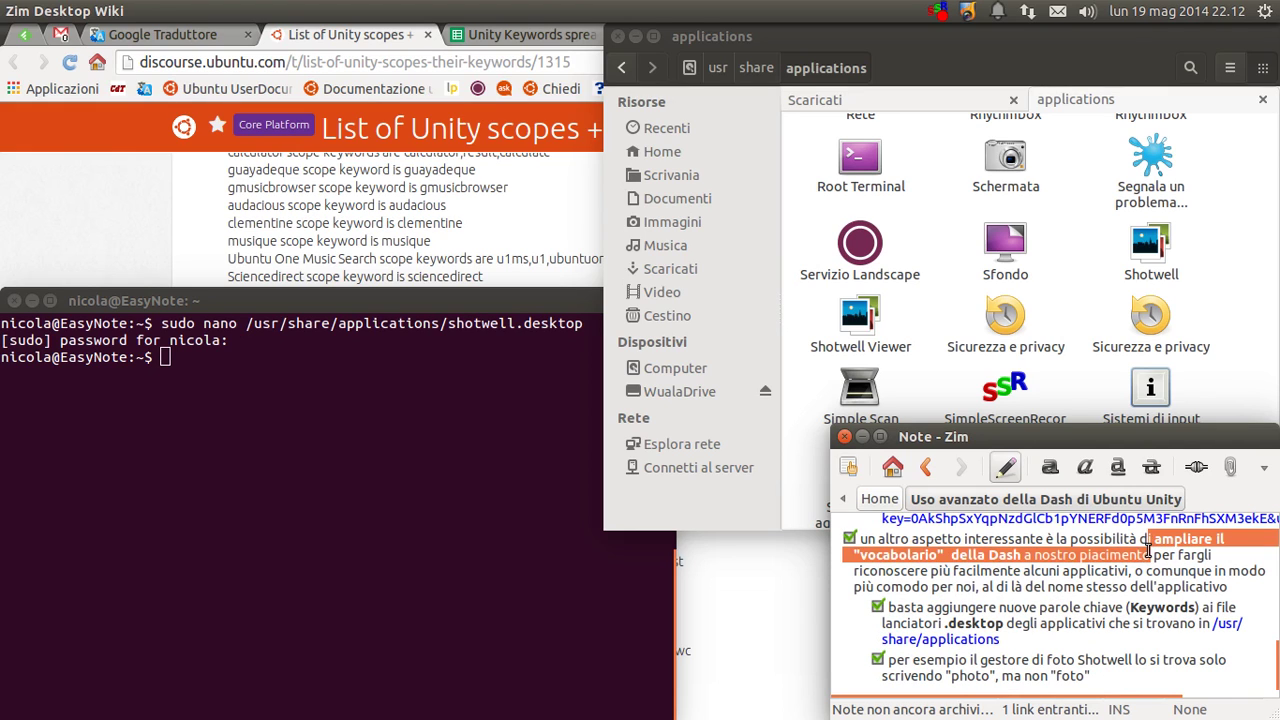